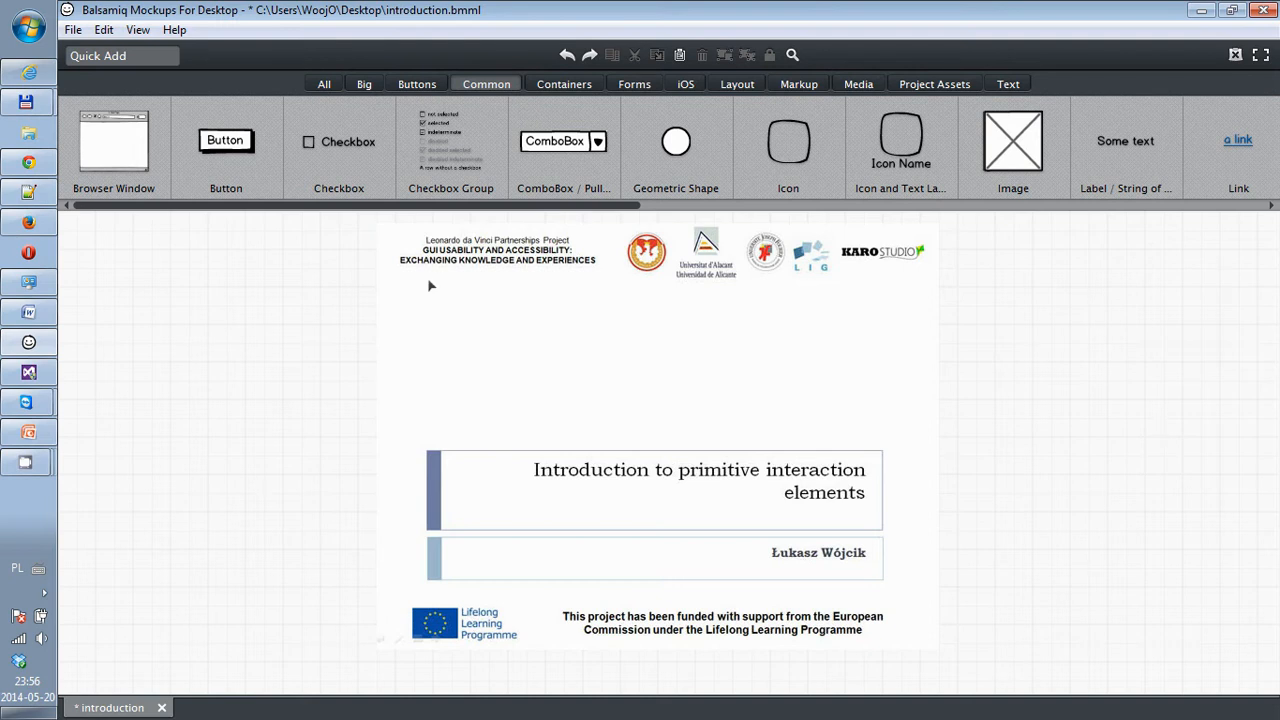
# Switch to the Firefox window showing the Balsamiq Mockups download page.
pyautogui.moveTo(15, 228)
pyautogui.click(72, 236)
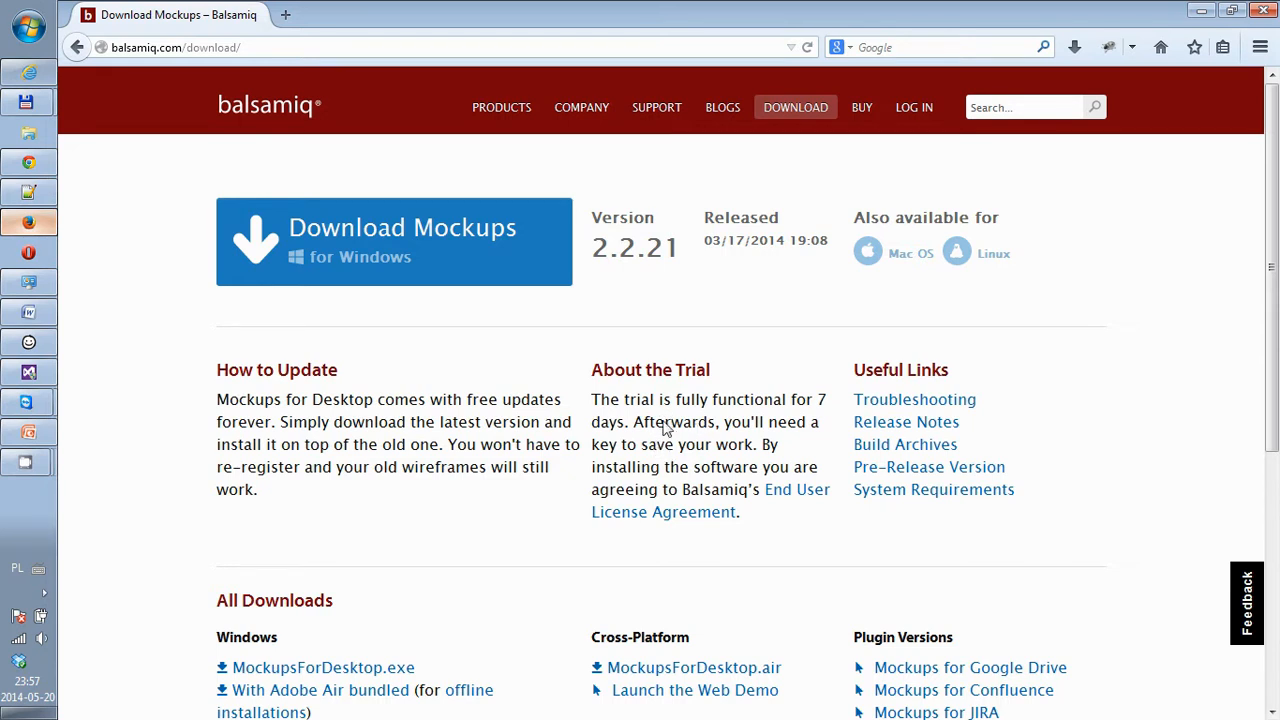
# Switch back to Balsamiq Mockups and create a new blank mockup.
pyautogui.click(26, 344)
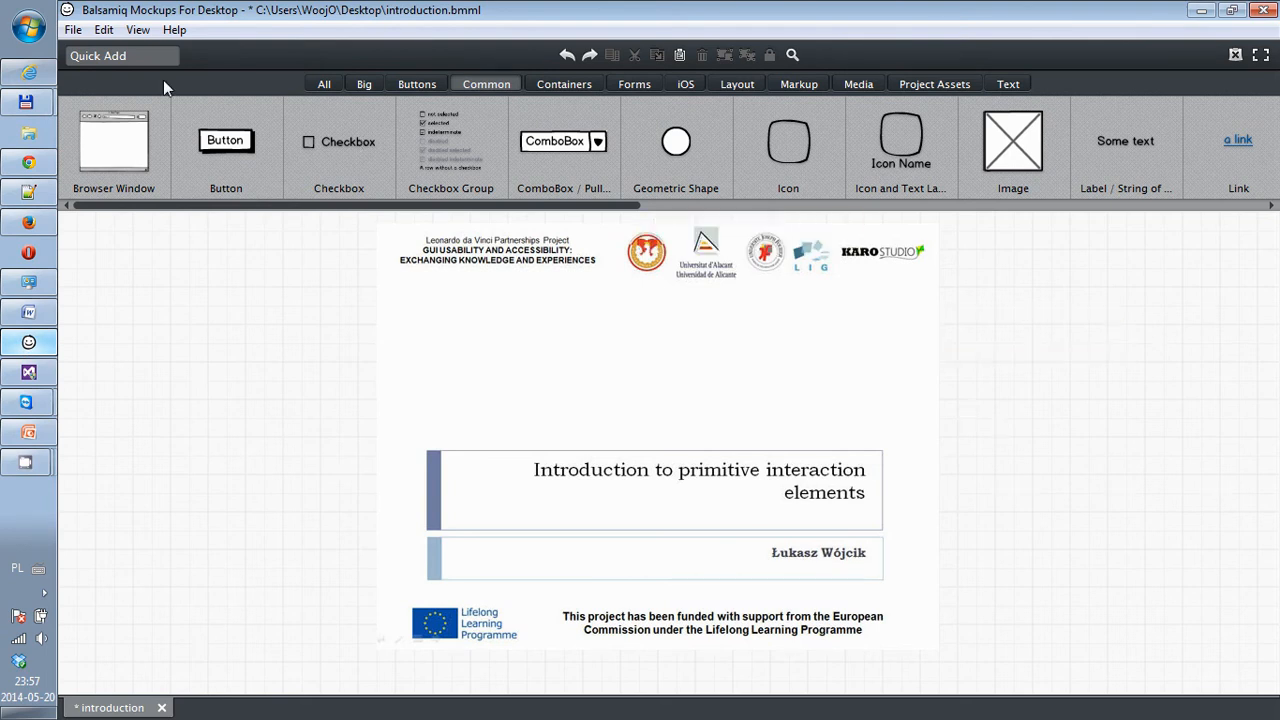
pyautogui.click(74, 31)
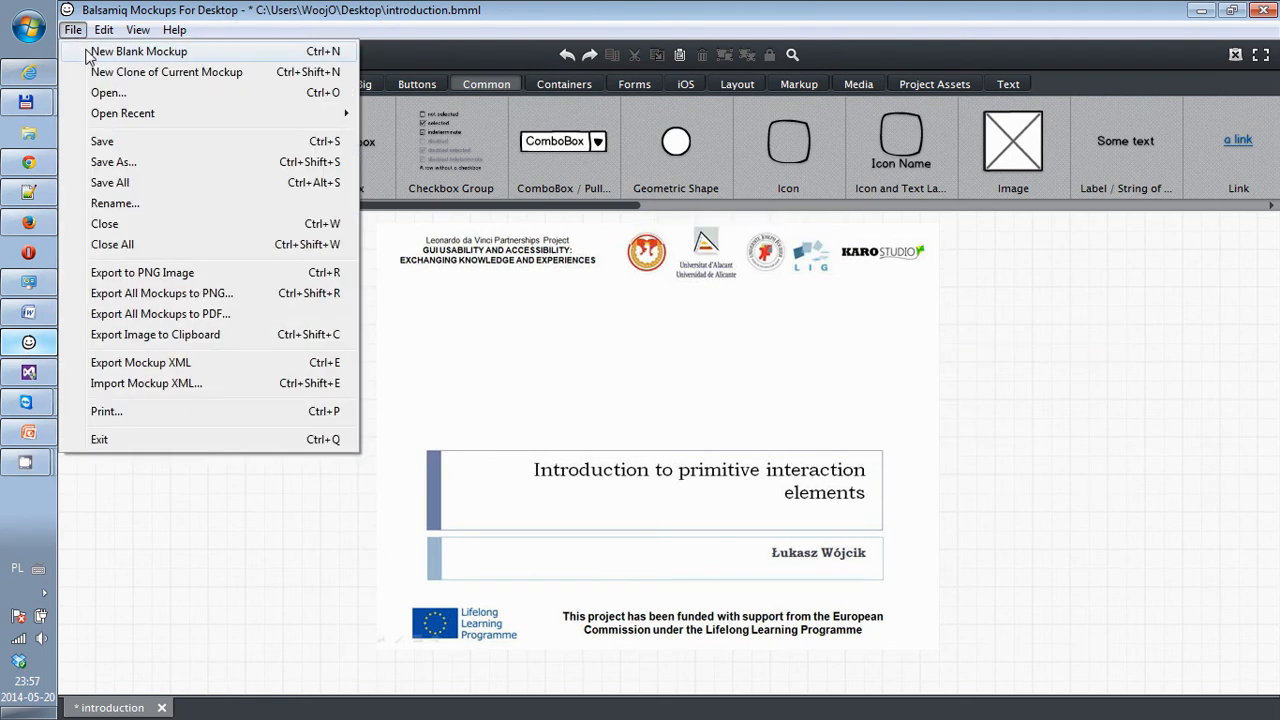
pyautogui.click(86, 50)
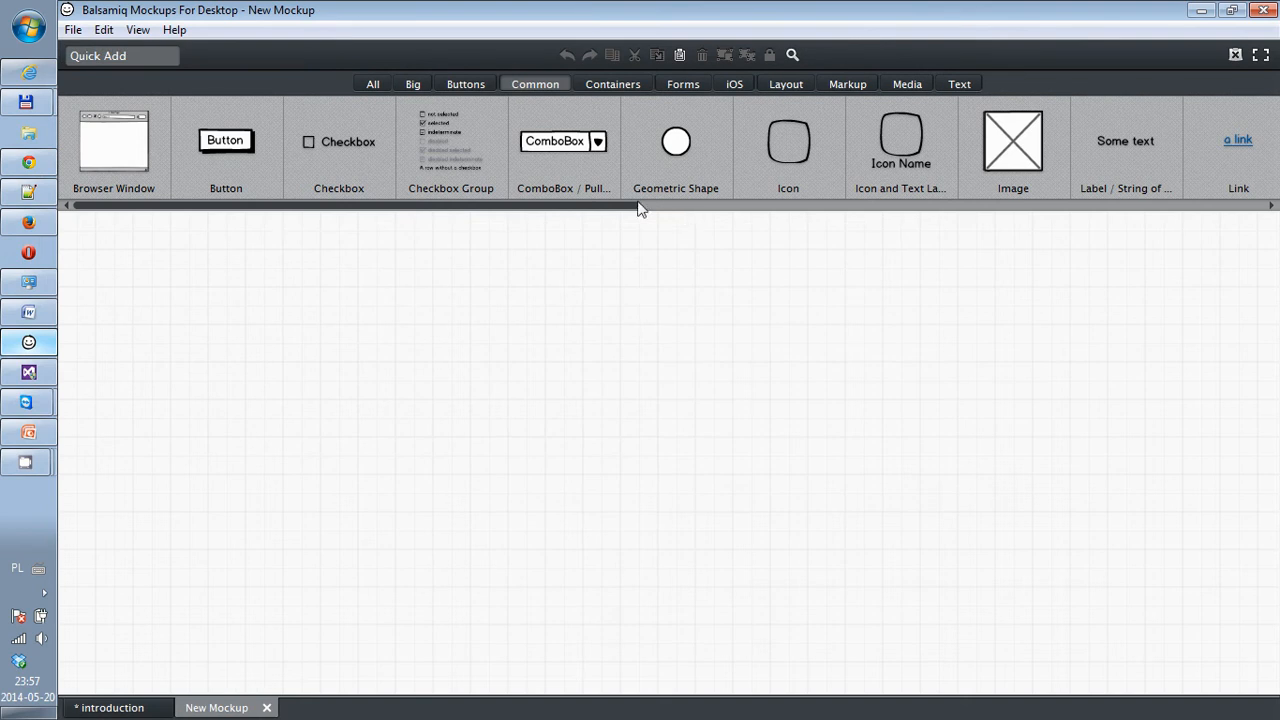
# Add a label near the top of the canvas, left of centre, with the text "Single text".
pyautogui.scroll(-3, 640, 209)
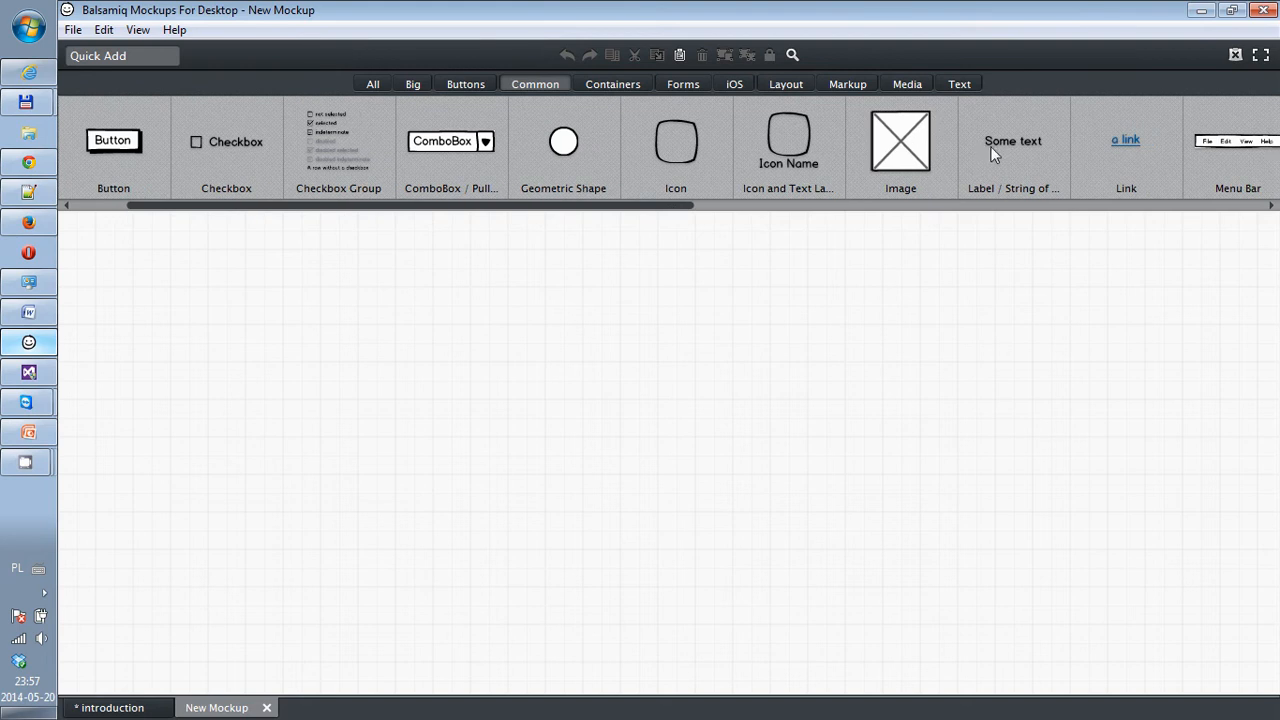
pyautogui.moveTo(990, 146); pyautogui.dragTo(443, 266)
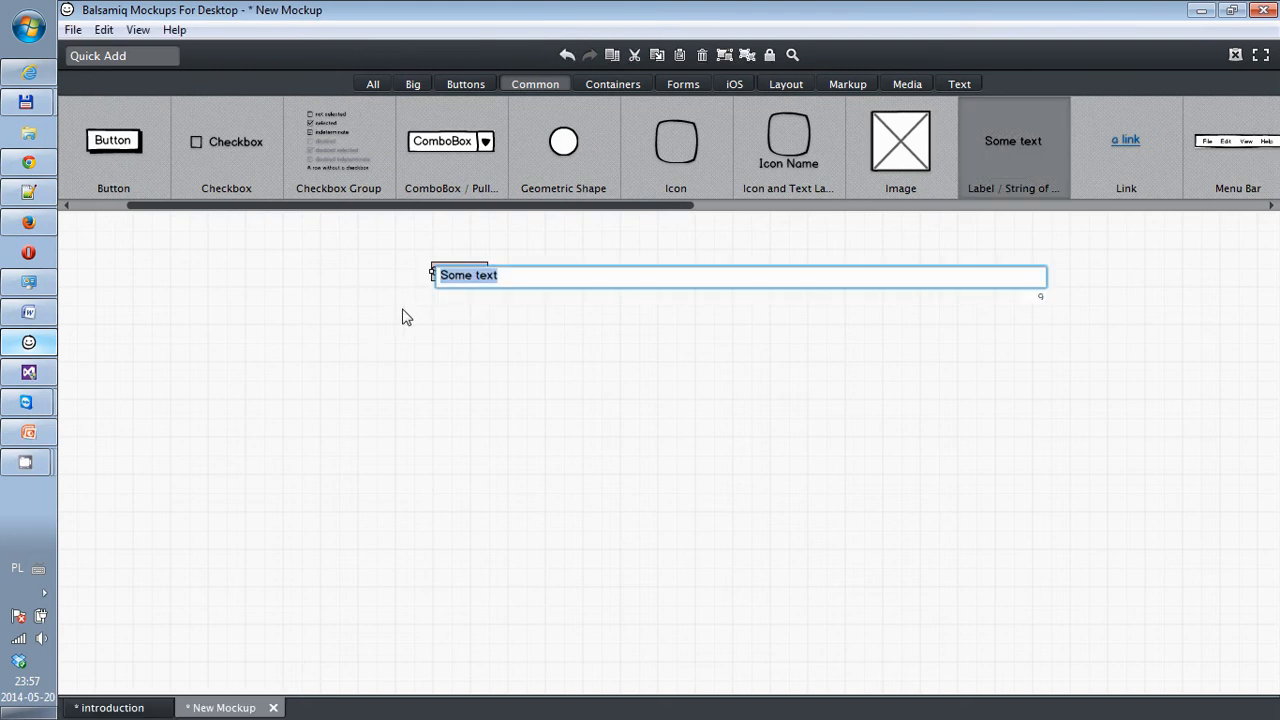
pyautogui.click(566, 281)
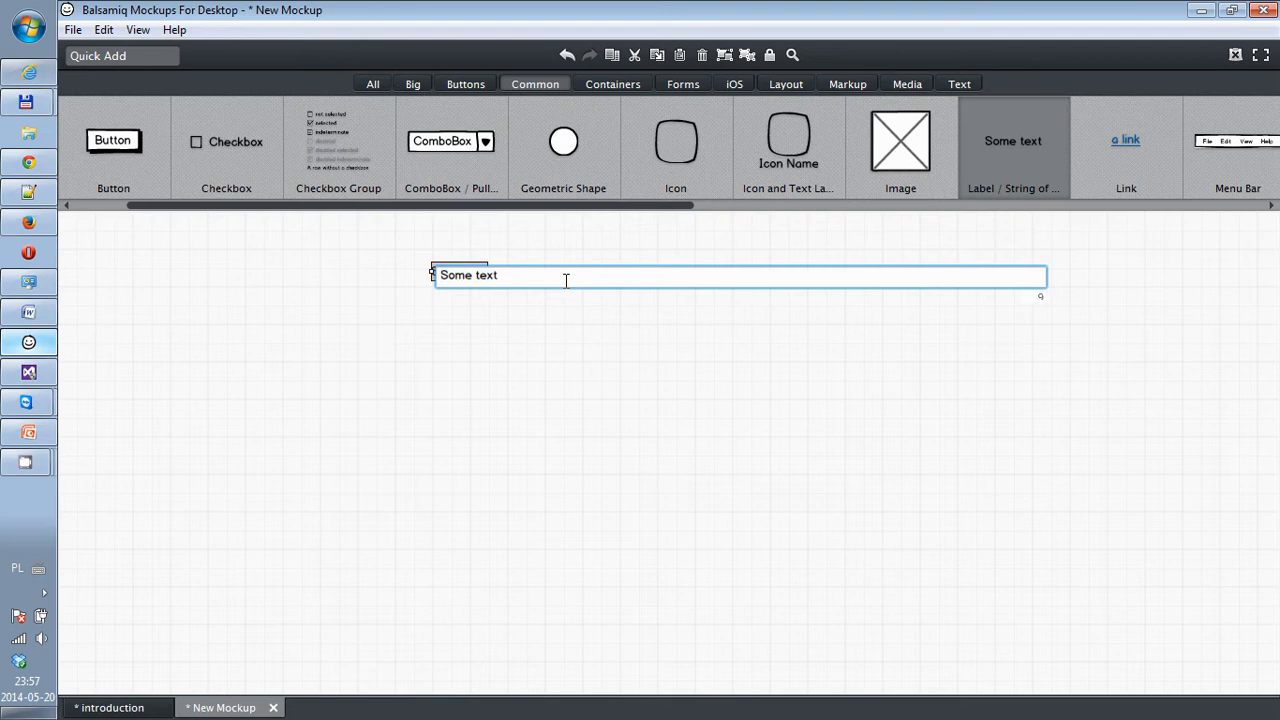
pyautogui.hotkey('ctrl', 'BackSpace')
pyautogui.hotkey('ctrl', 'BackSpace')
pyautogui.write('Single text')
pyautogui.press('Return')
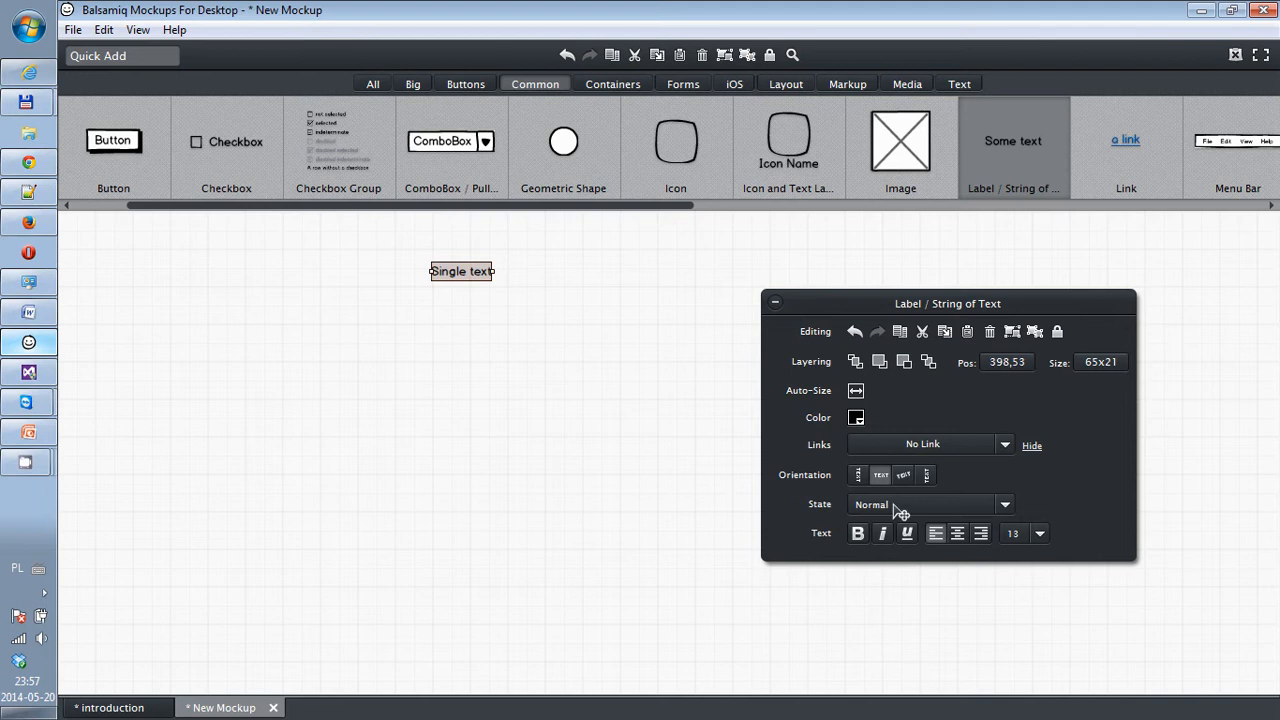
# Try the Disabled state on the "Single text" label and restore its state to Normal.
pyautogui.click(1003, 506)
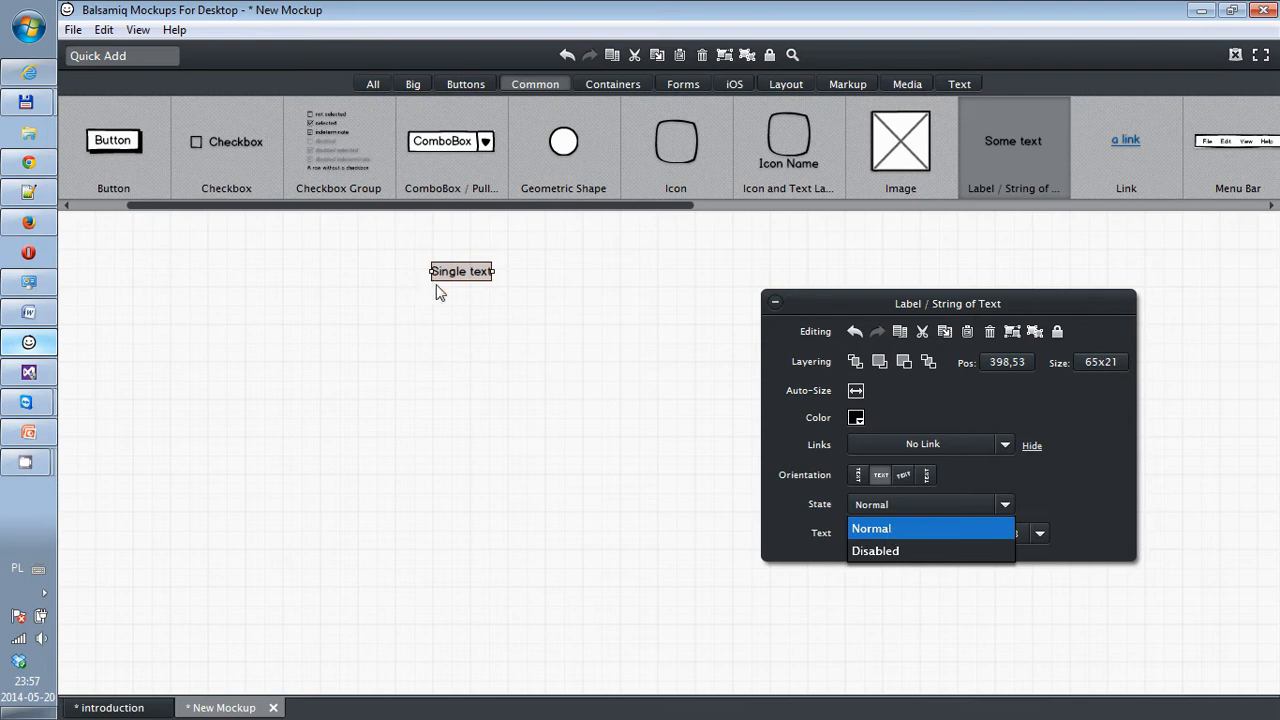
pyautogui.click(899, 548)
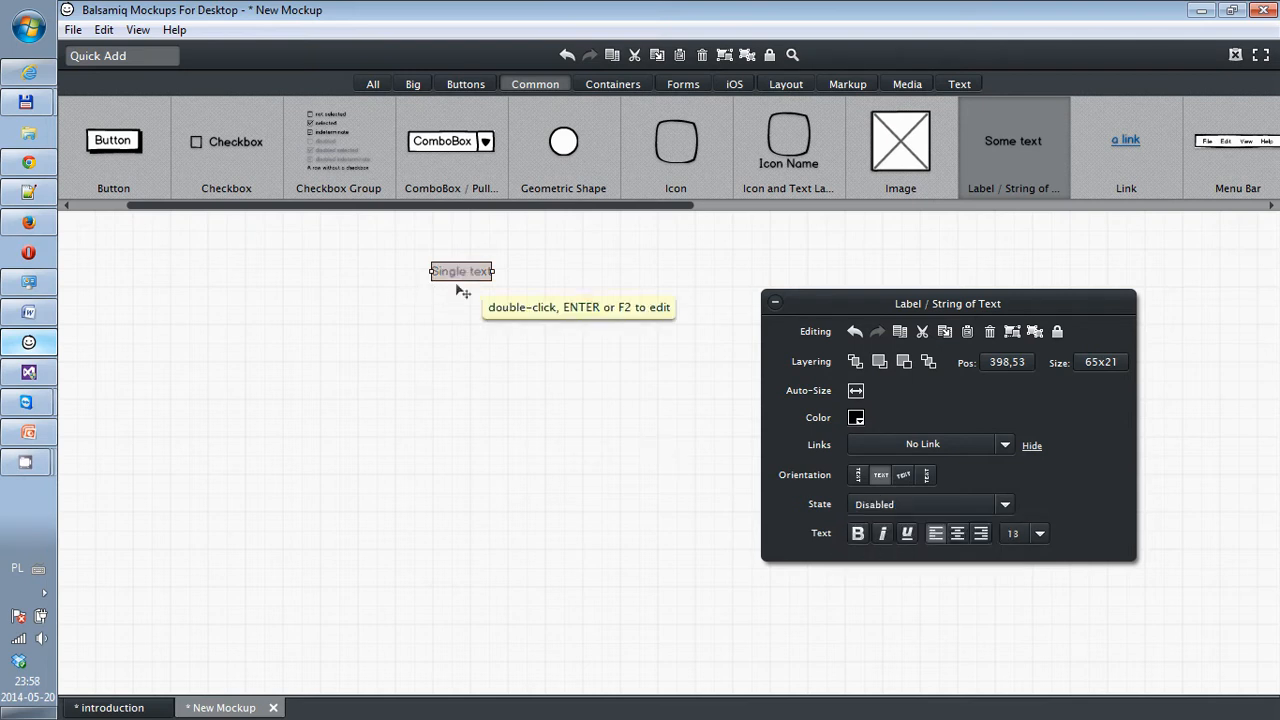
pyautogui.click(538, 284)
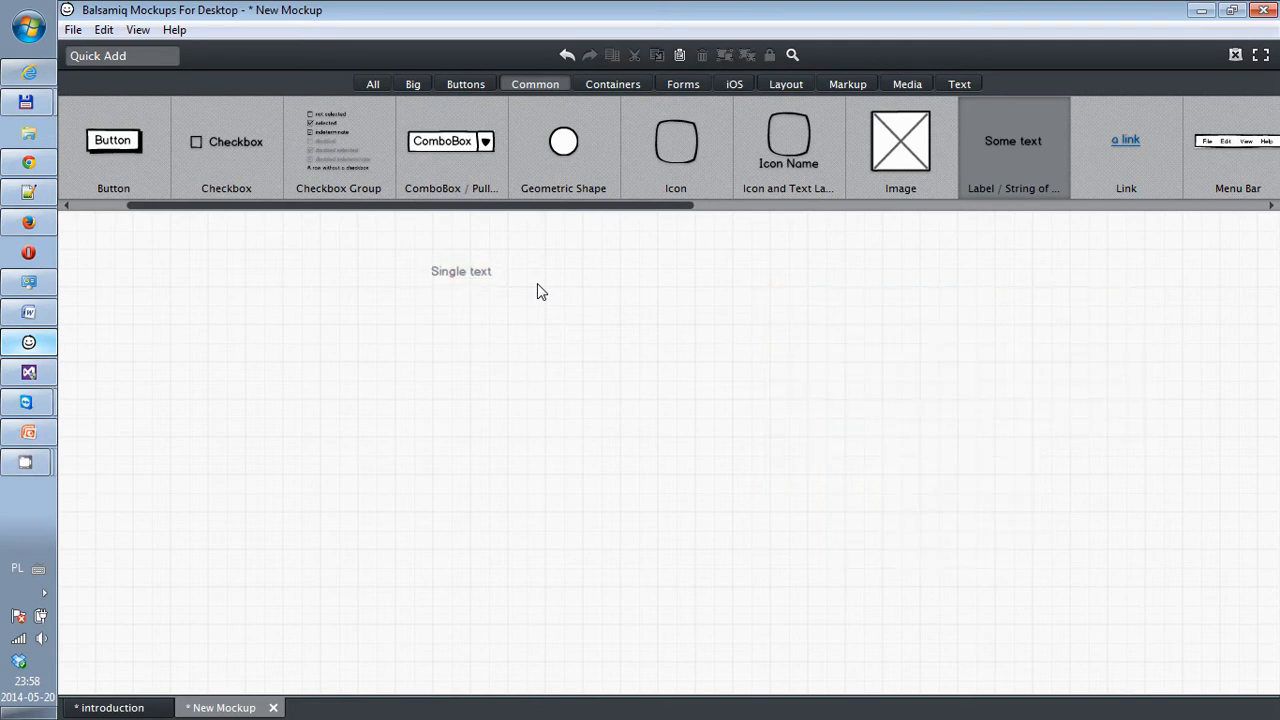
pyautogui.click(476, 279)
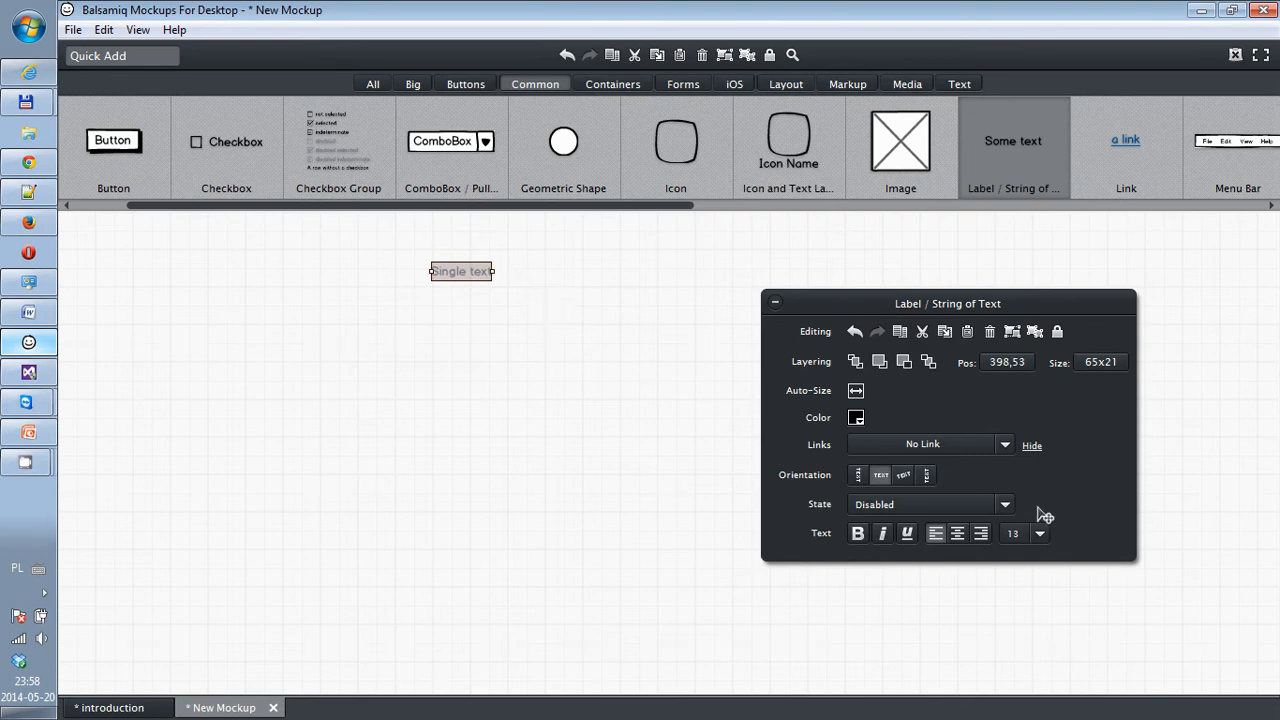
pyautogui.click(1006, 505)
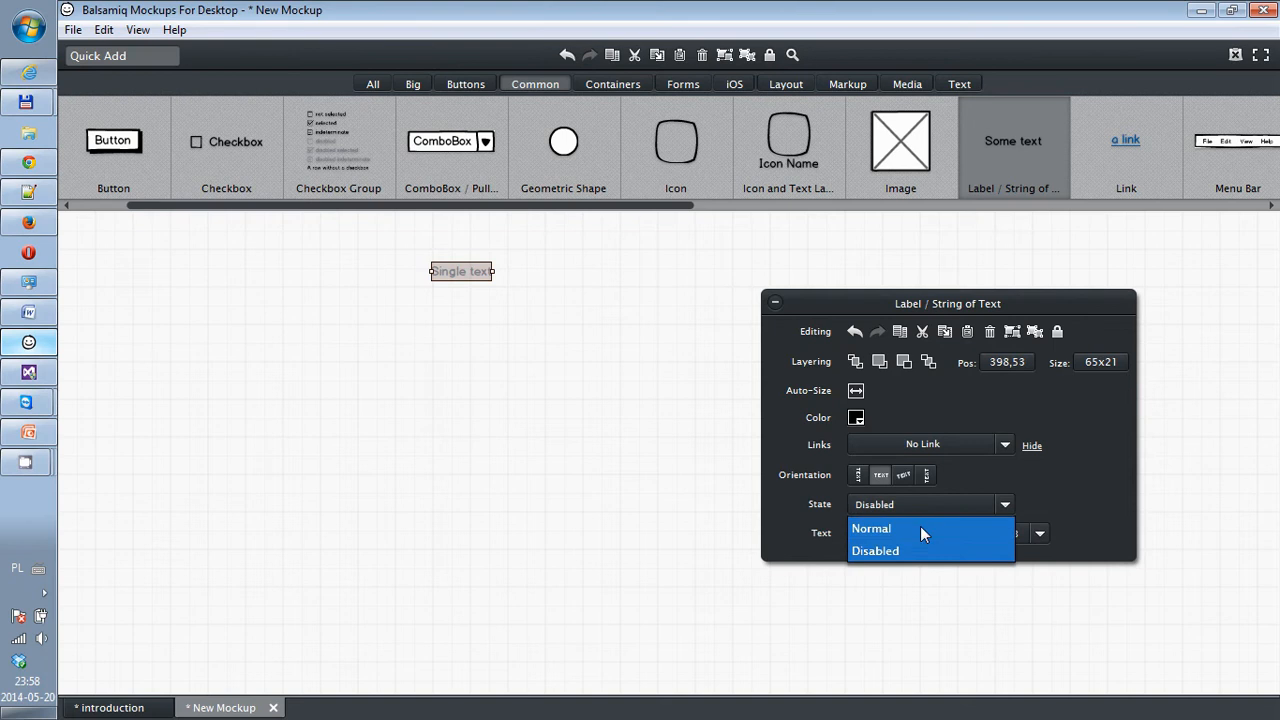
pyautogui.click(920, 527)
pyautogui.click(594, 420)
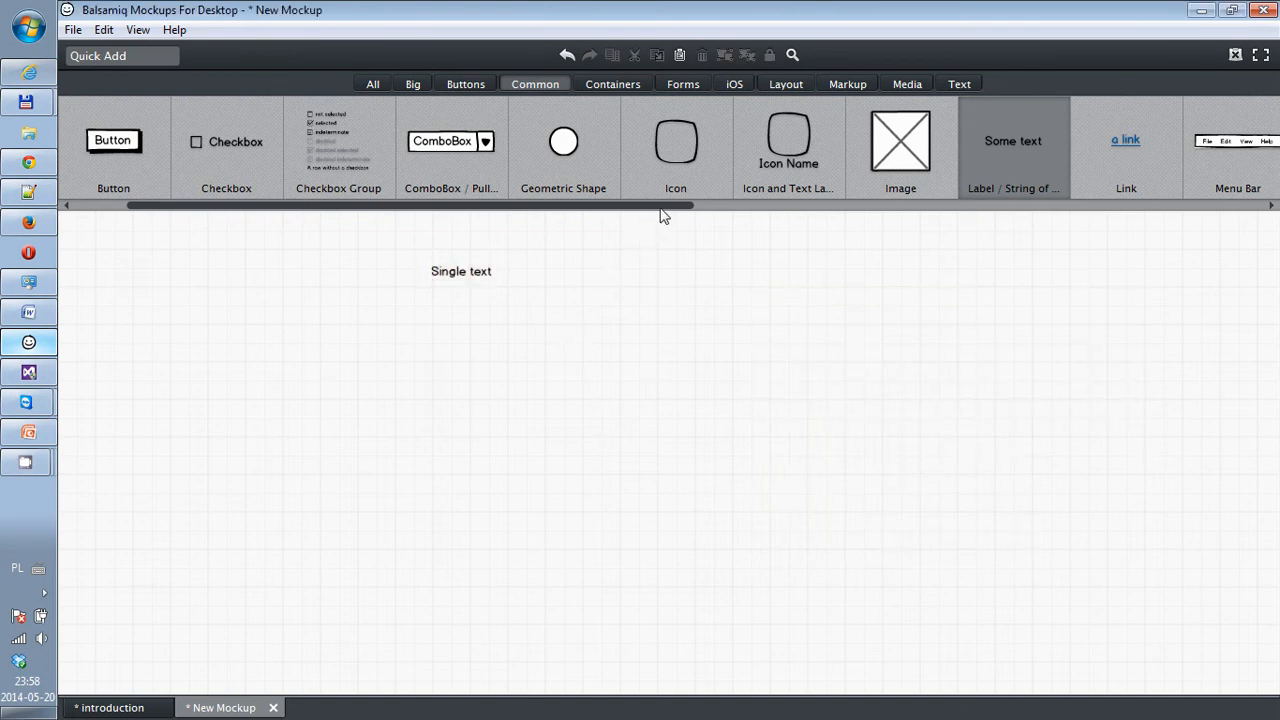
# Add a text input just below the "Single text" label, containing the text "my name".
pyautogui.moveTo(662, 206); pyautogui.dragTo(1062, 208)
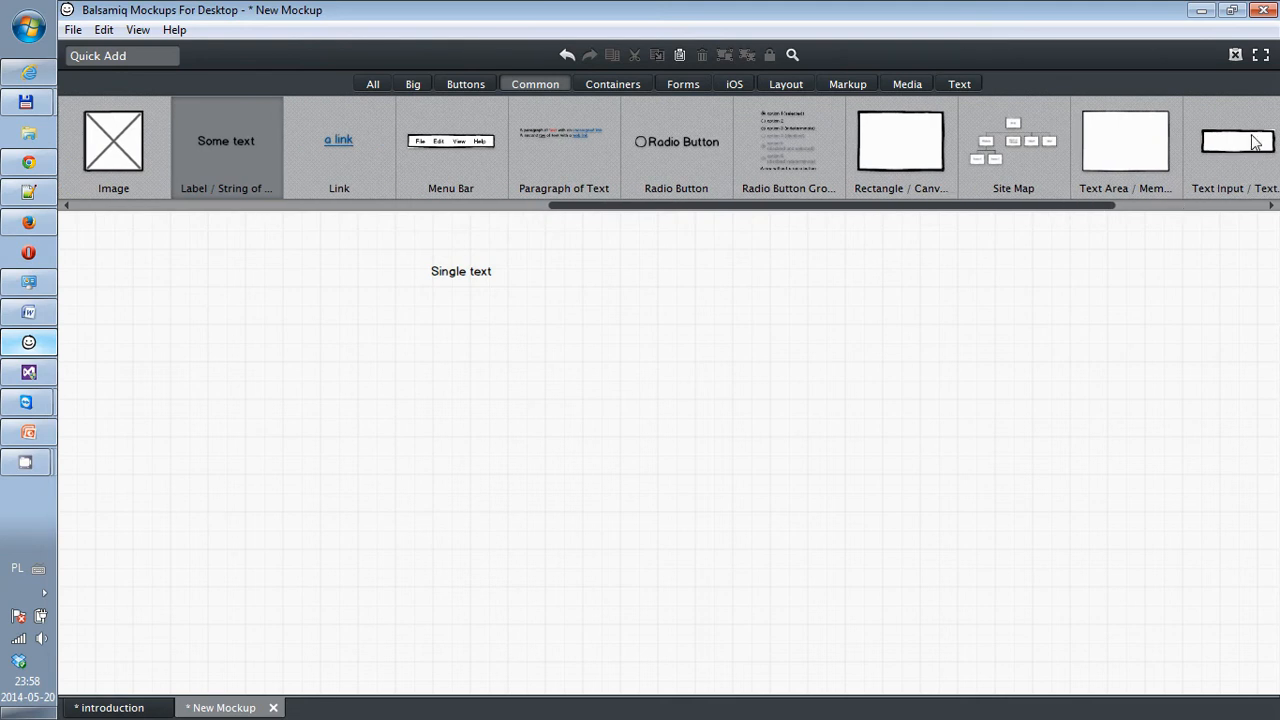
pyautogui.moveTo(1255, 140); pyautogui.dragTo(432, 300)
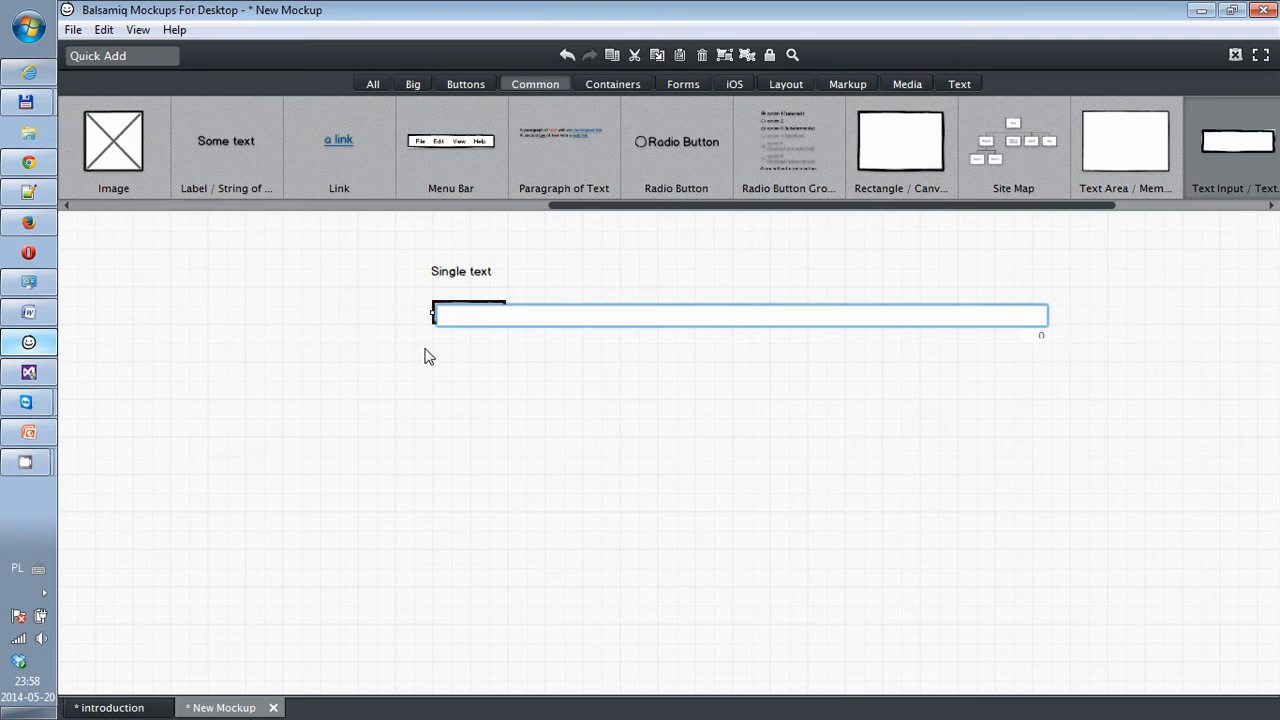
pyautogui.write('my name')
pyautogui.press('Return')
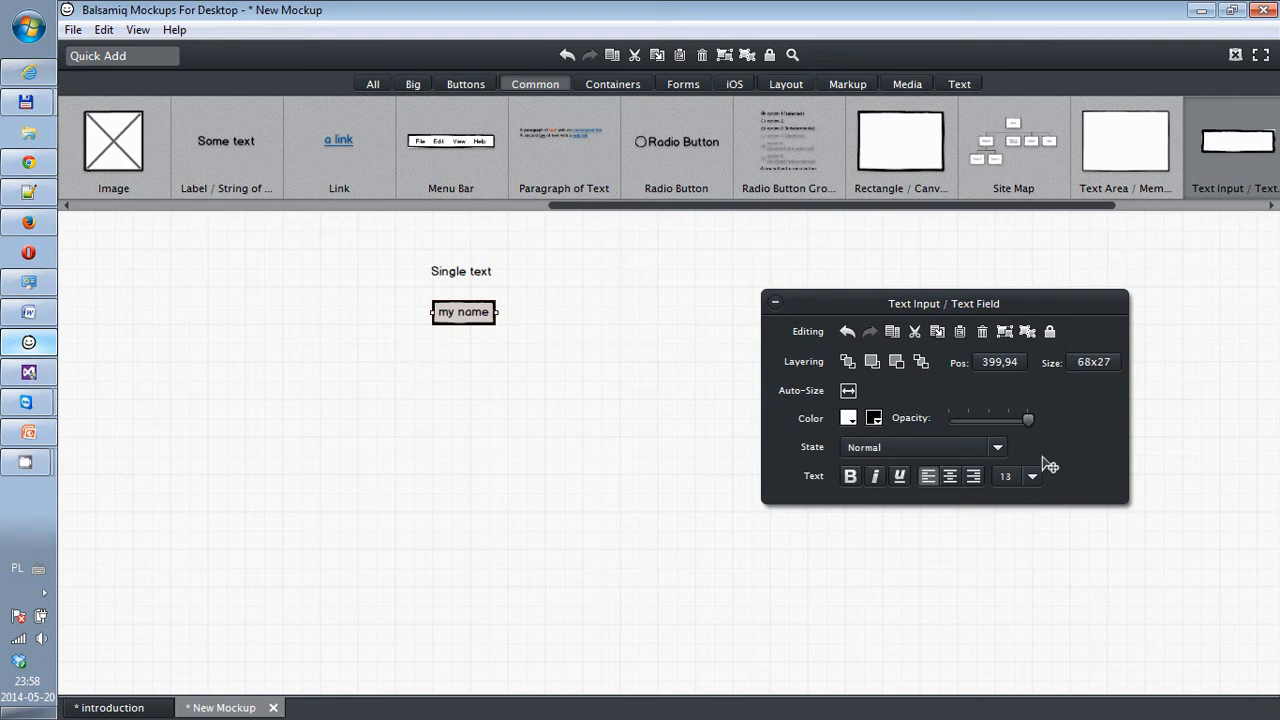
# Try the In Focus state on the "my name" text input and set its final state to Disabled.
pyautogui.click(1000, 449)
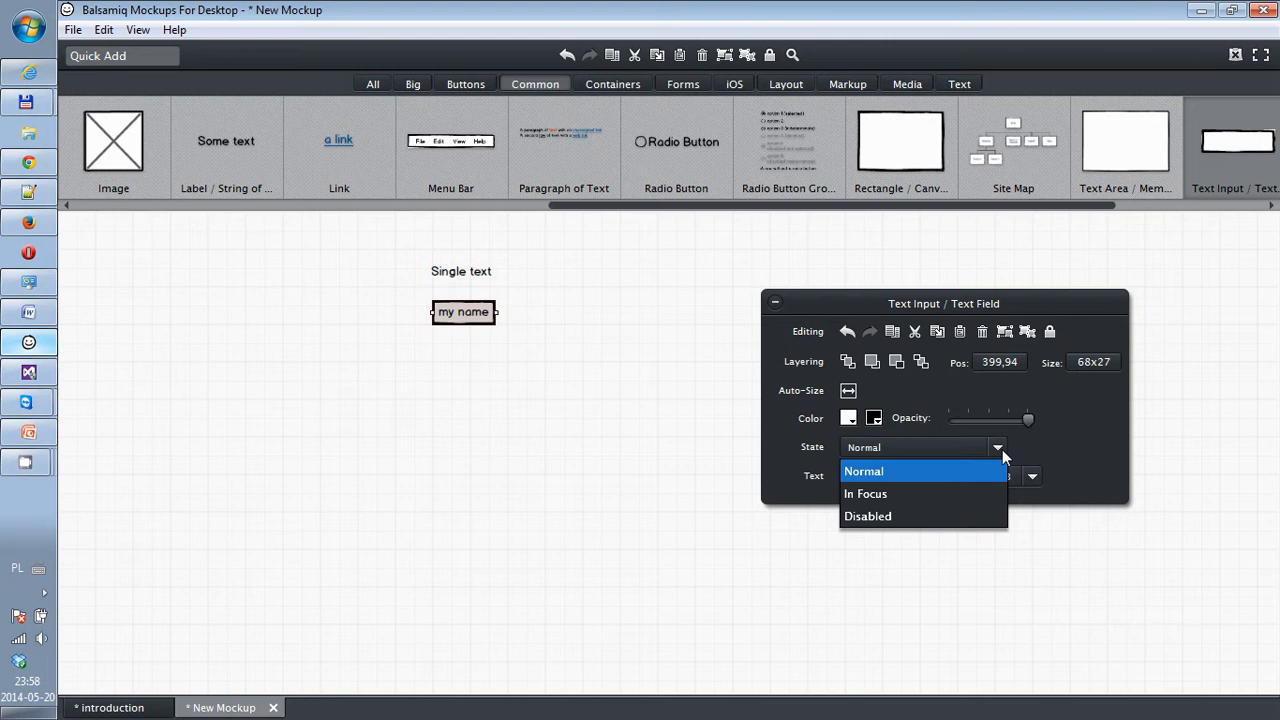
pyautogui.click(892, 492)
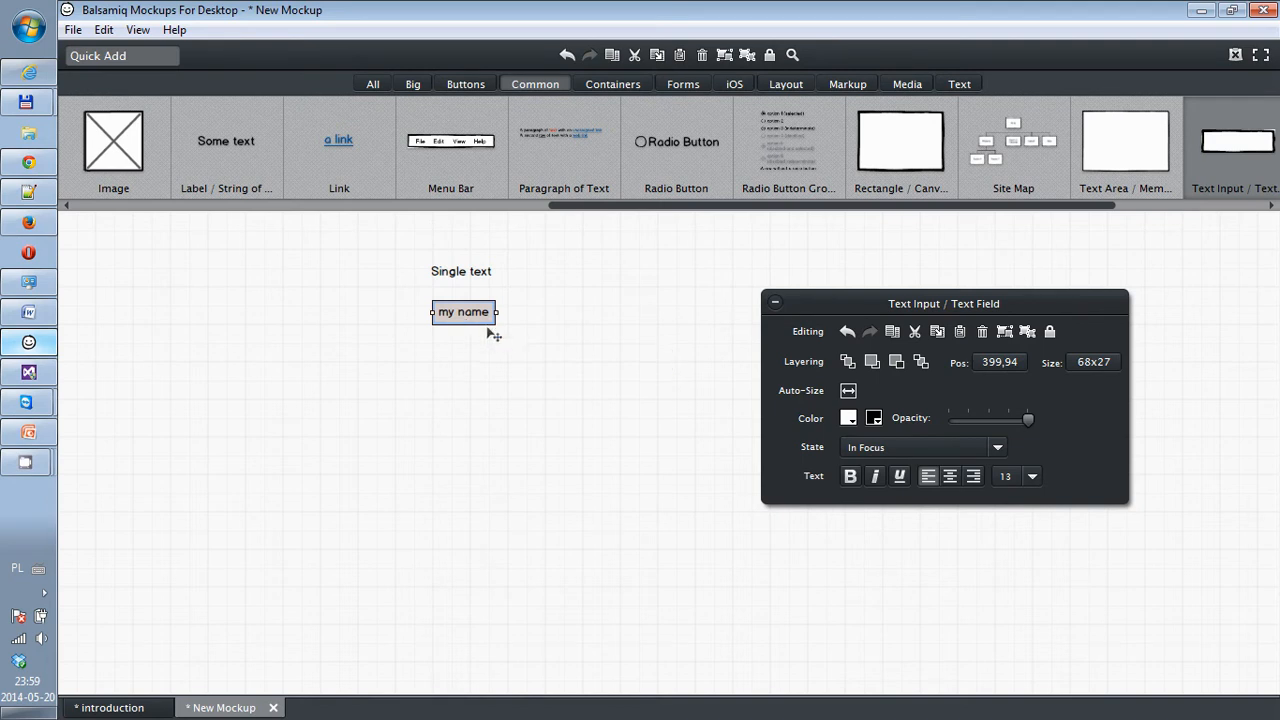
pyautogui.click(997, 451)
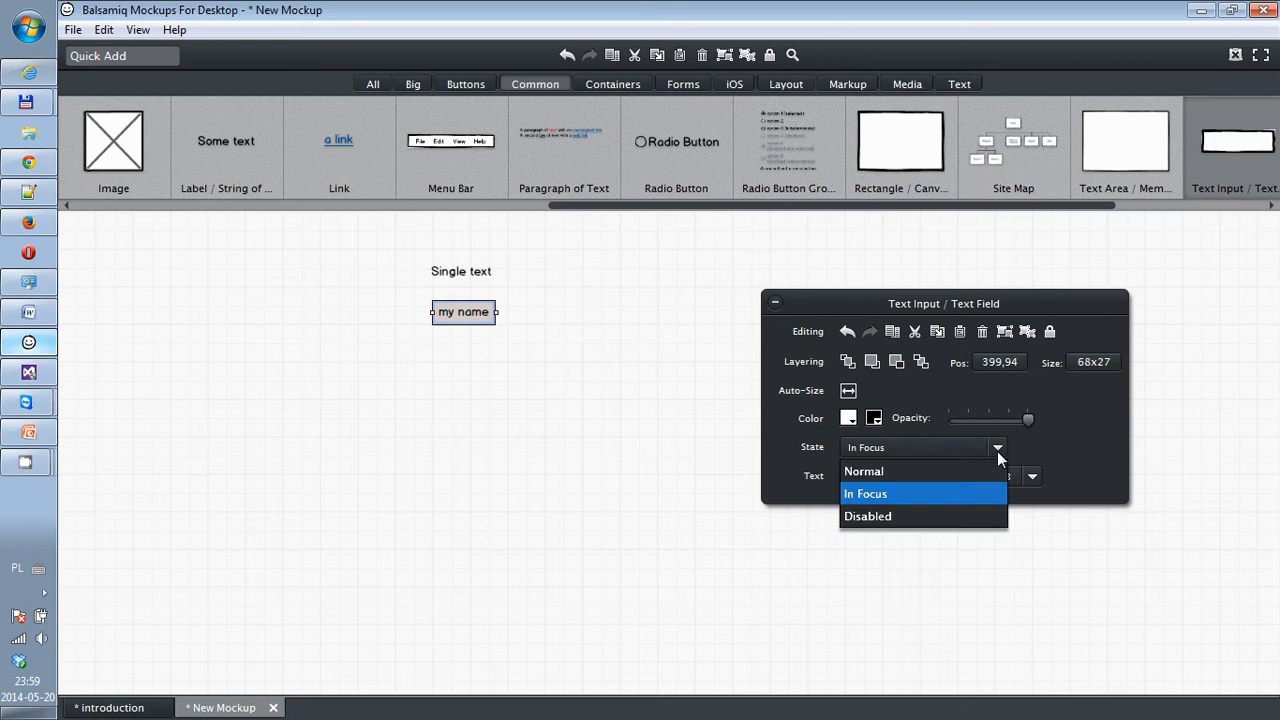
pyautogui.click(941, 520)
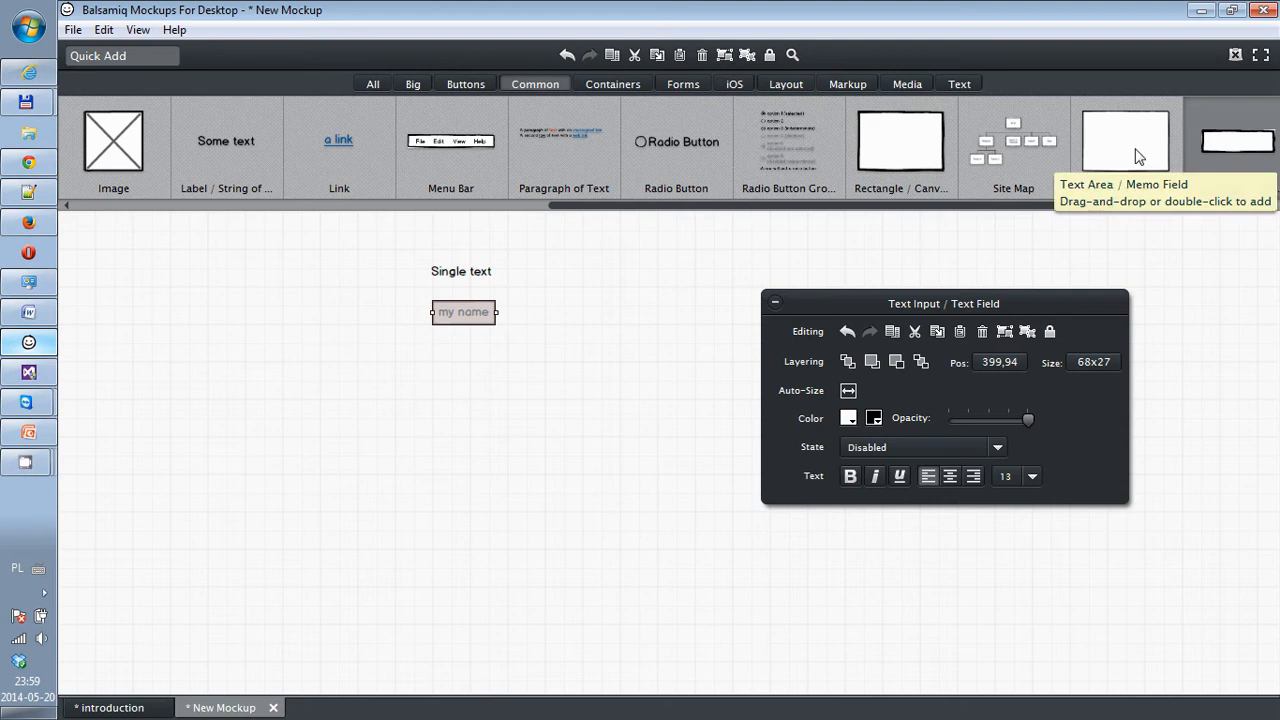
# Add a text area below the "my name" field with "Line 1" and "Line 2" on separate lines.
pyautogui.moveTo(1137, 157); pyautogui.dragTo(428, 354)
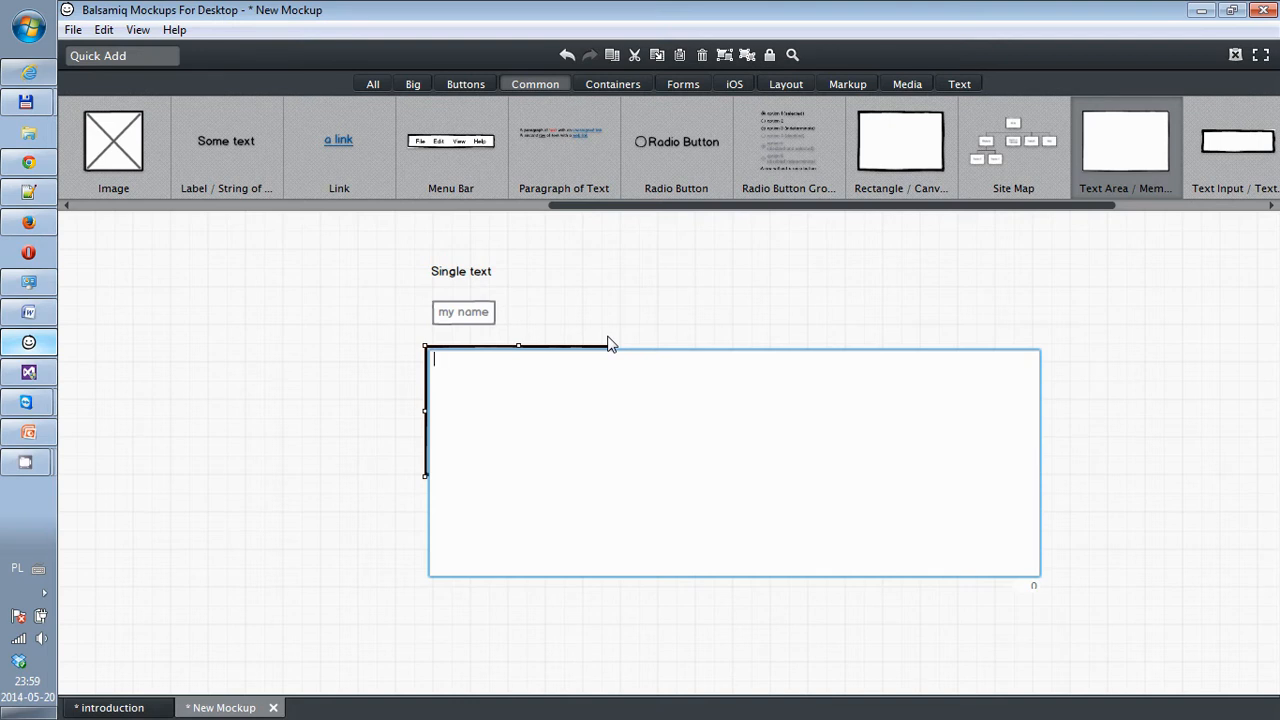
pyautogui.write('LIn')
pyautogui.press('BackSpace')
pyautogui.press('BackSpace')
pyautogui.write('ine 1')
pyautogui.press('Return')
pyautogui.write('Line 2')
pyautogui.click(648, 288)
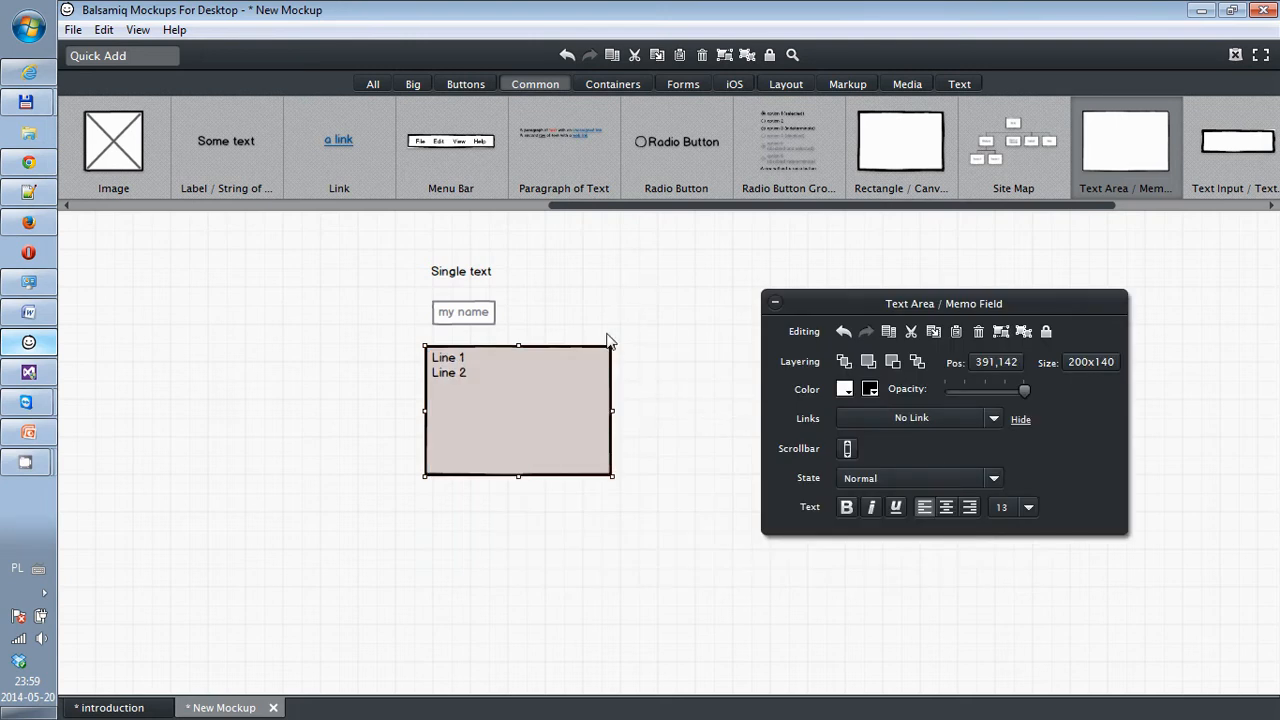
# Align the text area with the elements above at about 398,136 and resize it to about 165x85.
pyautogui.moveTo(518, 437); pyautogui.dragTo(531, 441)
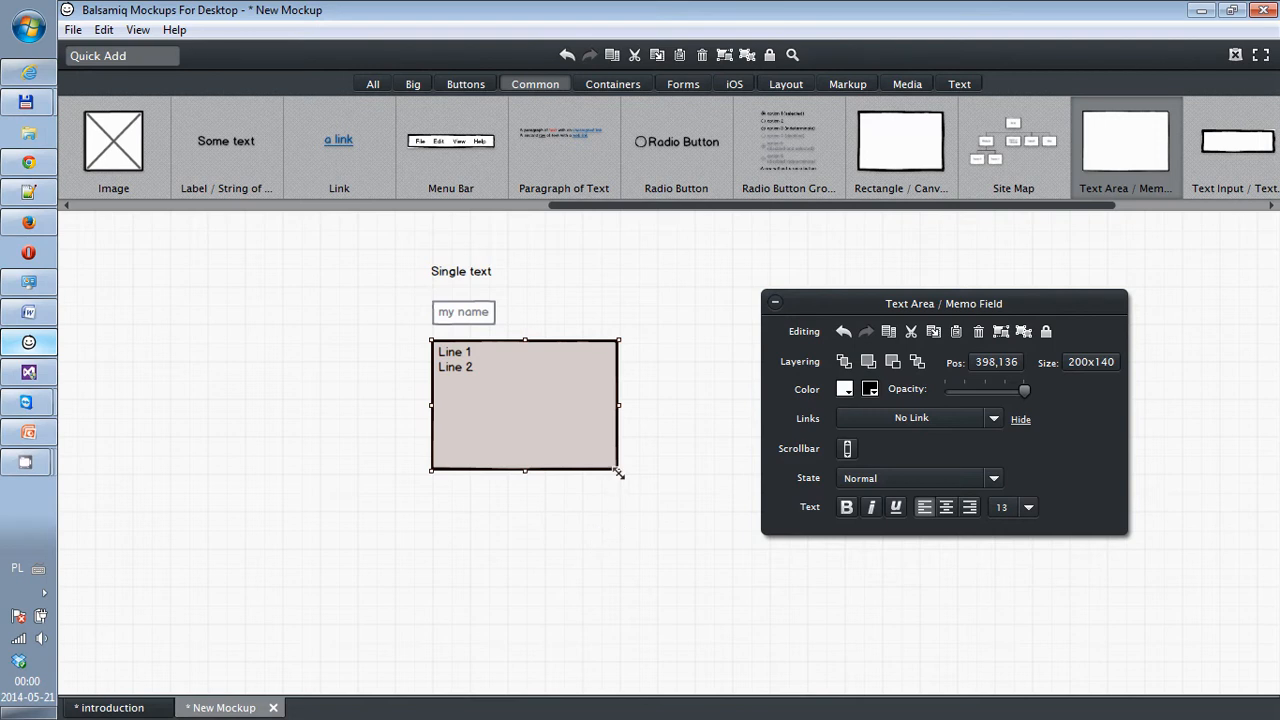
pyautogui.moveTo(619, 469); pyautogui.dragTo(588, 476)
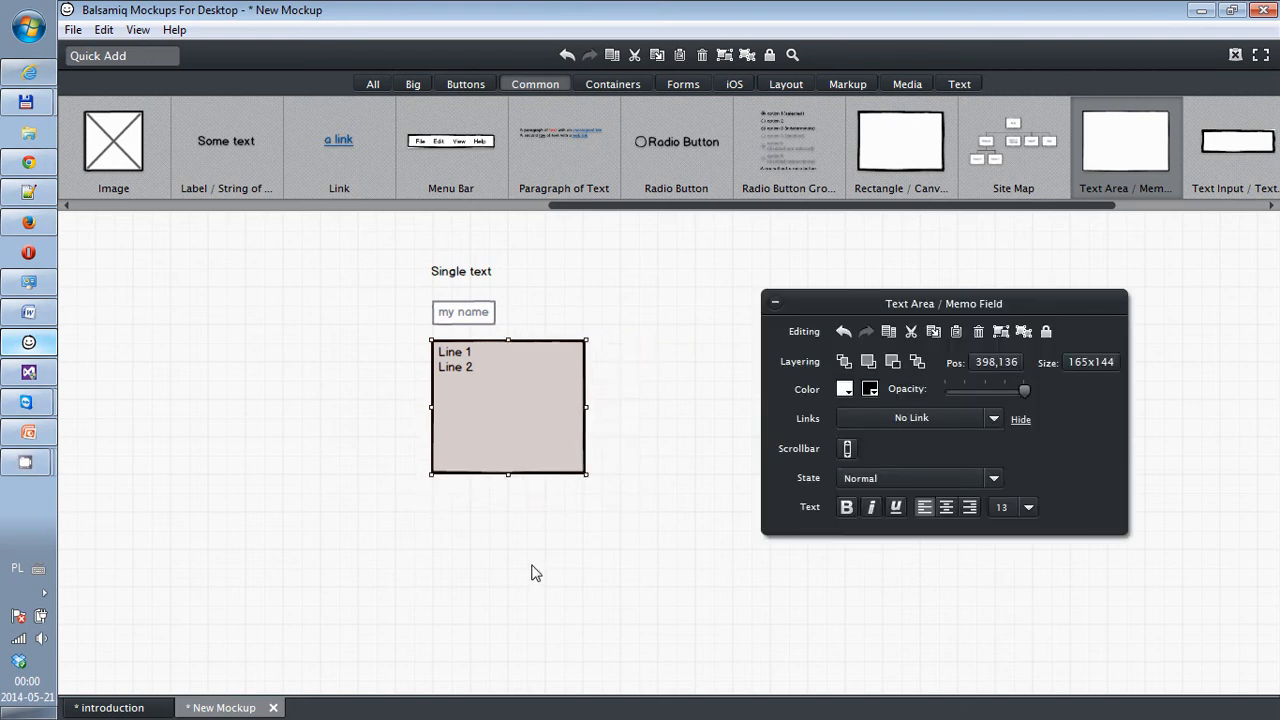
pyautogui.click(350, 493)
pyautogui.click(507, 471)
pyautogui.moveTo(507, 471); pyautogui.dragTo(507, 419)
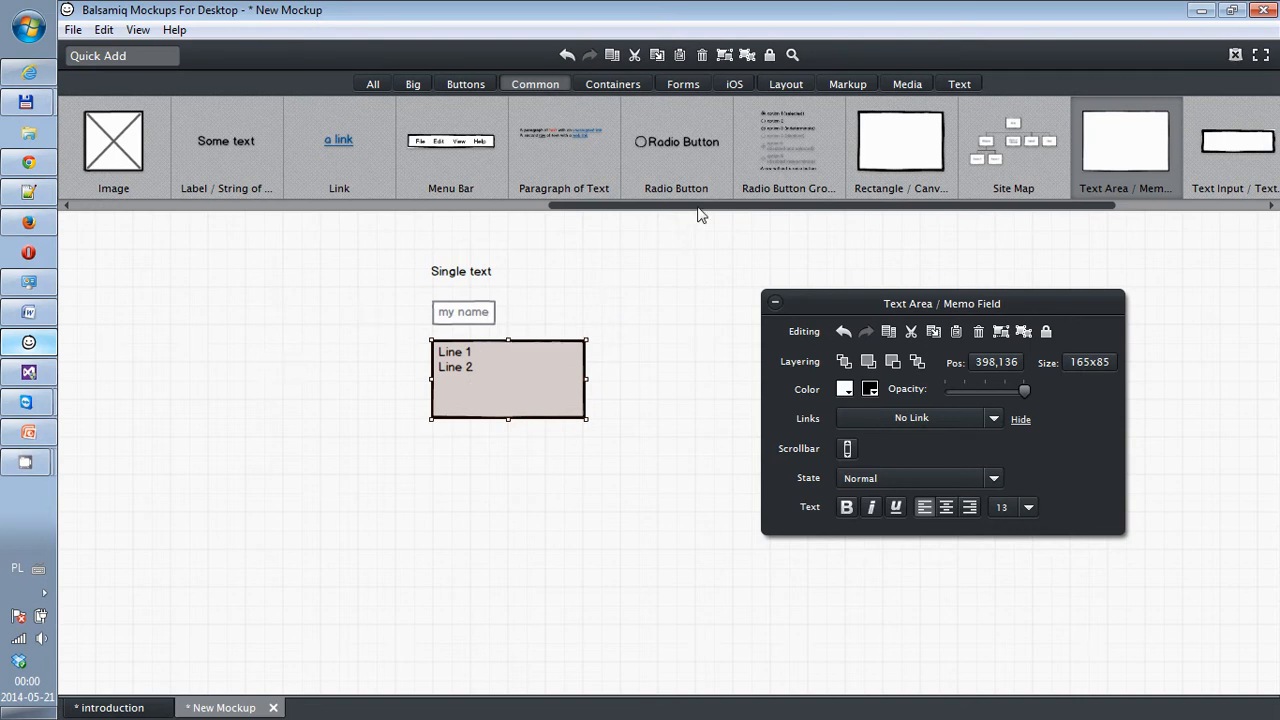
# Add a button labelled "Press me" below the text area and align it to the text area's left edge at about 398,236.
pyautogui.moveTo(697, 208); pyautogui.dragTo(200, 213)
pyautogui.moveTo(228, 148); pyautogui.dragTo(430, 437)
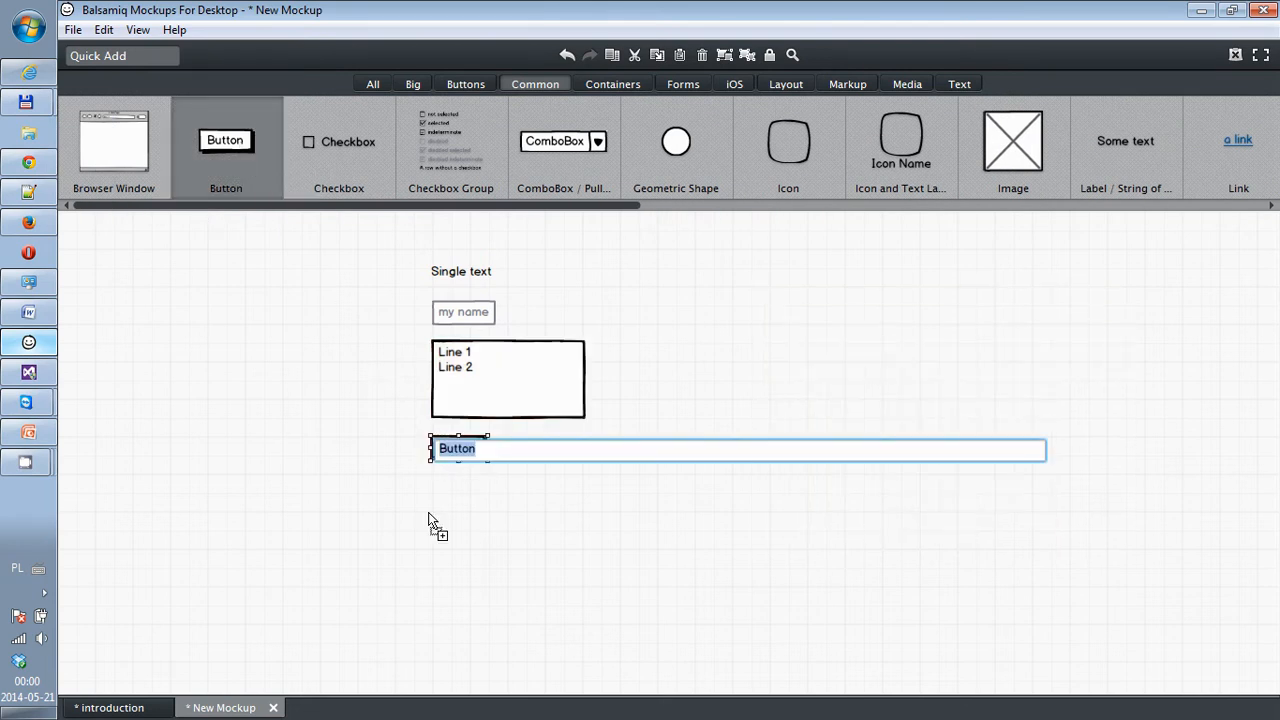
pyautogui.write('Press me')
pyautogui.click(505, 497)
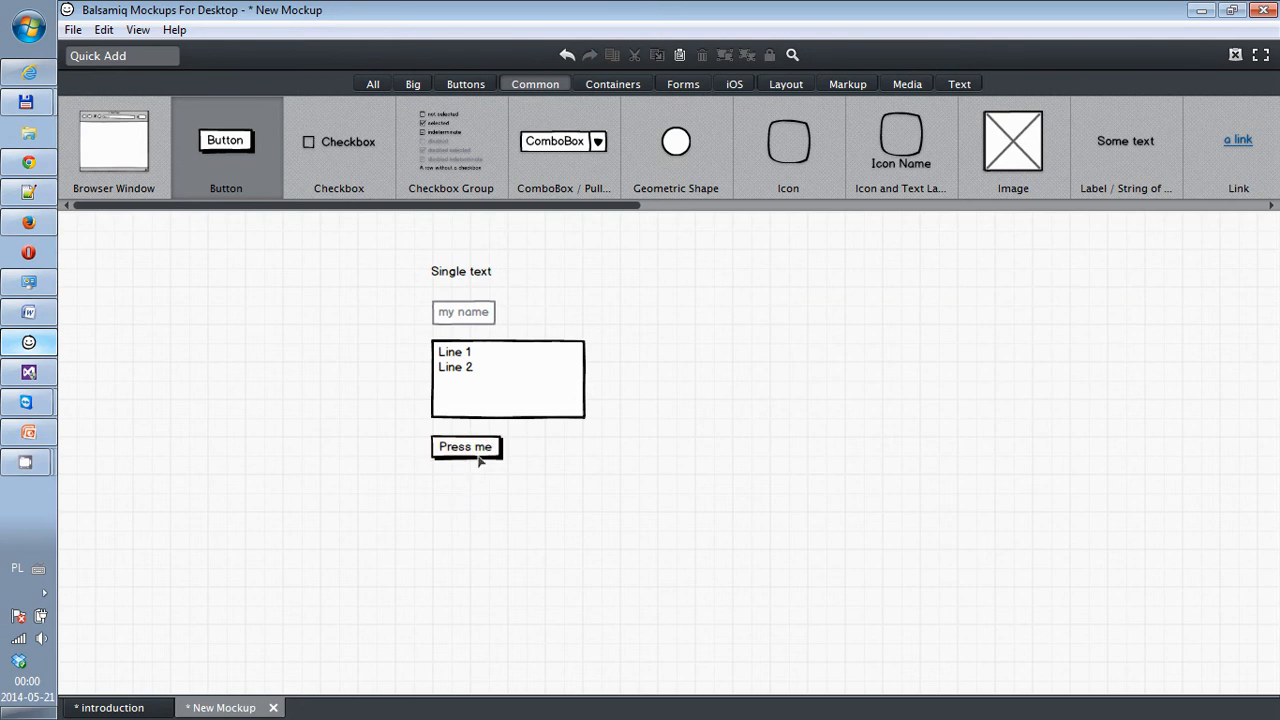
pyautogui.click(478, 452)
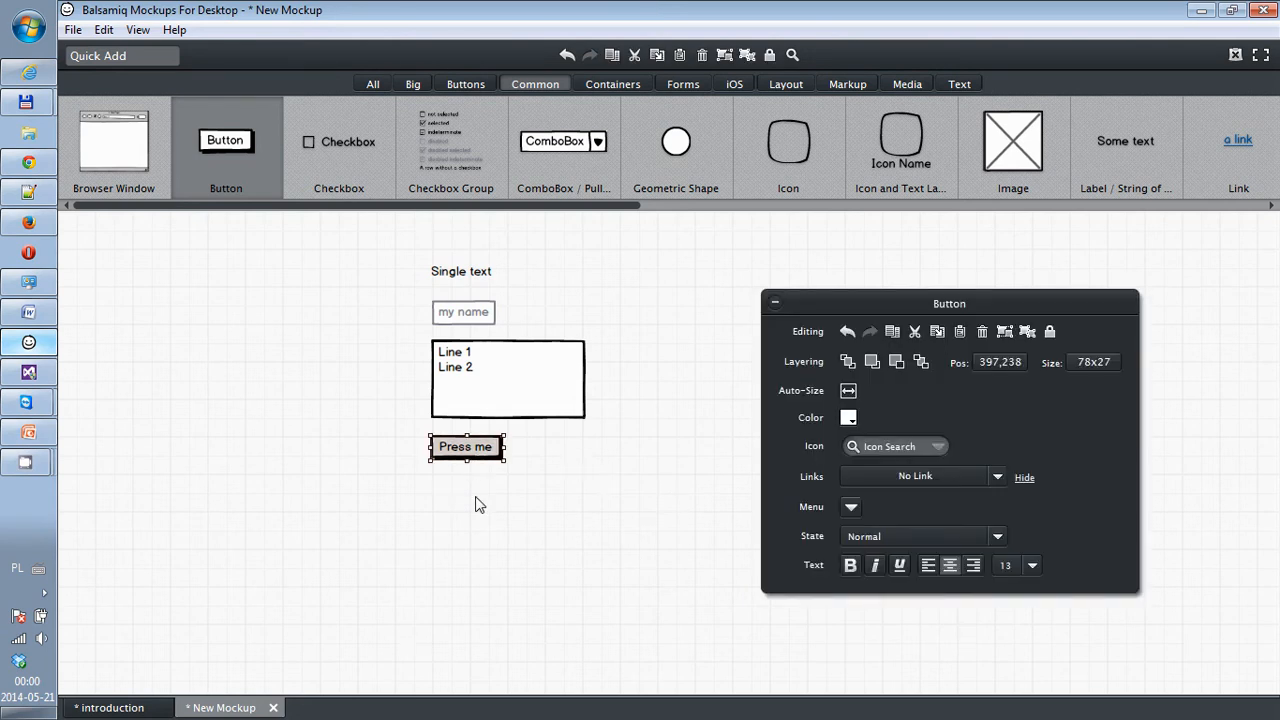
pyautogui.moveTo(472, 458); pyautogui.dragTo(472, 453)
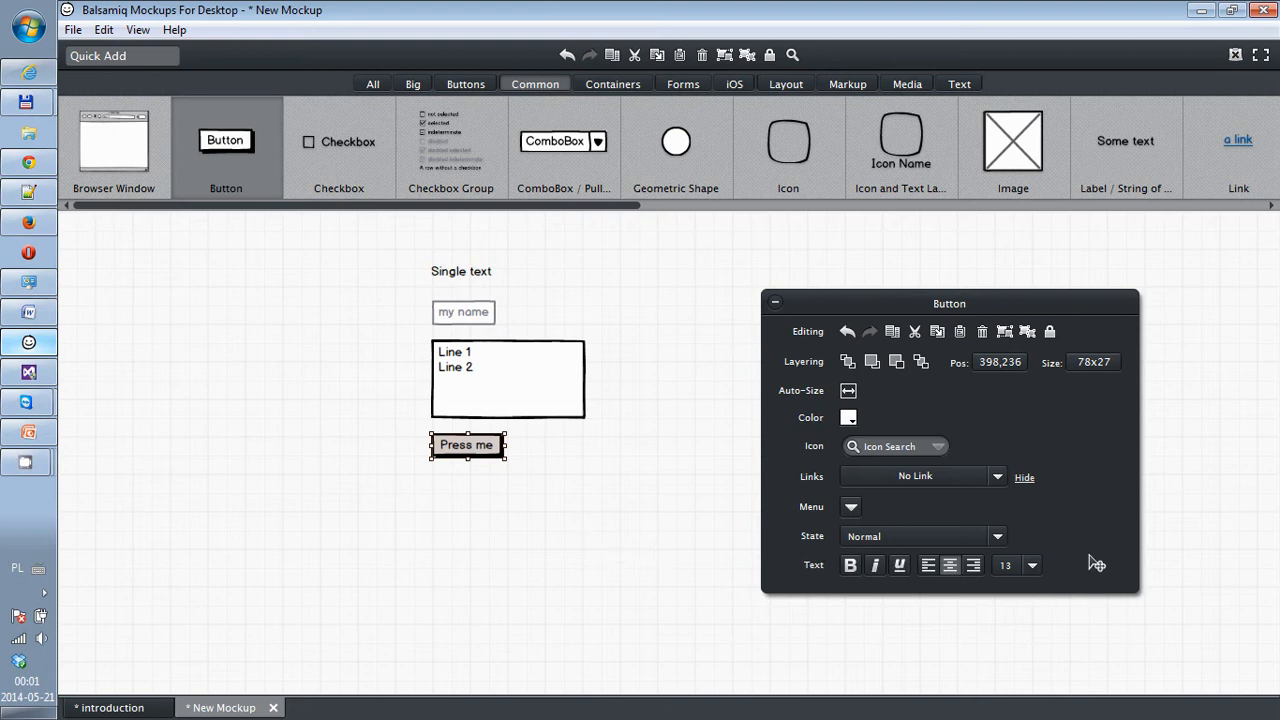
# Try the Selected, In Focus and Disabled states on the "Press me" button and set it back to Normal.
pyautogui.click(998, 538)
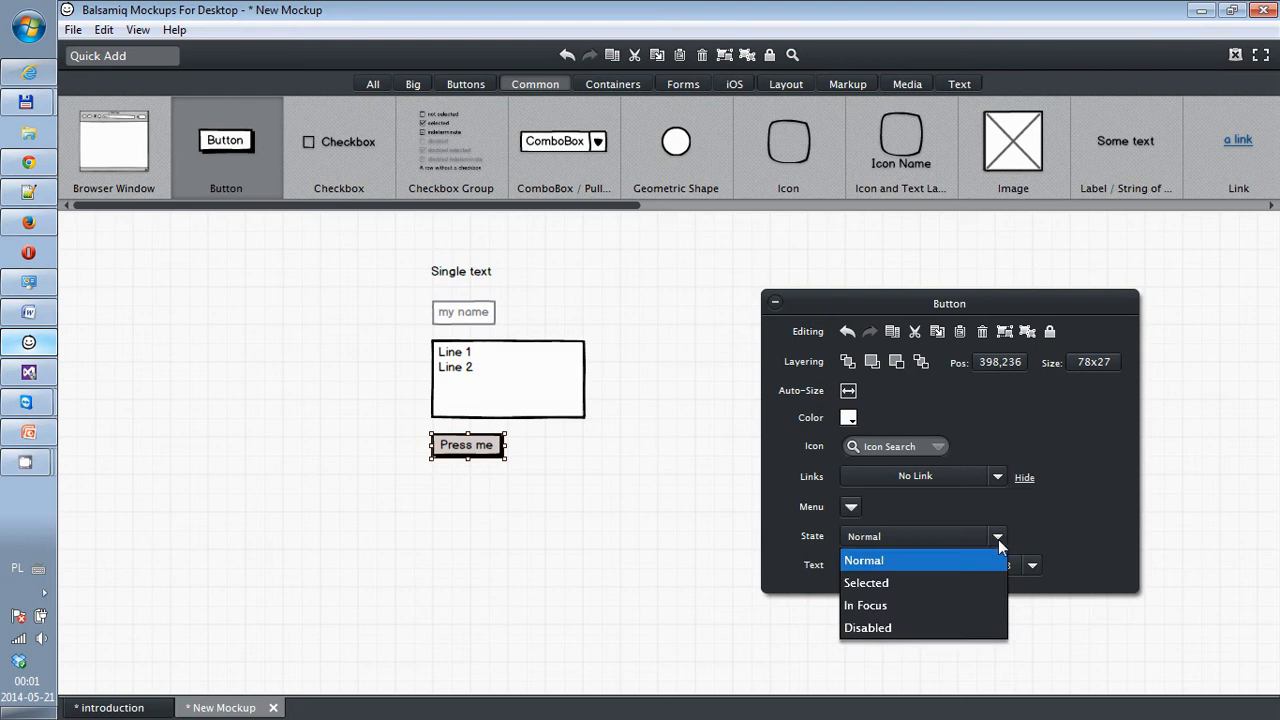
pyautogui.click(935, 582)
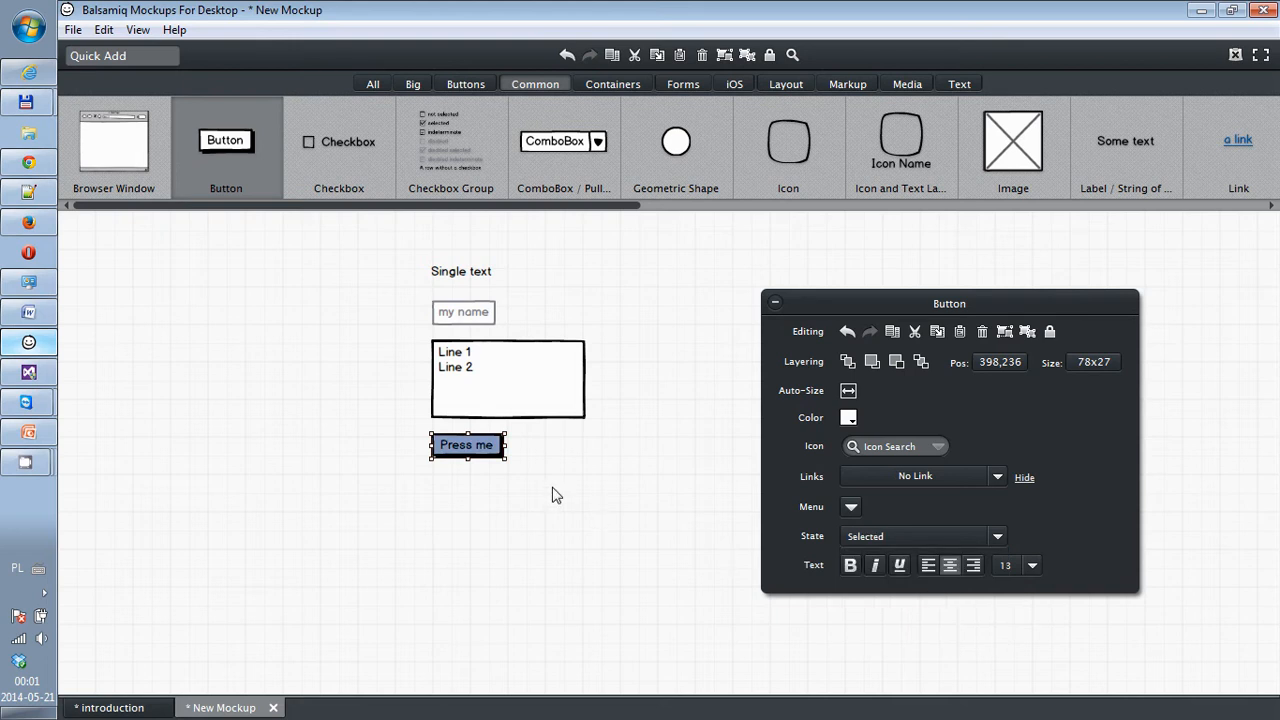
pyautogui.click(997, 537)
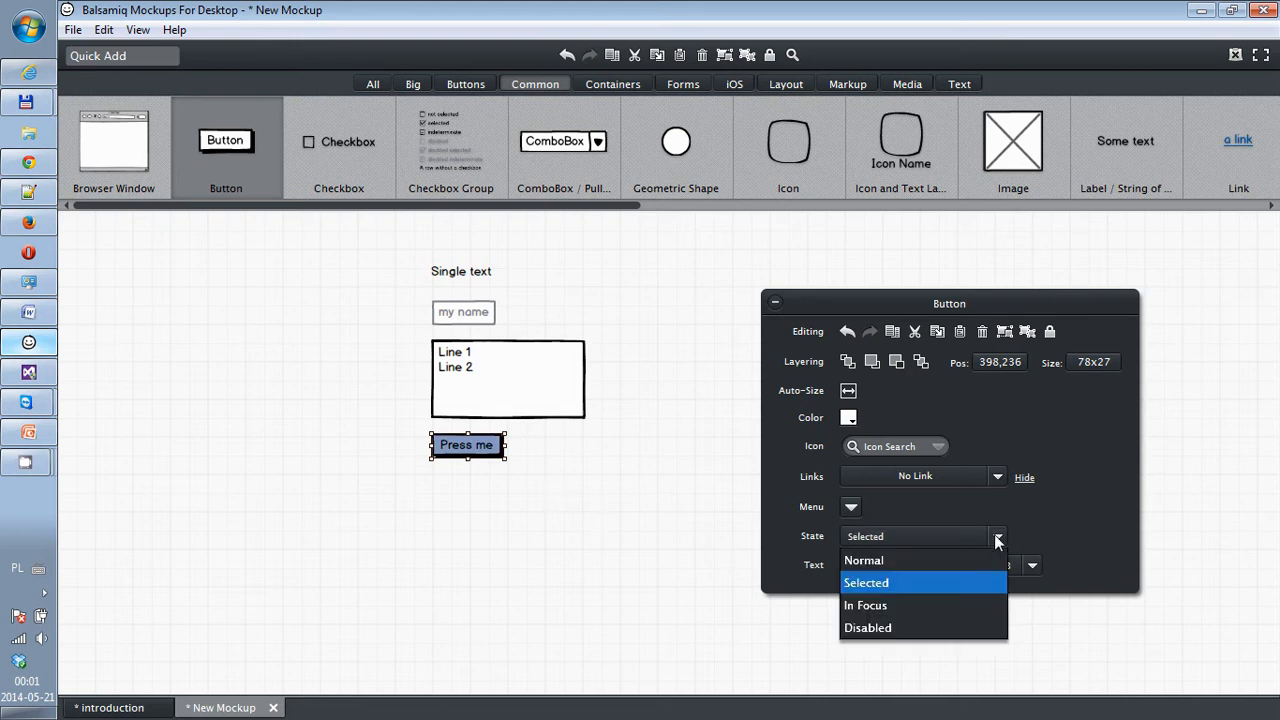
pyautogui.click(908, 605)
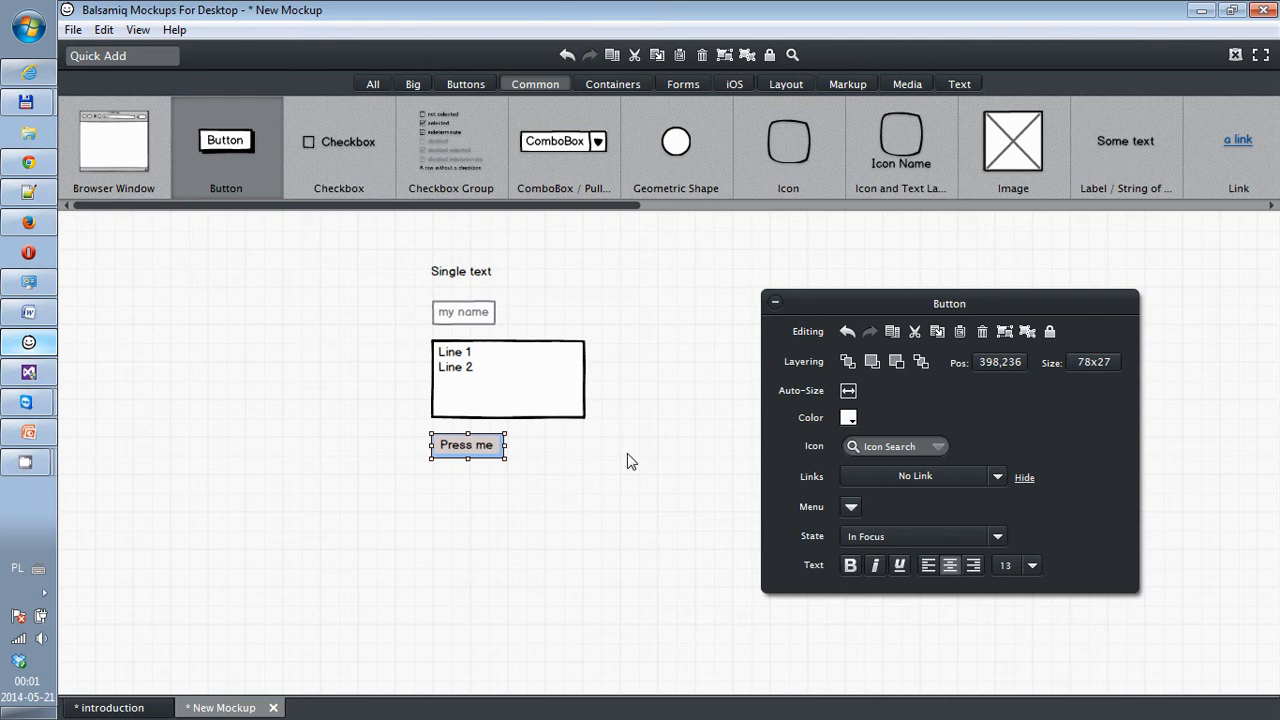
pyautogui.click(997, 538)
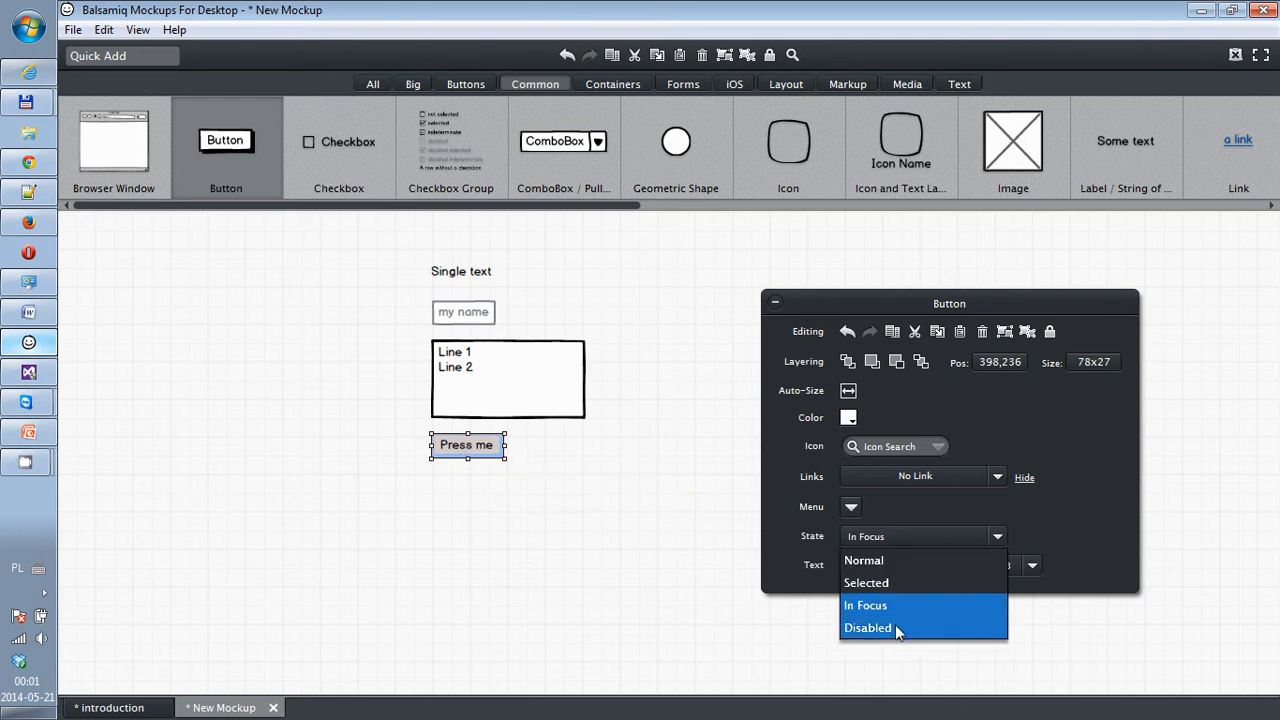
pyautogui.click(895, 627)
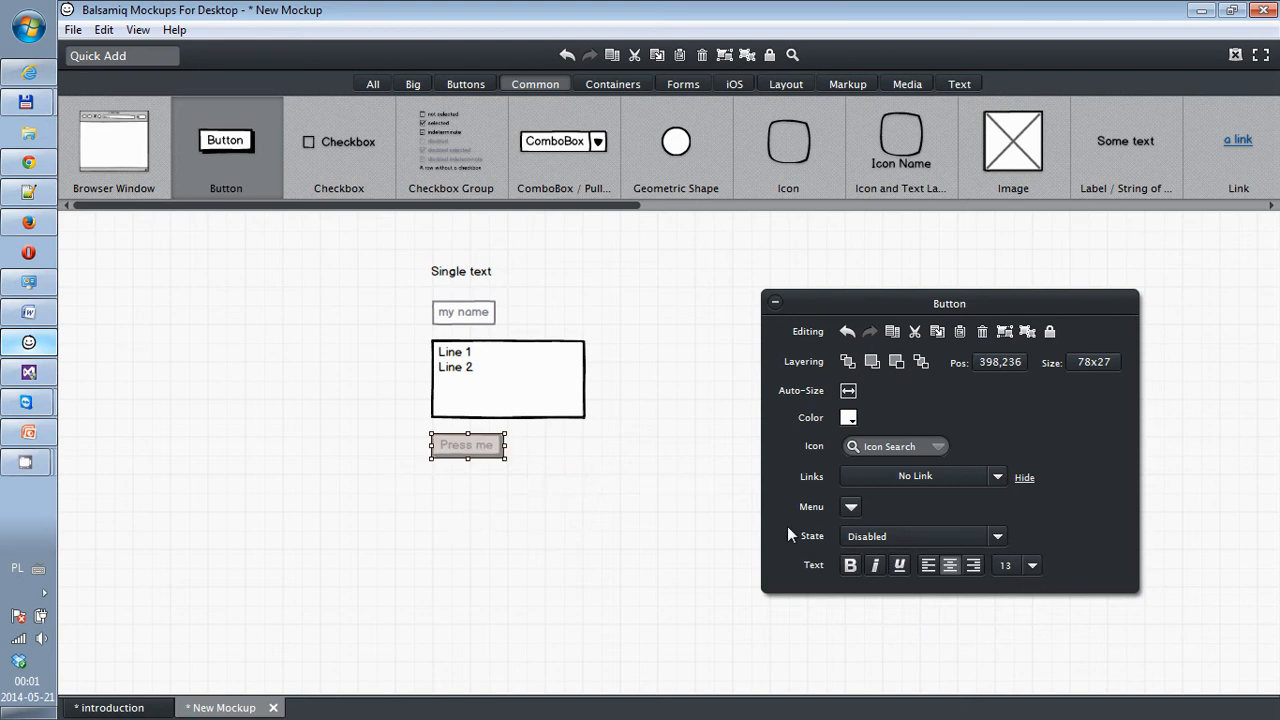
pyautogui.click(1000, 535)
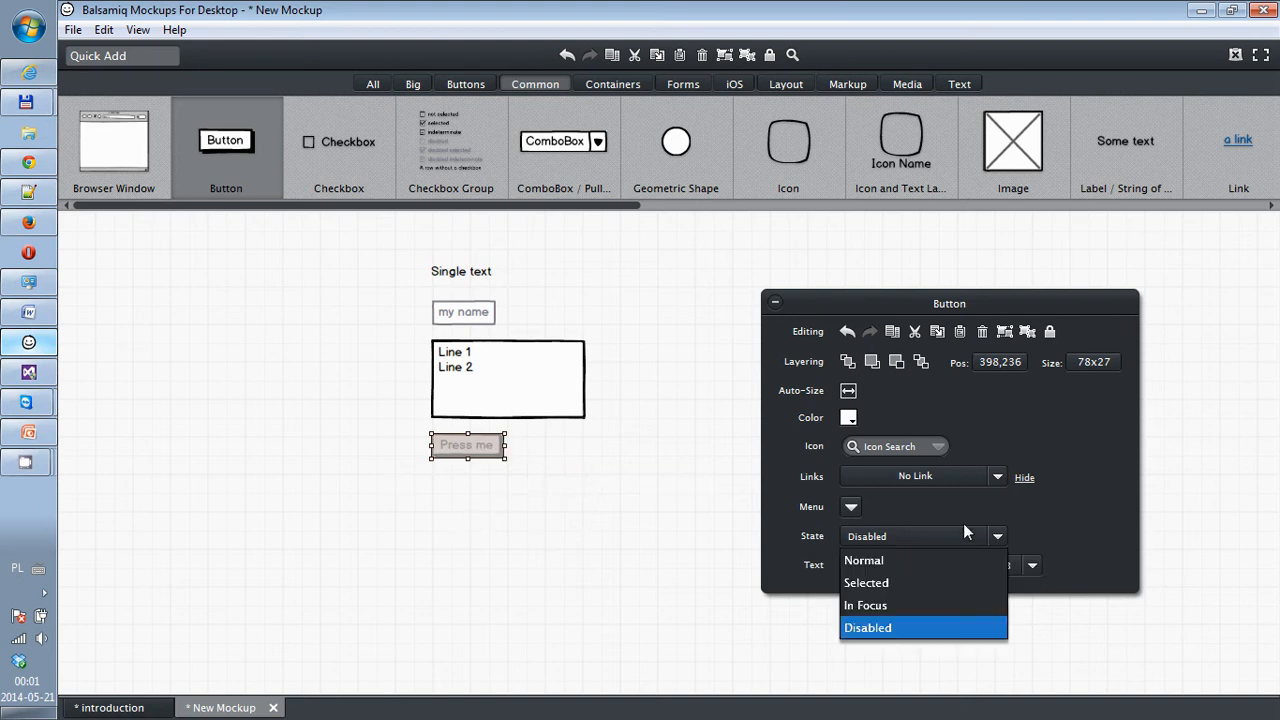
pyautogui.click(884, 561)
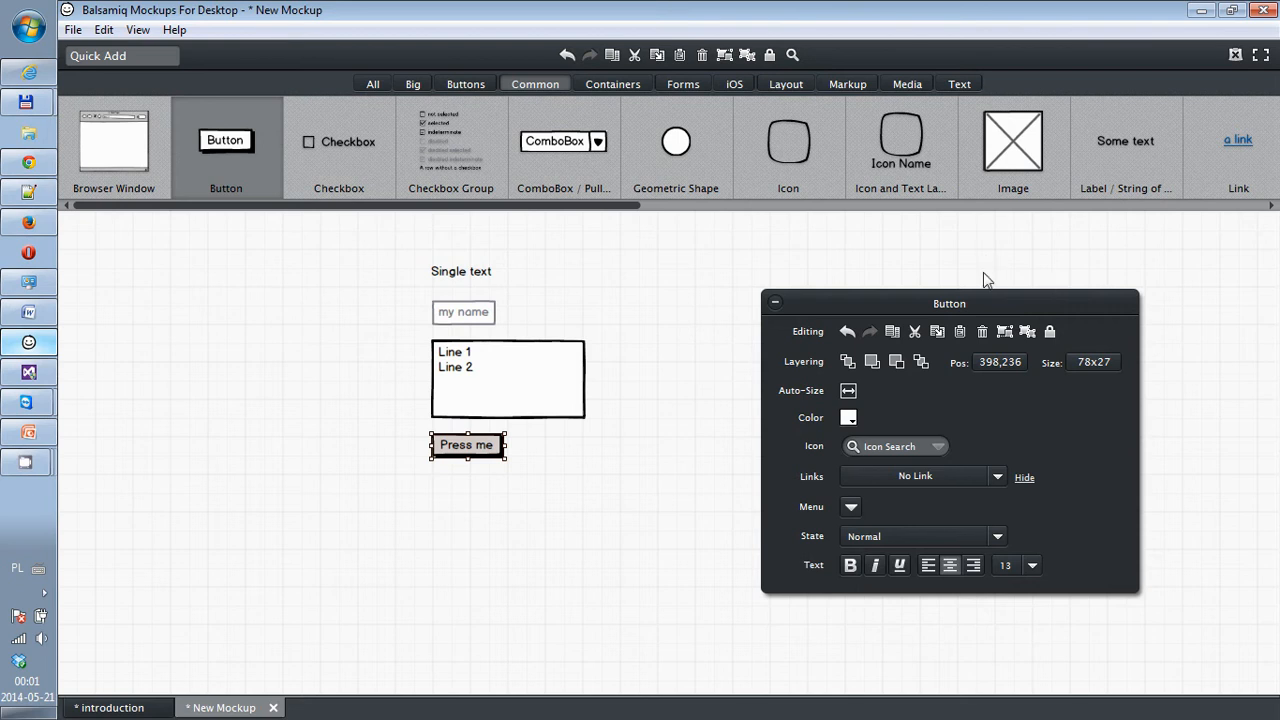
# Add a link reading "go to home page" below the "Press me" button and align it to the button's left edge at about 398,278.
pyautogui.click(773, 303)
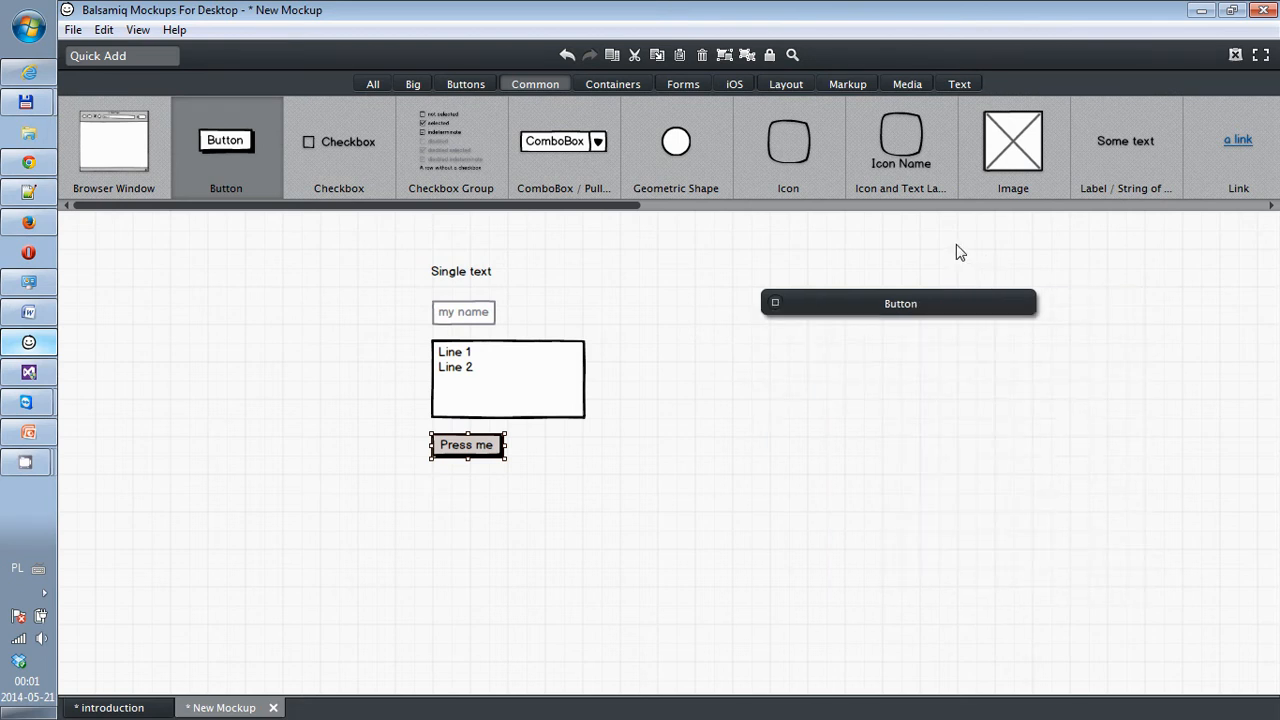
pyautogui.moveTo(1236, 145); pyautogui.dragTo(440, 488)
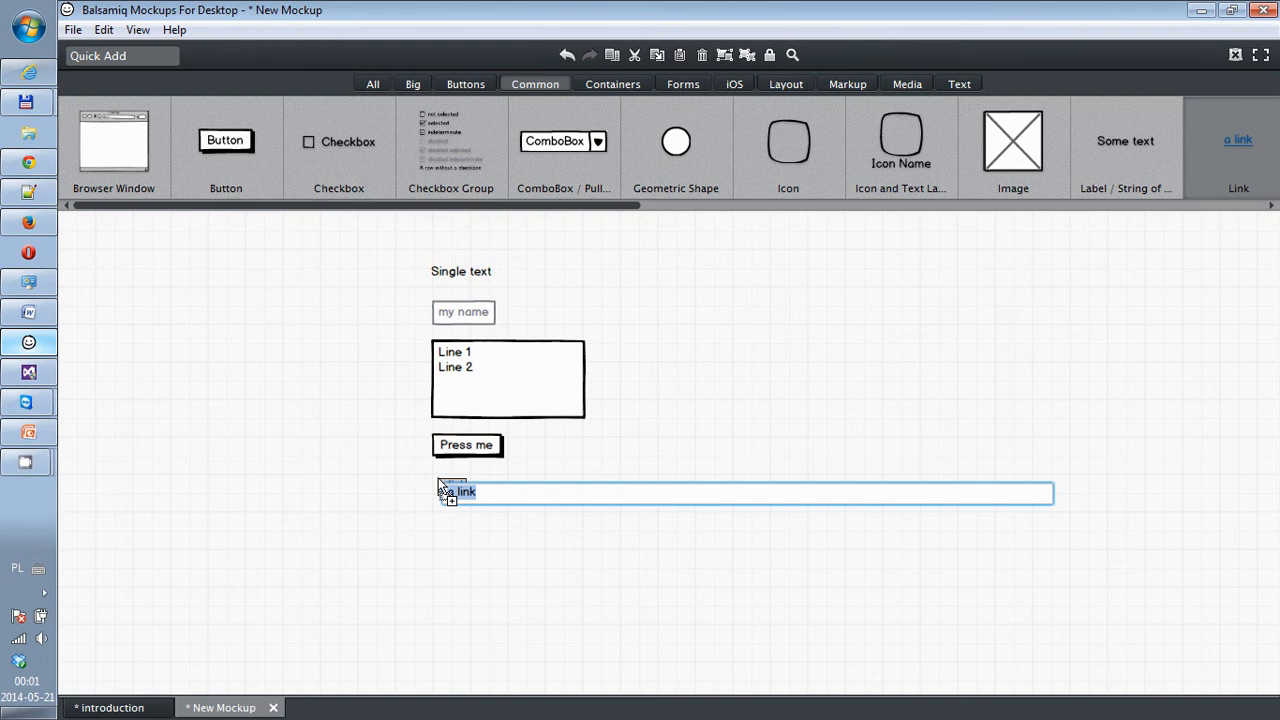
pyautogui.write('go to home page')
pyautogui.press('Return')
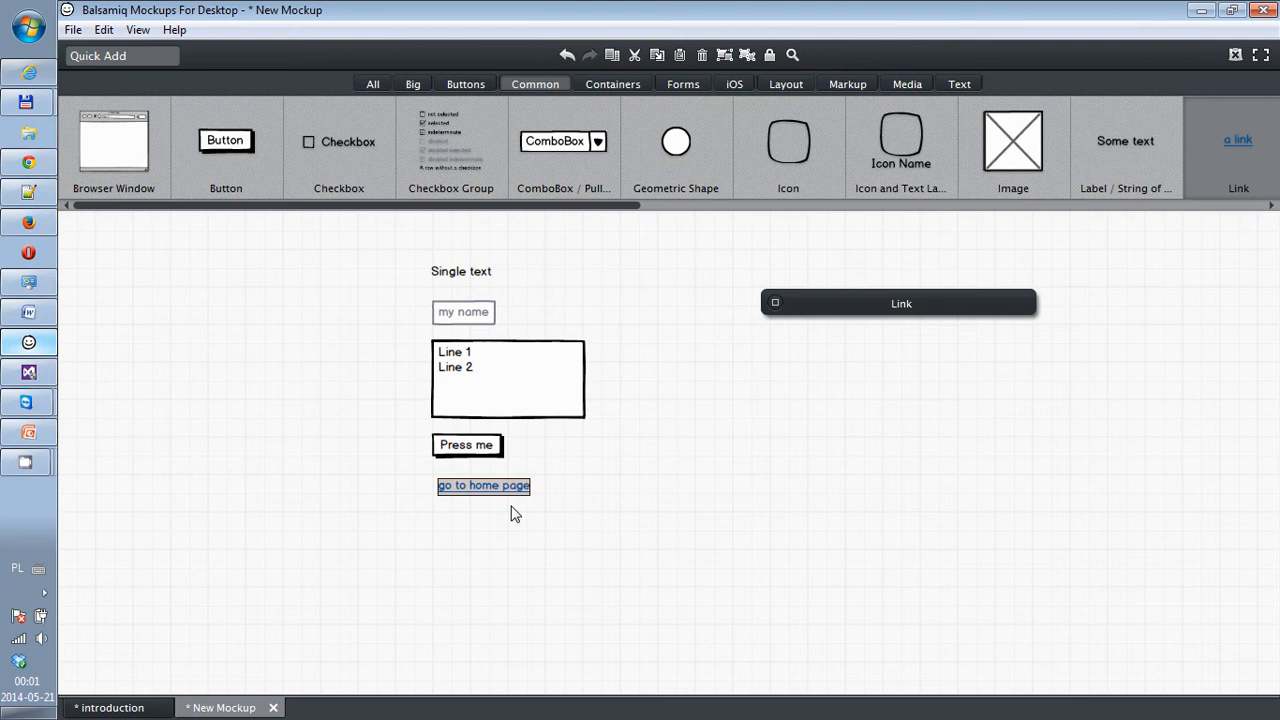
pyautogui.moveTo(500, 497); pyautogui.dragTo(501, 498)
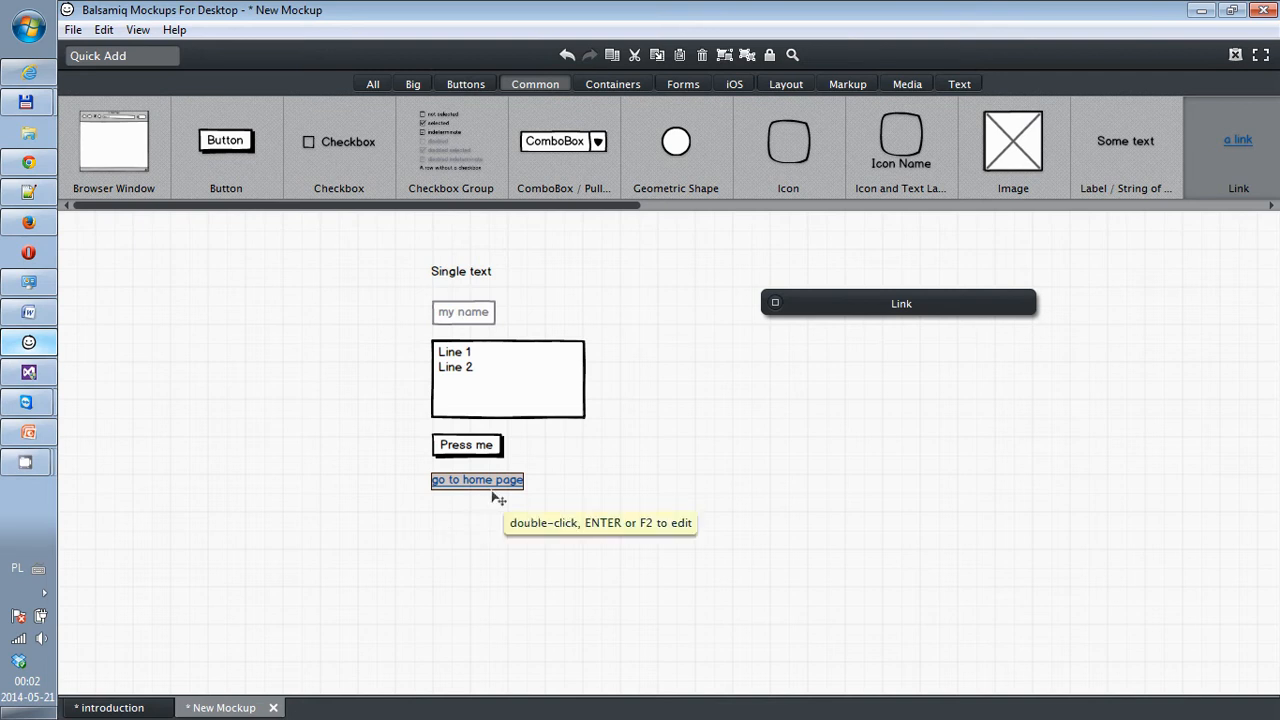
pyautogui.click(477, 531)
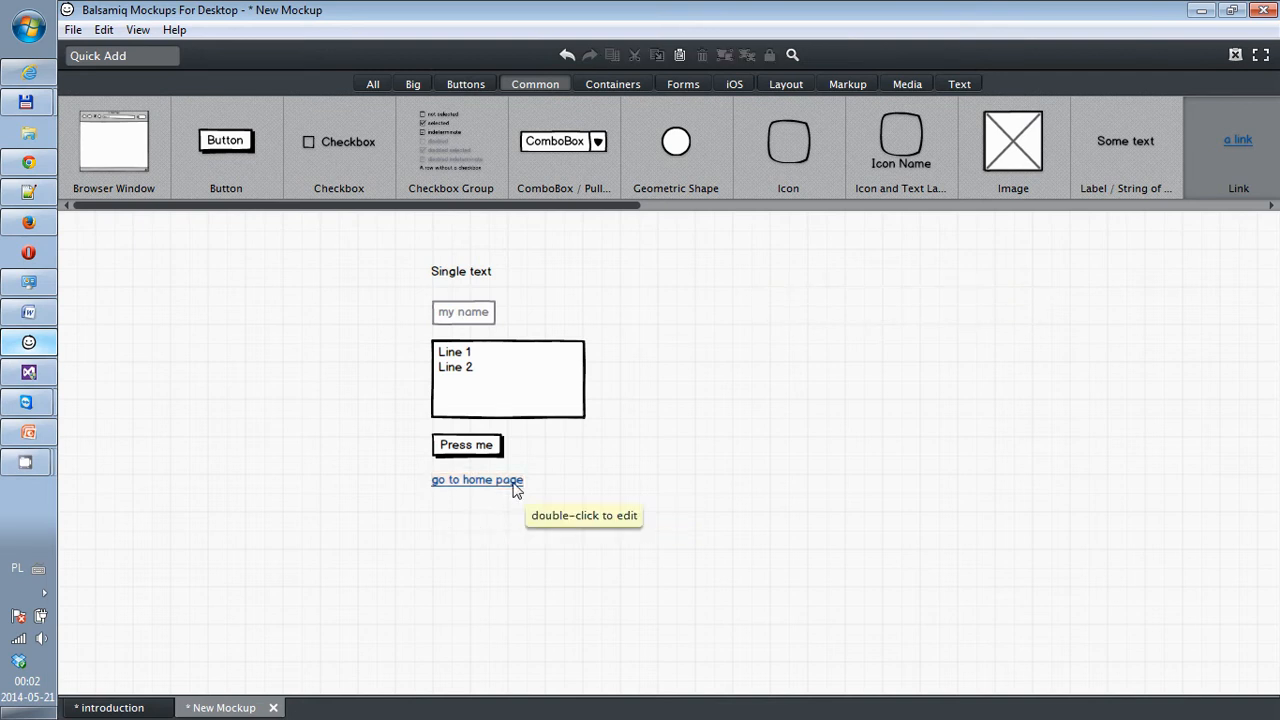
pyautogui.click(514, 486)
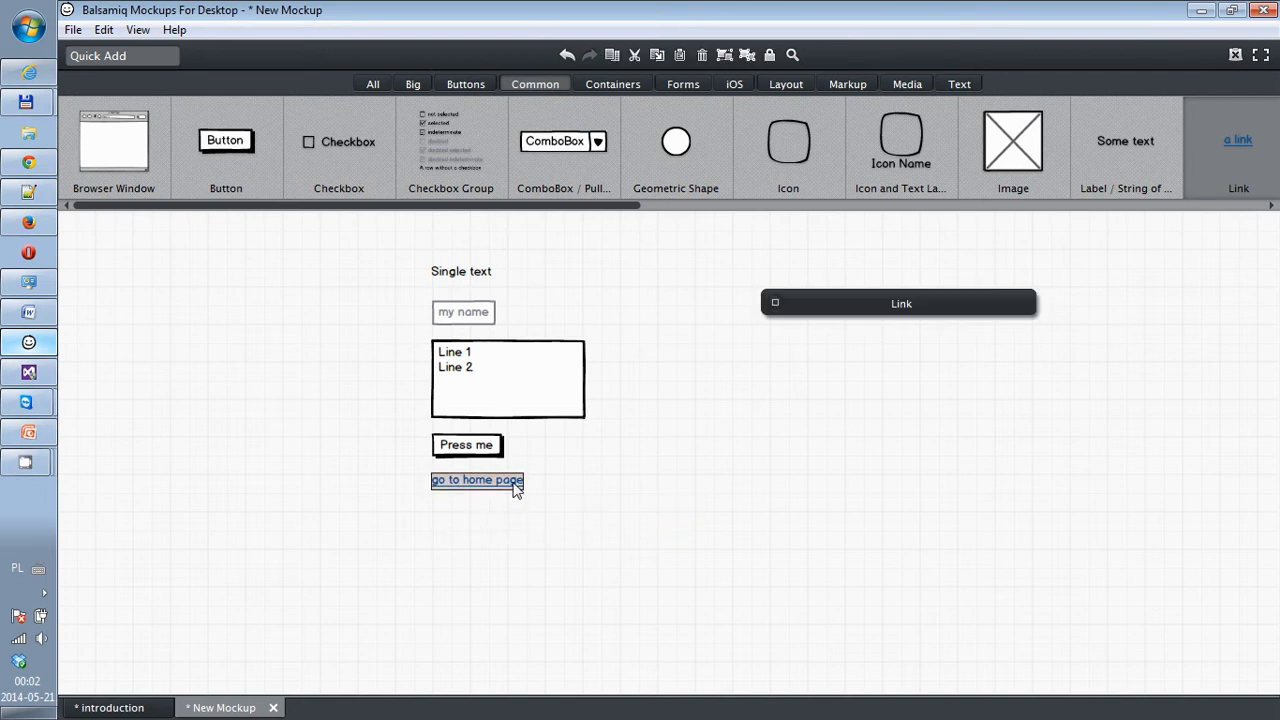
pyautogui.click(774, 303)
pyautogui.click(991, 391)
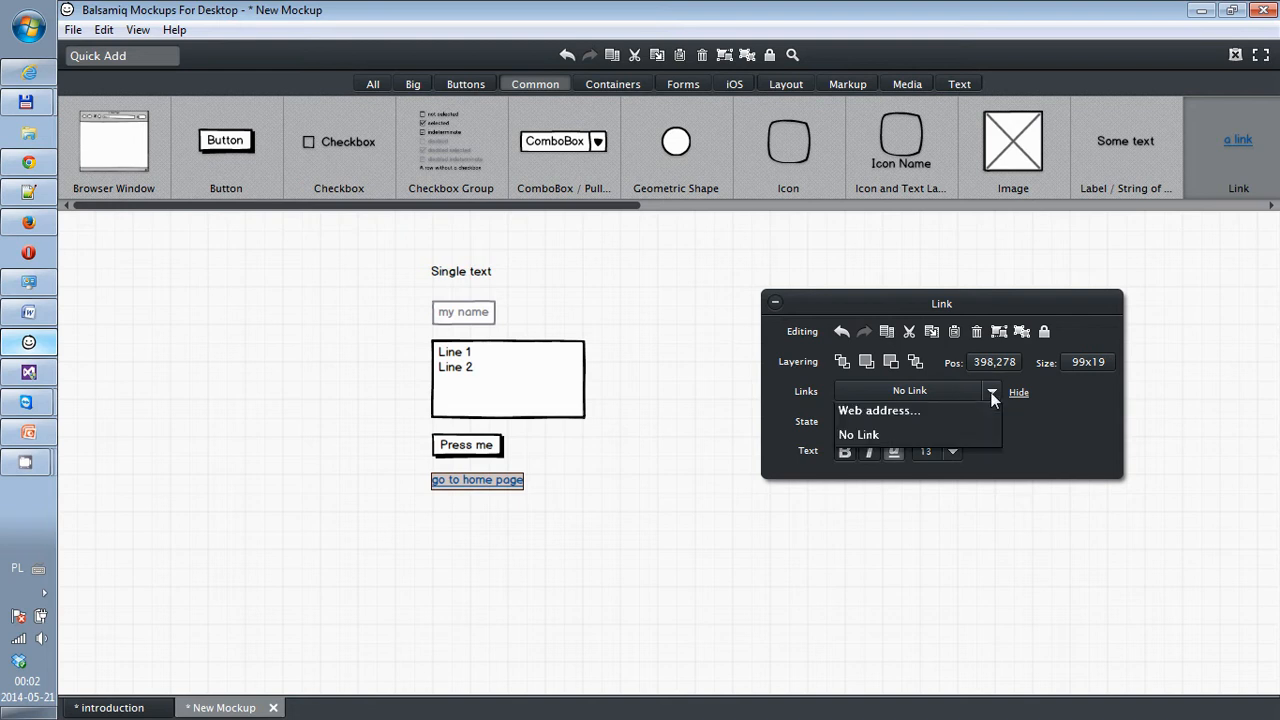
pyautogui.click(922, 415)
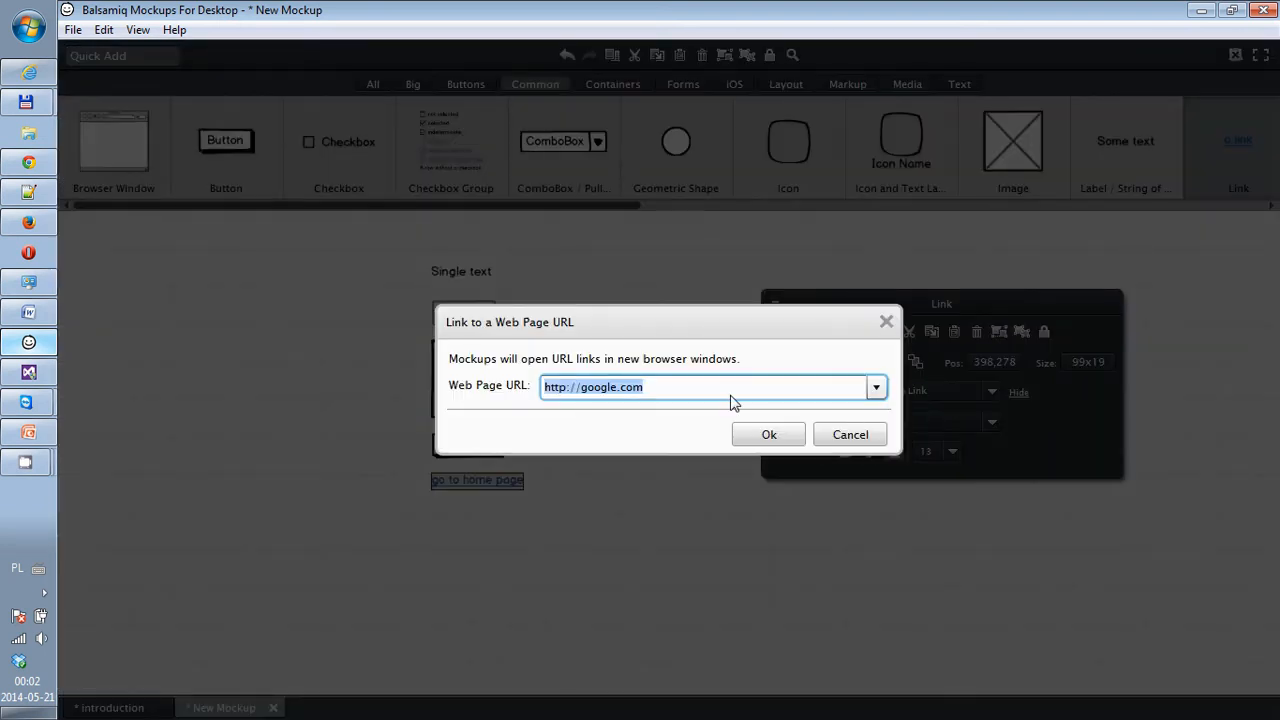
pyautogui.click(783, 429)
pyautogui.click(783, 434)
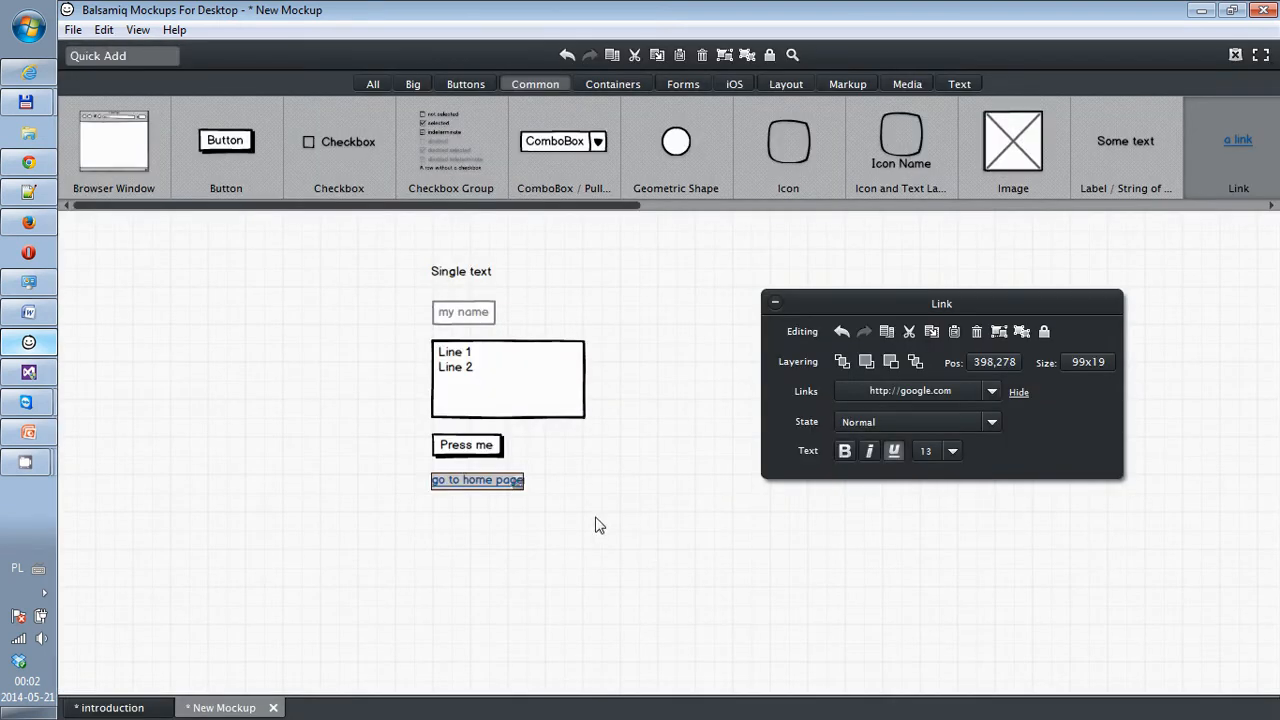
# Test the "go to home page" link by opening its web page in the browser, and return to the mockup.
pyautogui.click(524, 493)
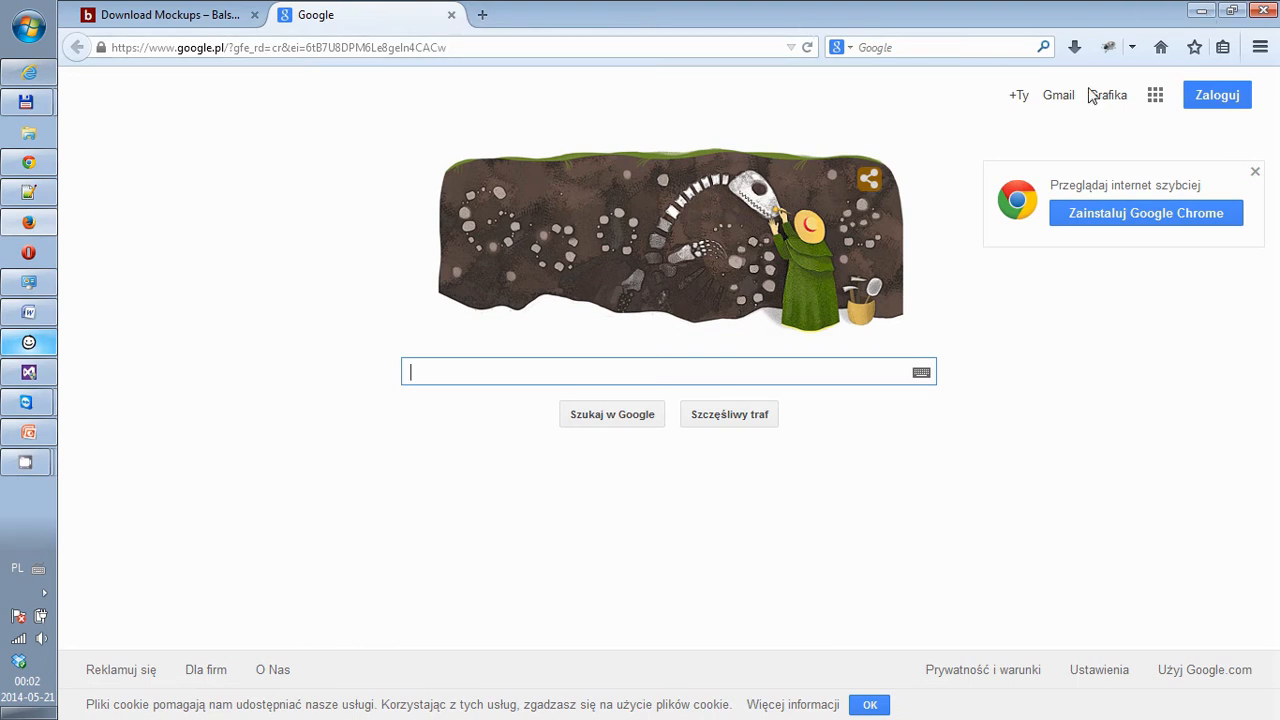
pyautogui.click(1208, 10)
pyautogui.click(677, 354)
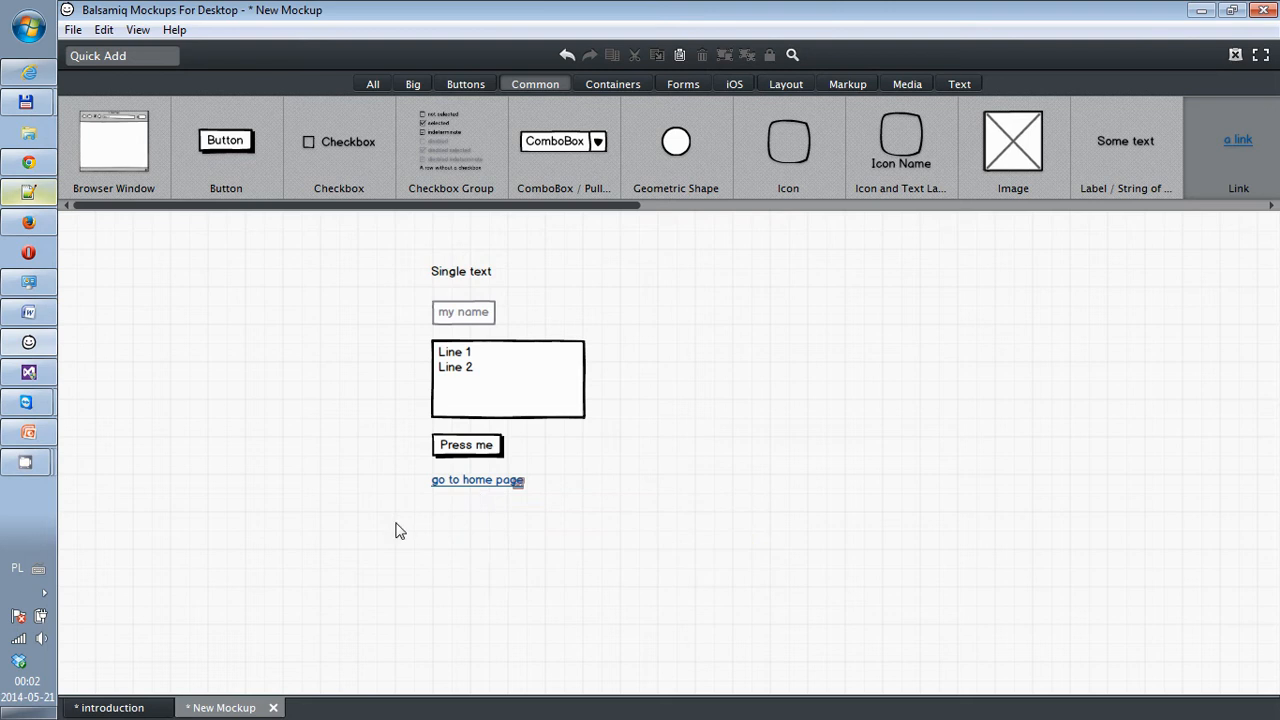
pyautogui.click(480, 454)
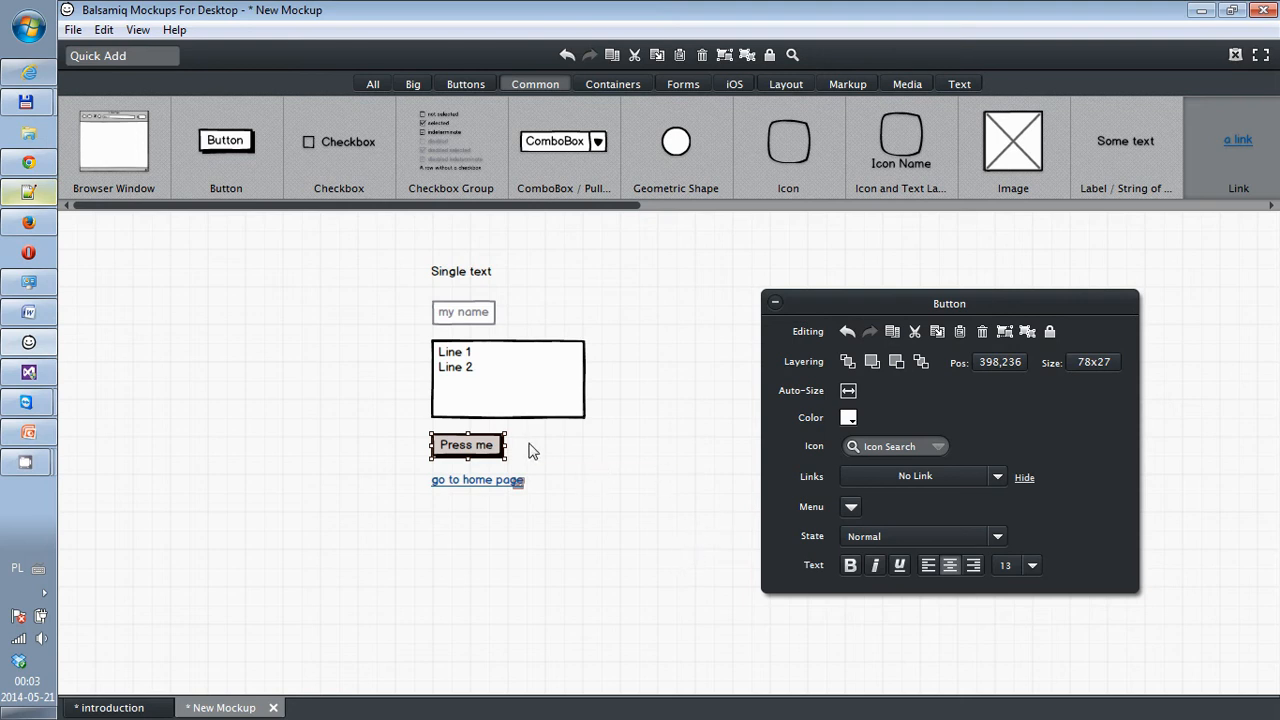
pyautogui.click(610, 463)
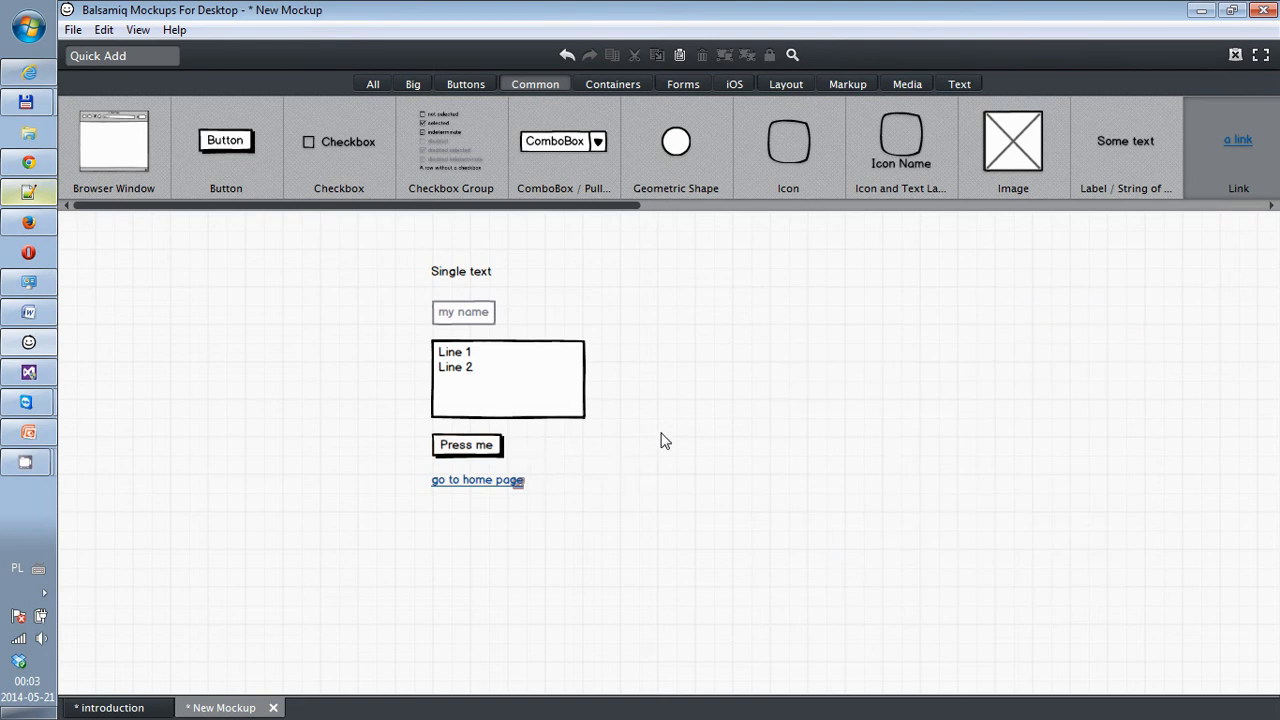
# Add a combo box at about 627,53 with the heading "ComboBox" and the entries "item 1", "item 2" and "item 3" on separate lines.
pyautogui.moveTo(575, 150); pyautogui.dragTo(611, 323)
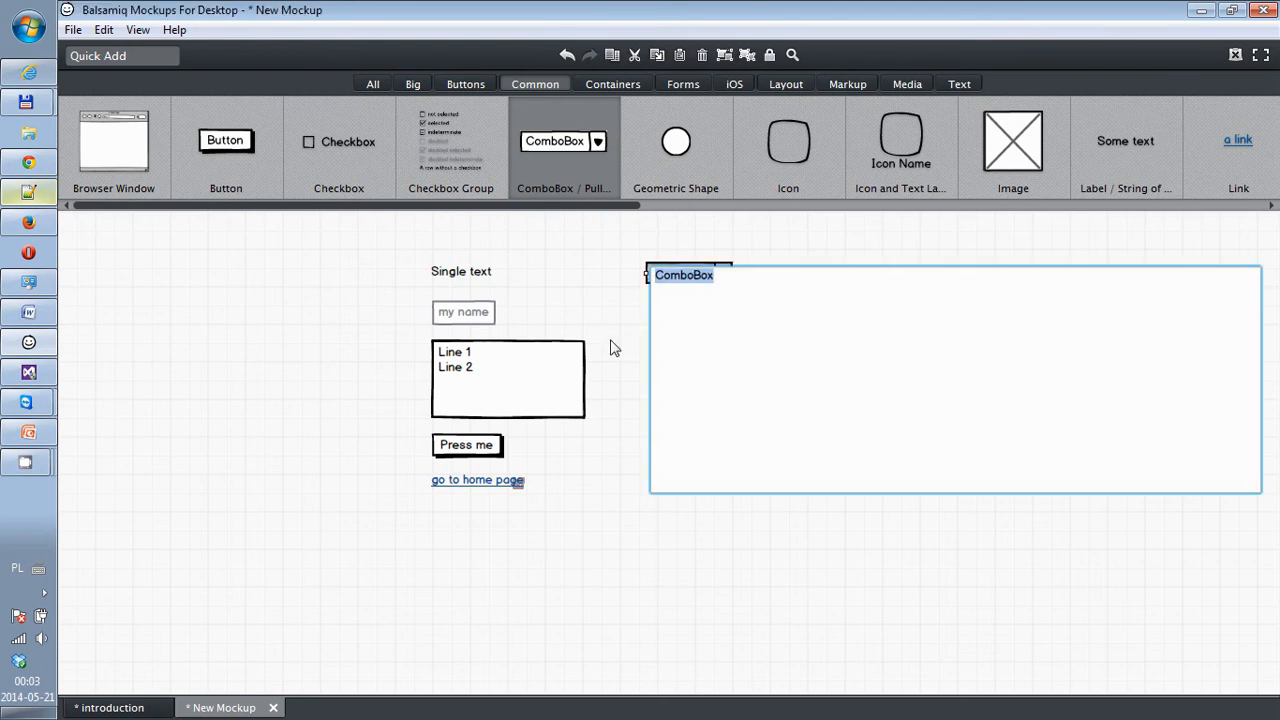
pyautogui.click(737, 275)
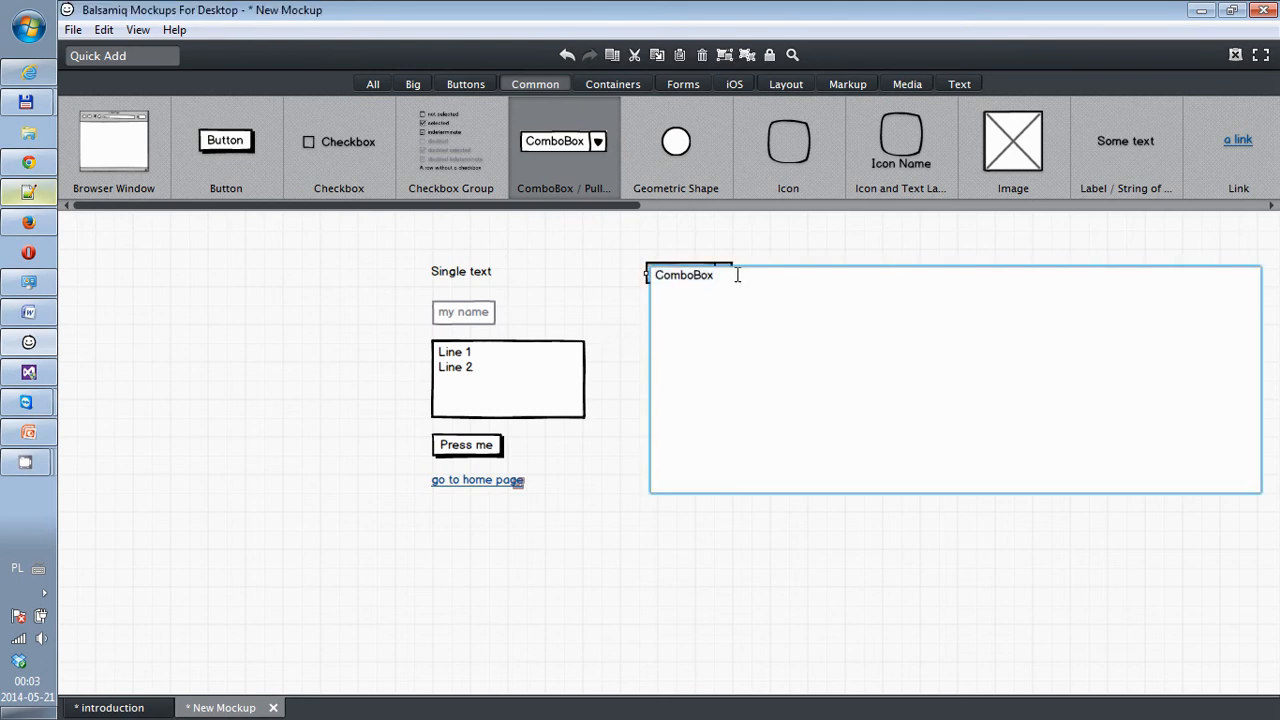
pyautogui.write('item 1 ')
pyautogui.write('item')
pyautogui.press('BackSpace')
pyautogui.write('m2')
pyautogui.press('BackSpace')
pyautogui.write('2')
pyautogui.press('Return')
pyautogui.write('item 3')
pyautogui.press('Return')
pyautogui.click(753, 242)
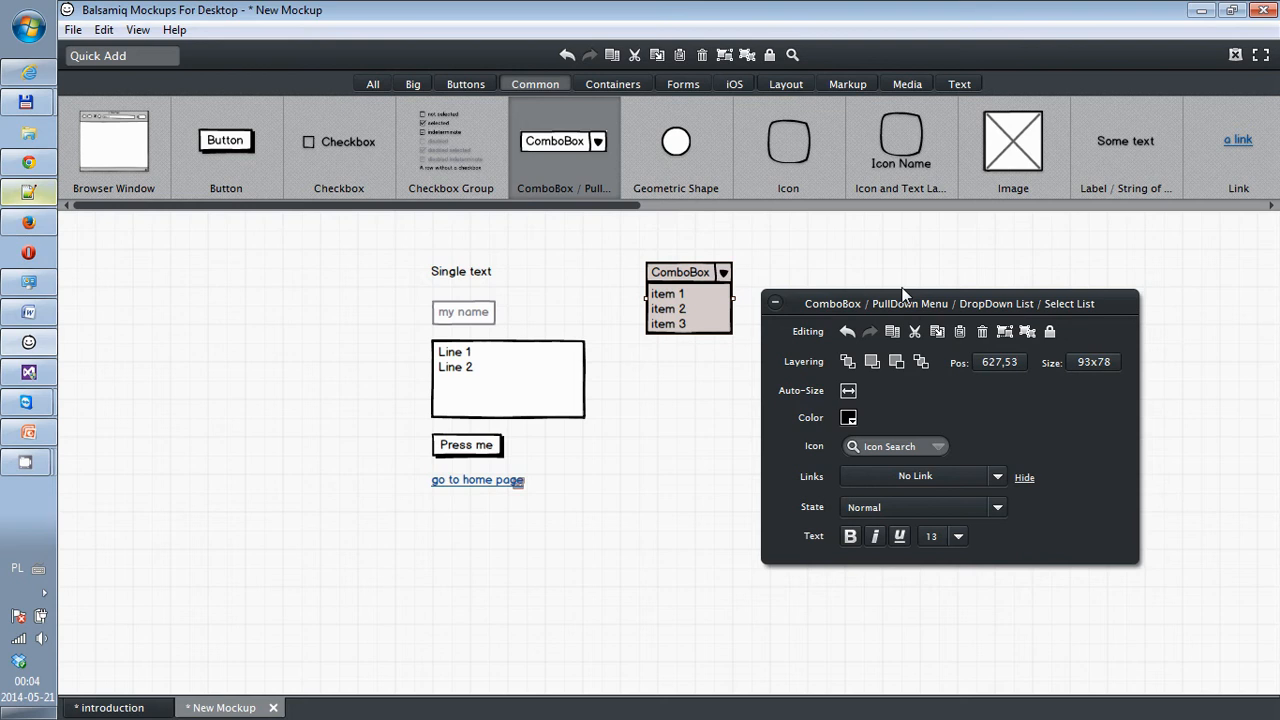
# Try the Disabled and Closed states on the combo box and set its final state to Disabled and Closed.
pyautogui.click(1004, 511)
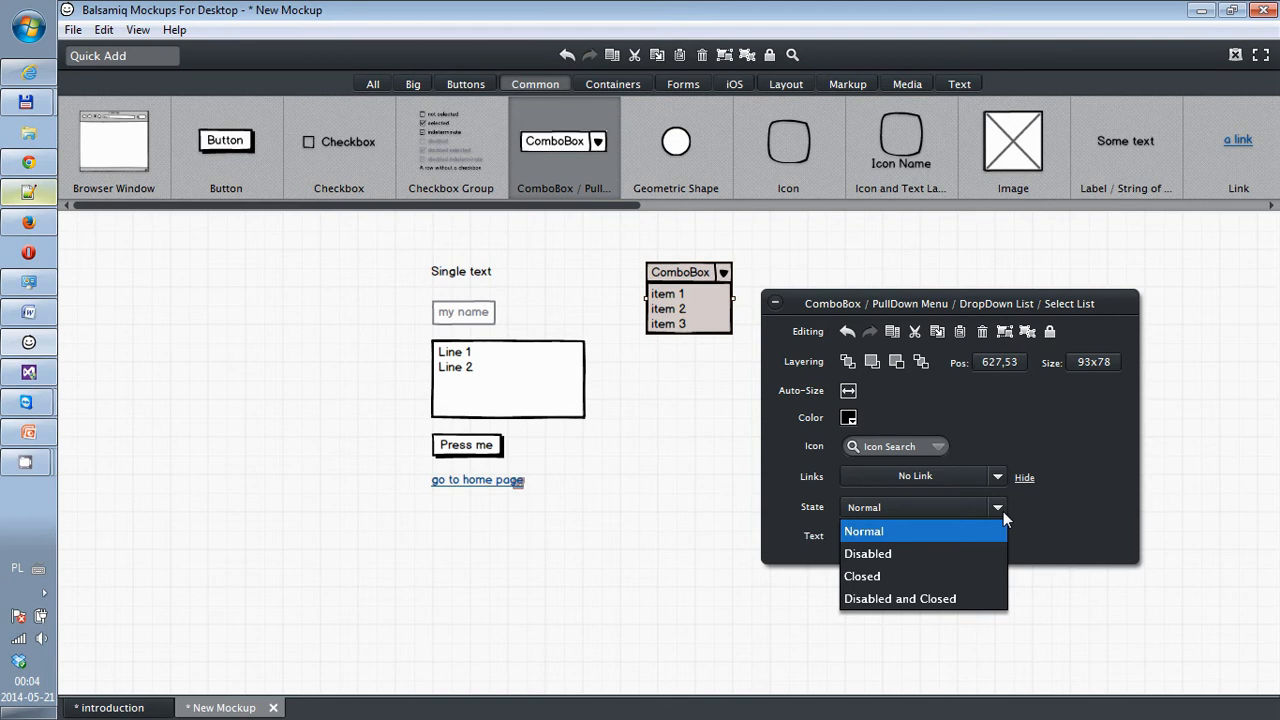
pyautogui.click(895, 552)
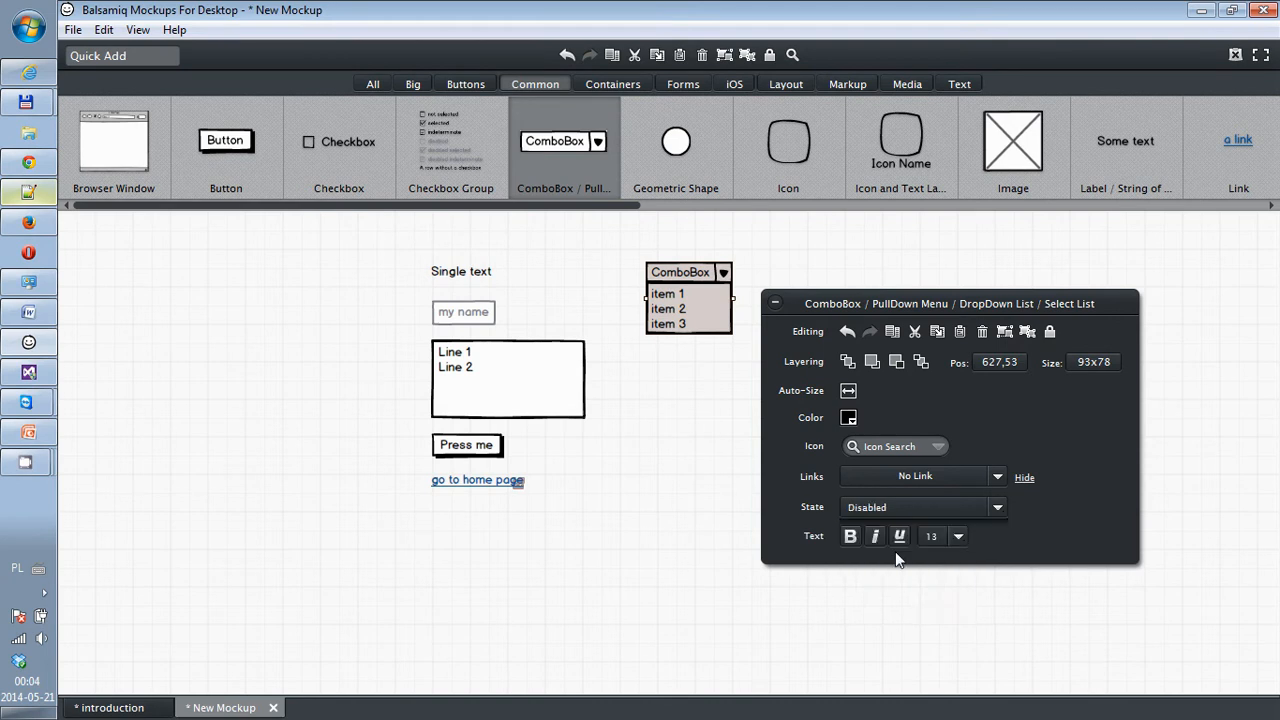
pyautogui.click(998, 508)
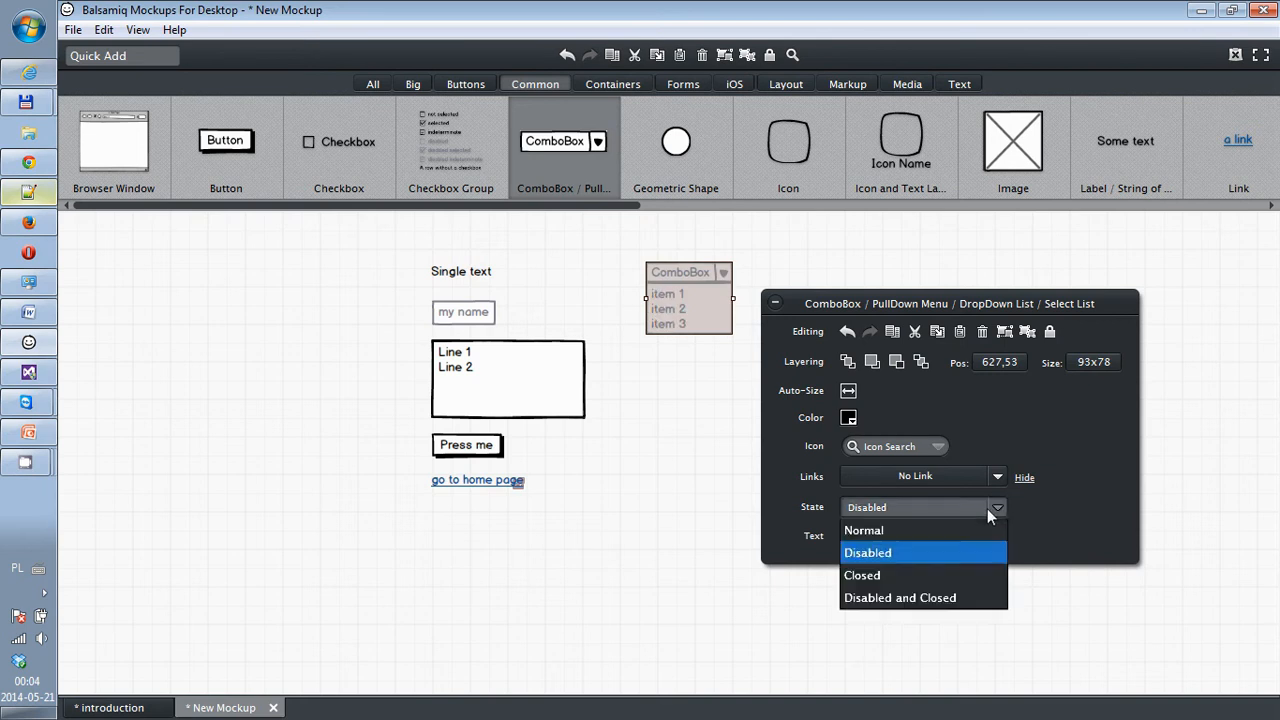
pyautogui.click(915, 577)
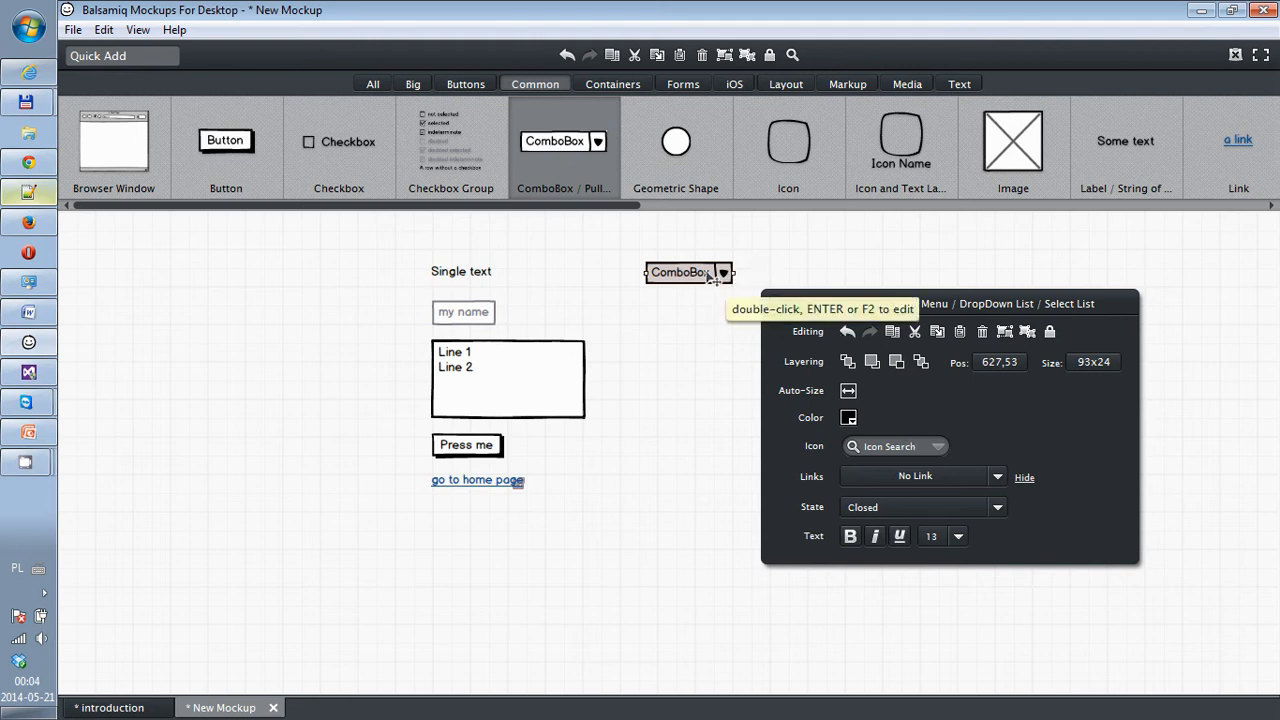
pyautogui.click(995, 507)
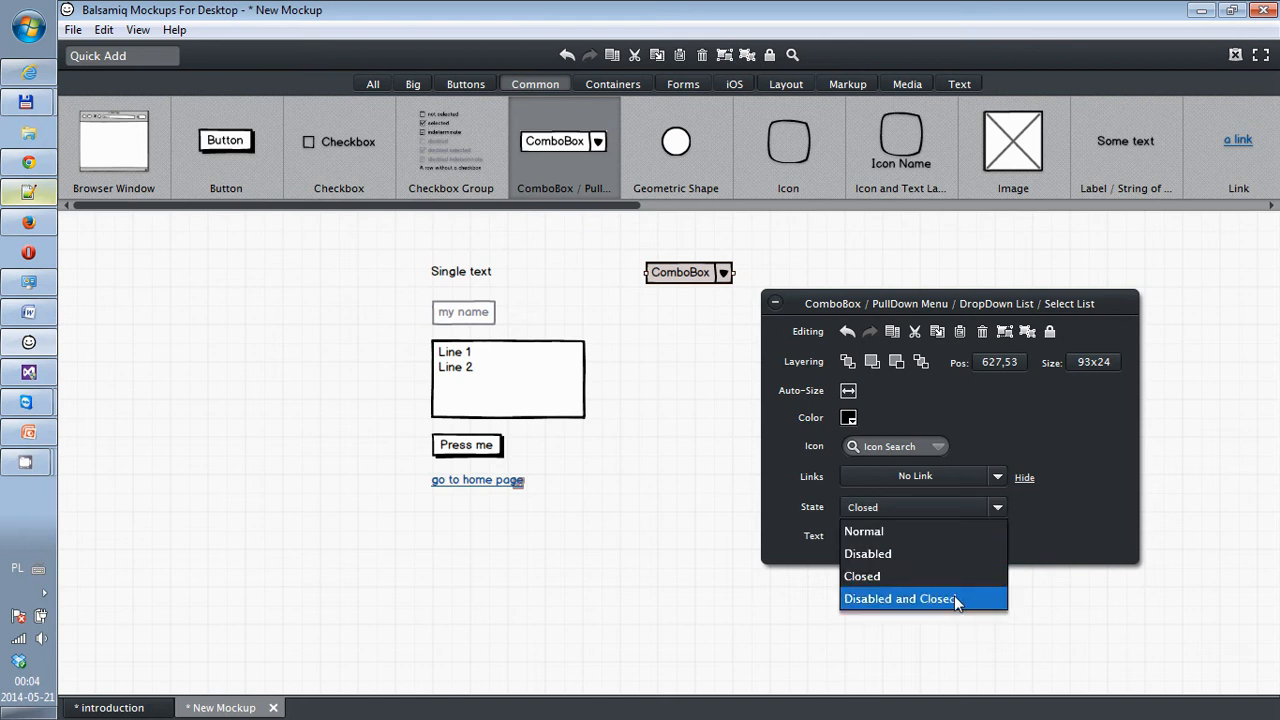
pyautogui.click(955, 598)
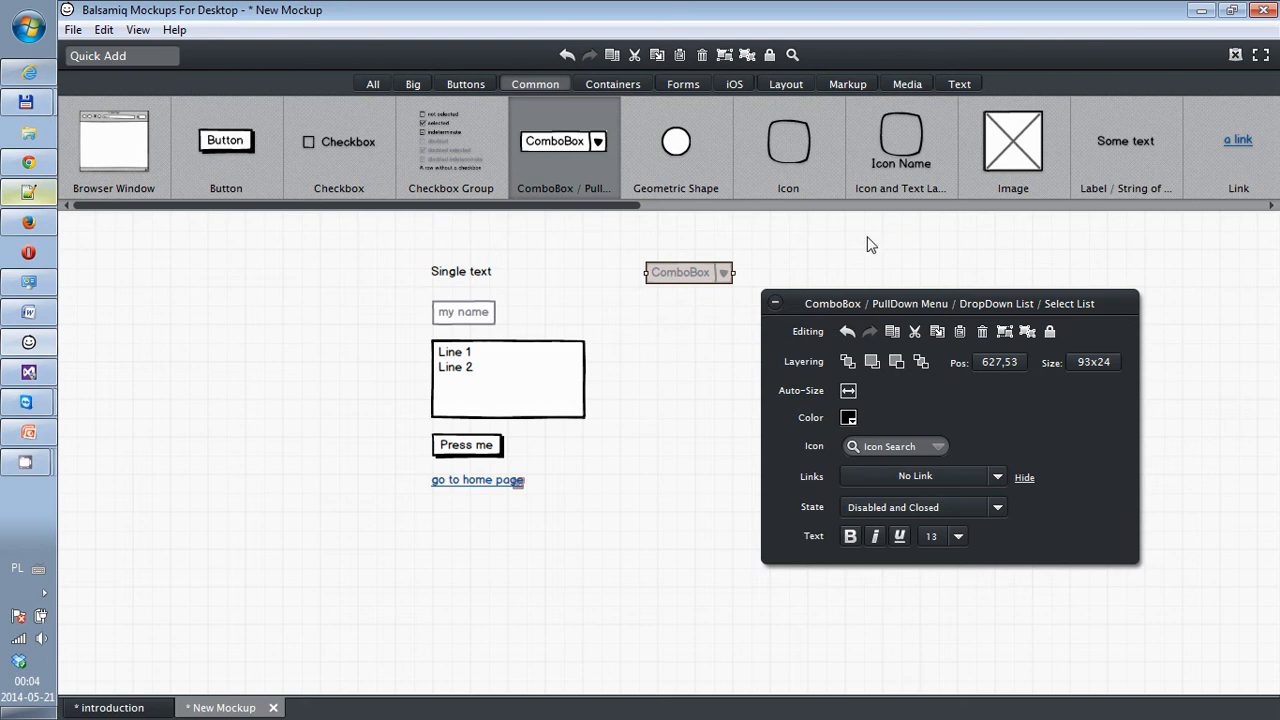
pyautogui.click(930, 244)
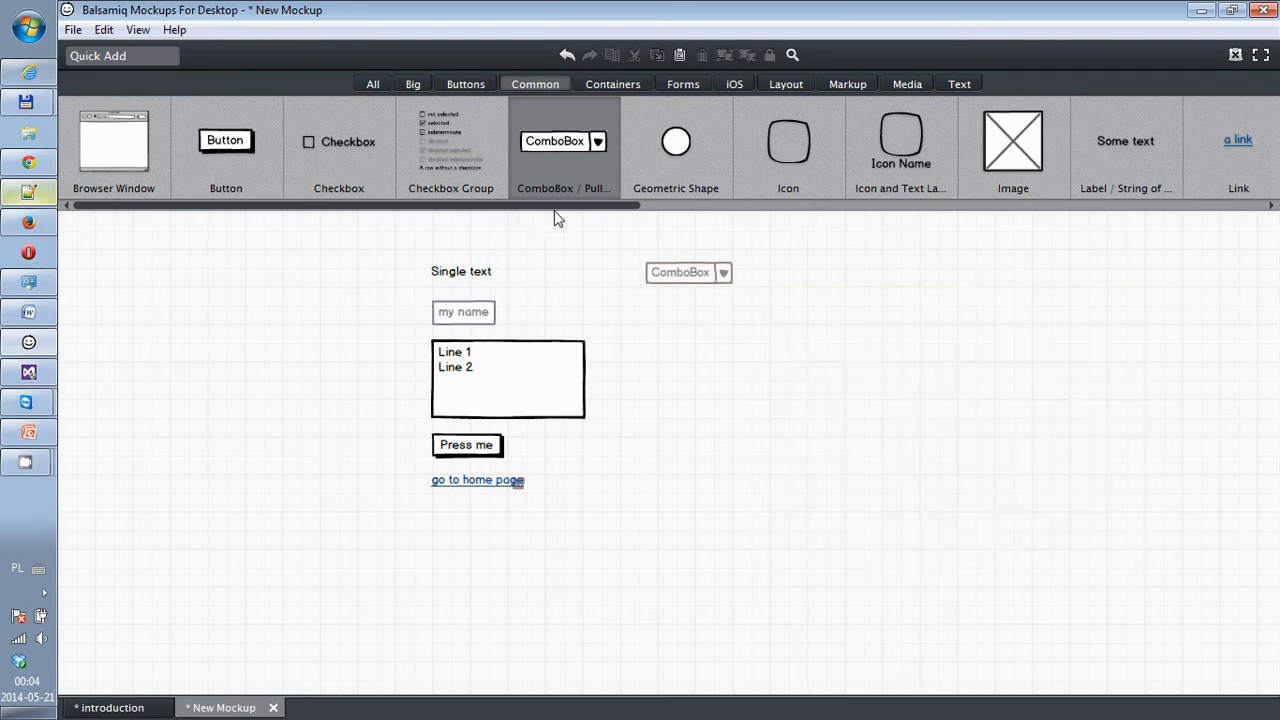
# Add a radio button below the combo box at about 630,100 and label it "Agree?".
pyautogui.click(862, 206)
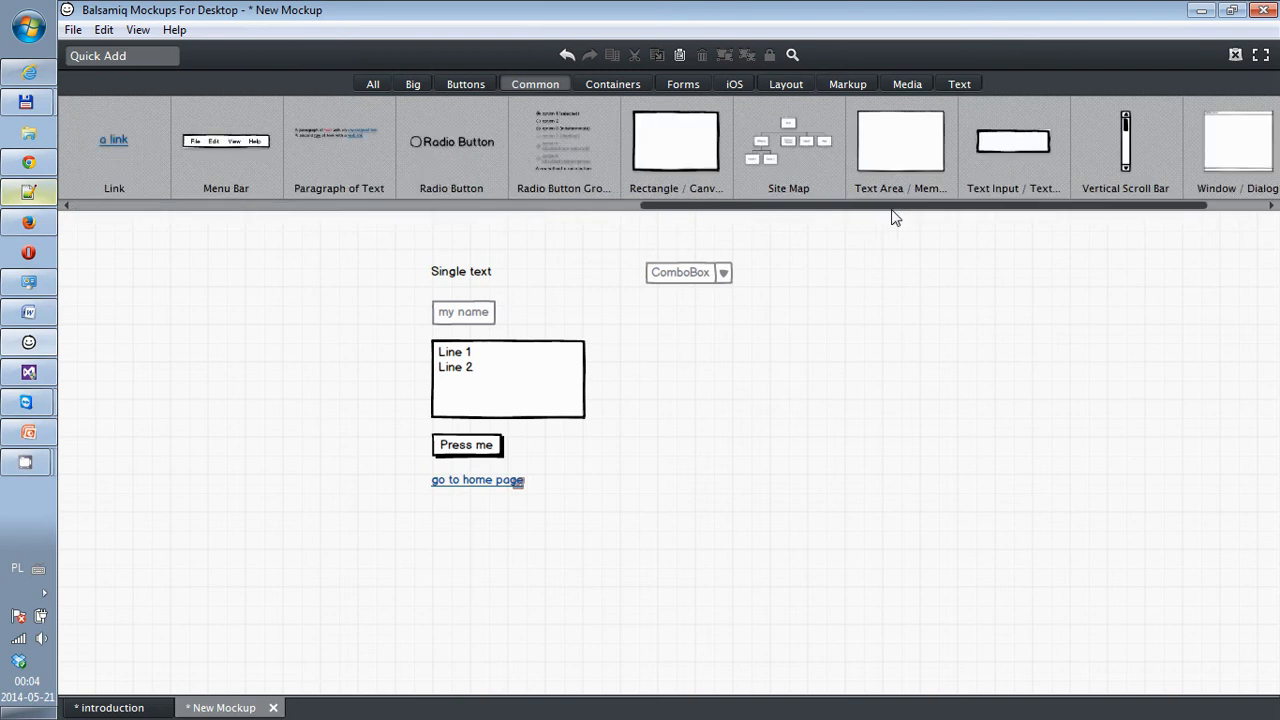
pyautogui.moveTo(466, 156); pyautogui.dragTo(697, 340)
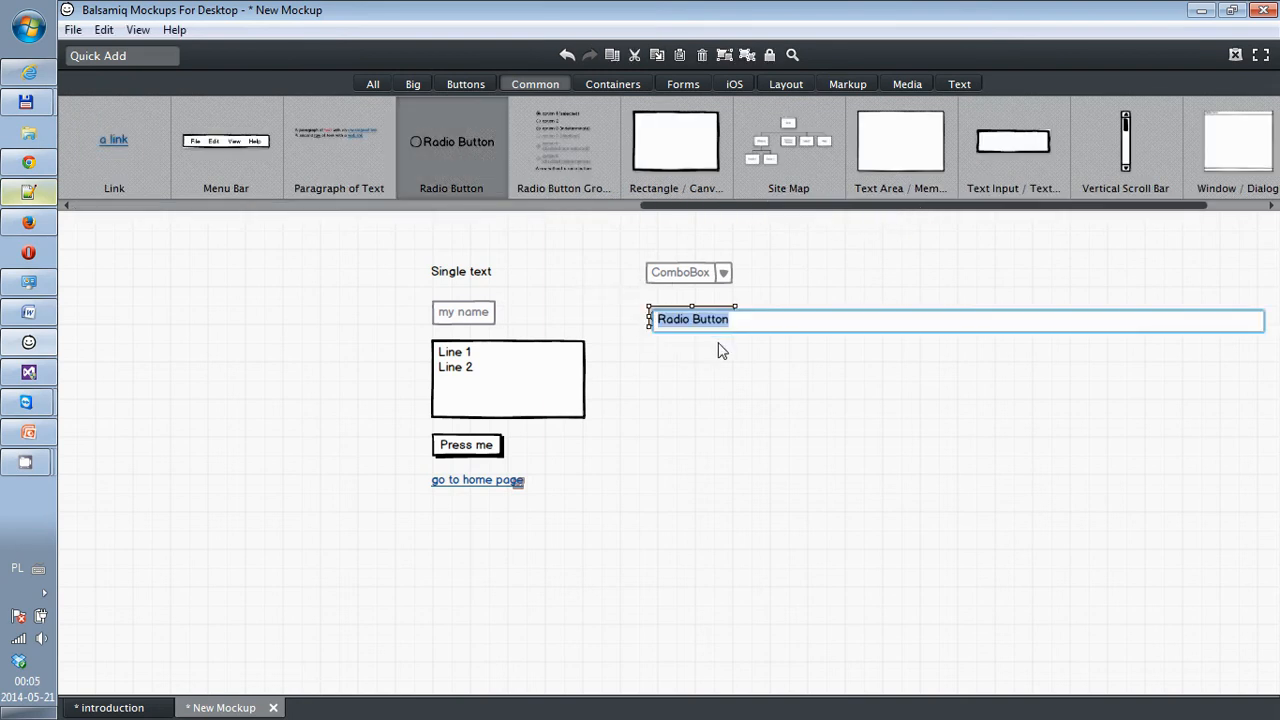
pyautogui.press('Return')
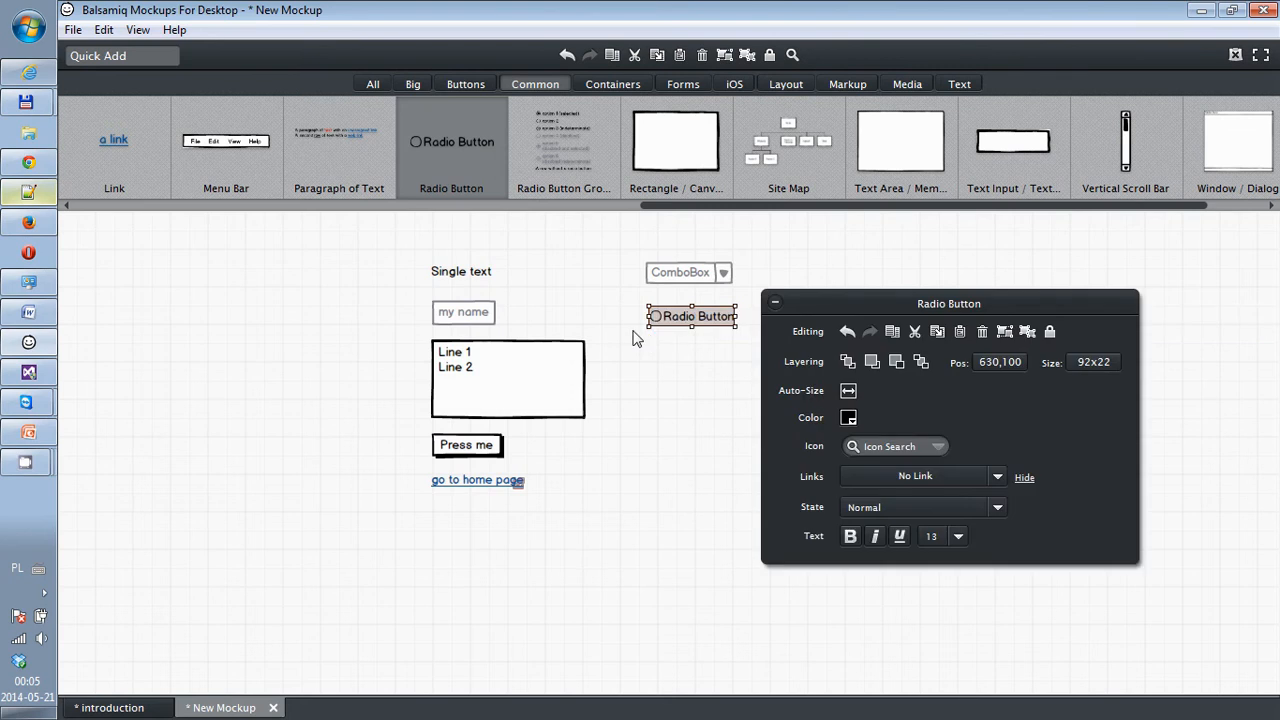
pyautogui.doubleClick(703, 325)
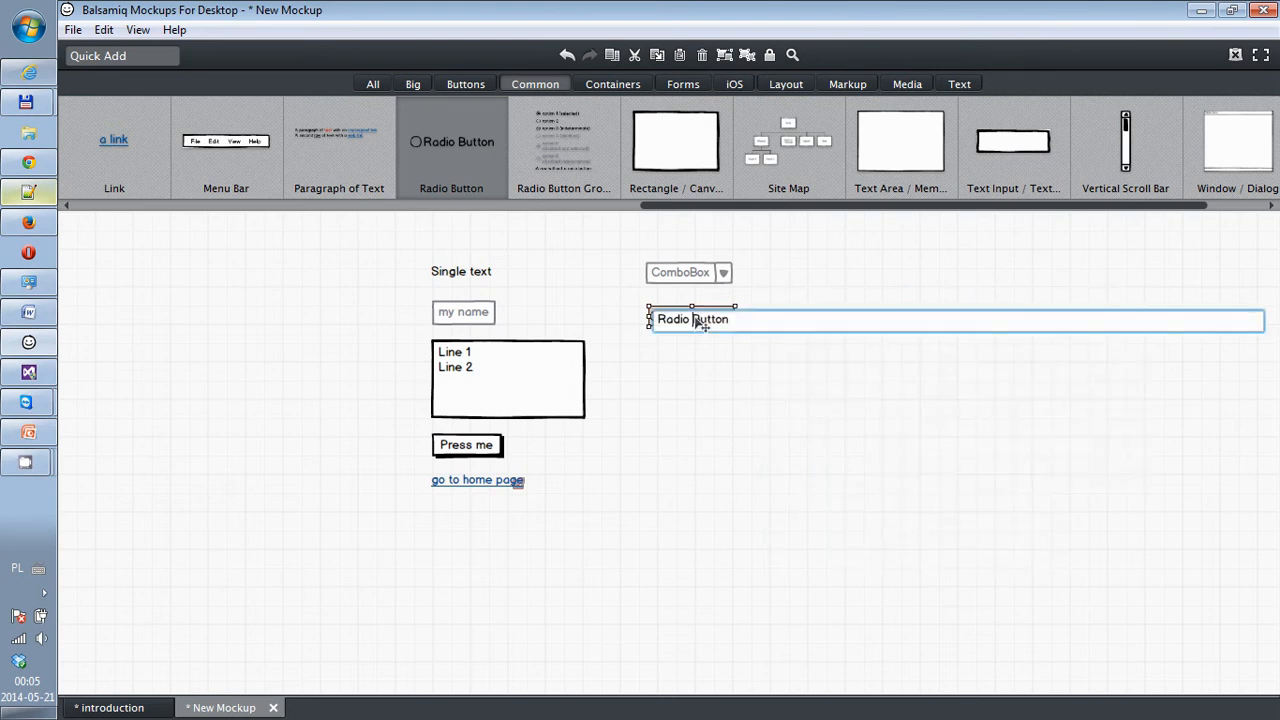
pyautogui.moveTo(655, 320); pyautogui.dragTo(742, 321)
pyautogui.write('Agree?')
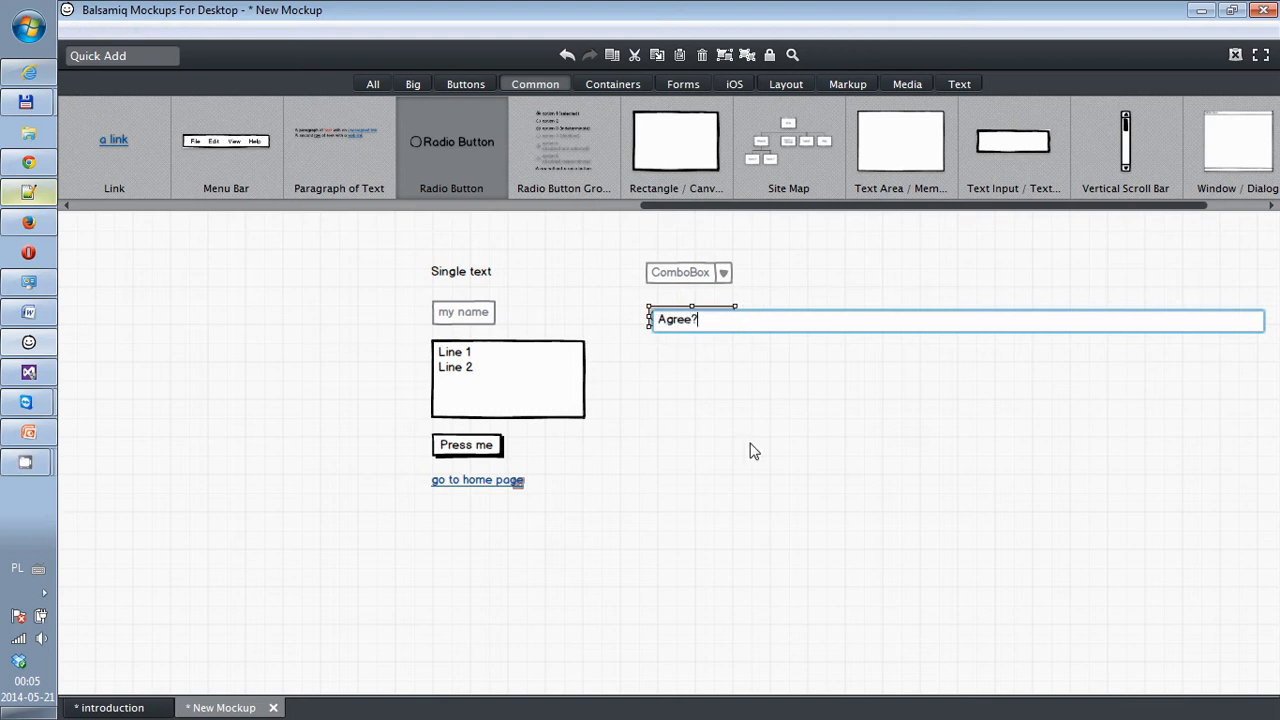
pyautogui.press('Return')
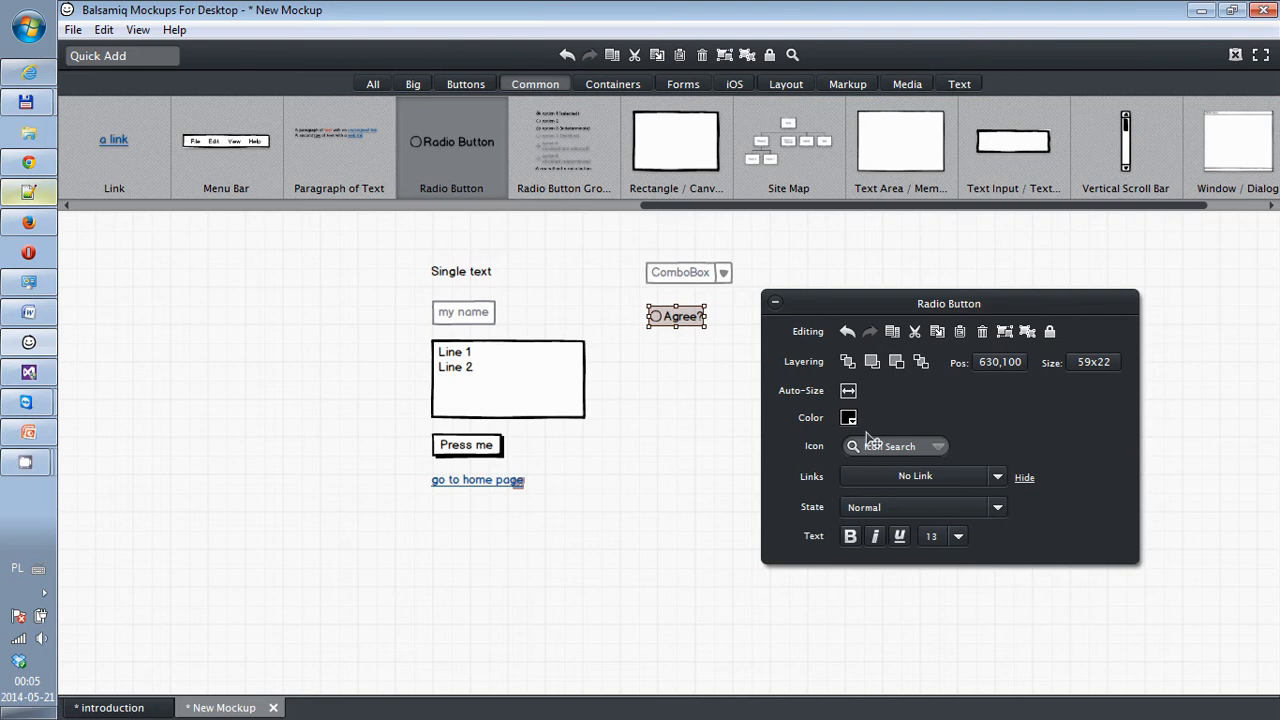
# Try the Selected and Disabled states on the "Agree?" radio button and return it to Normal.
pyautogui.click(997, 508)
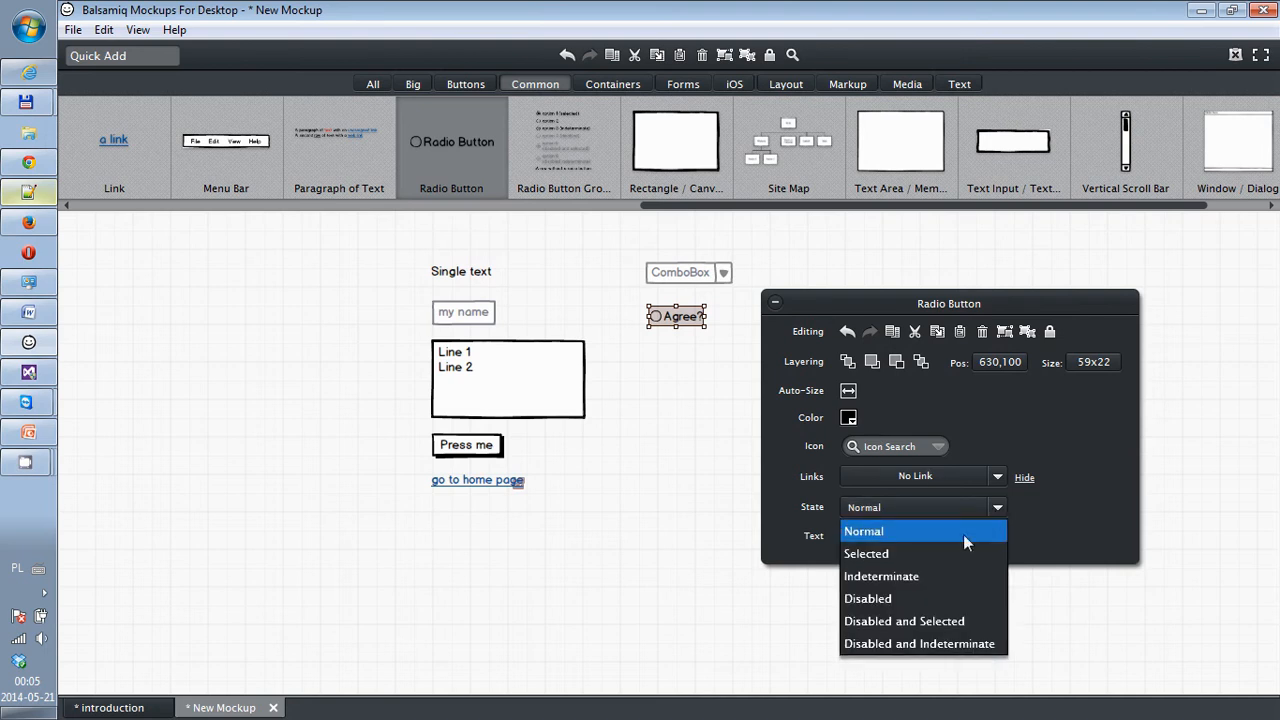
pyautogui.click(931, 553)
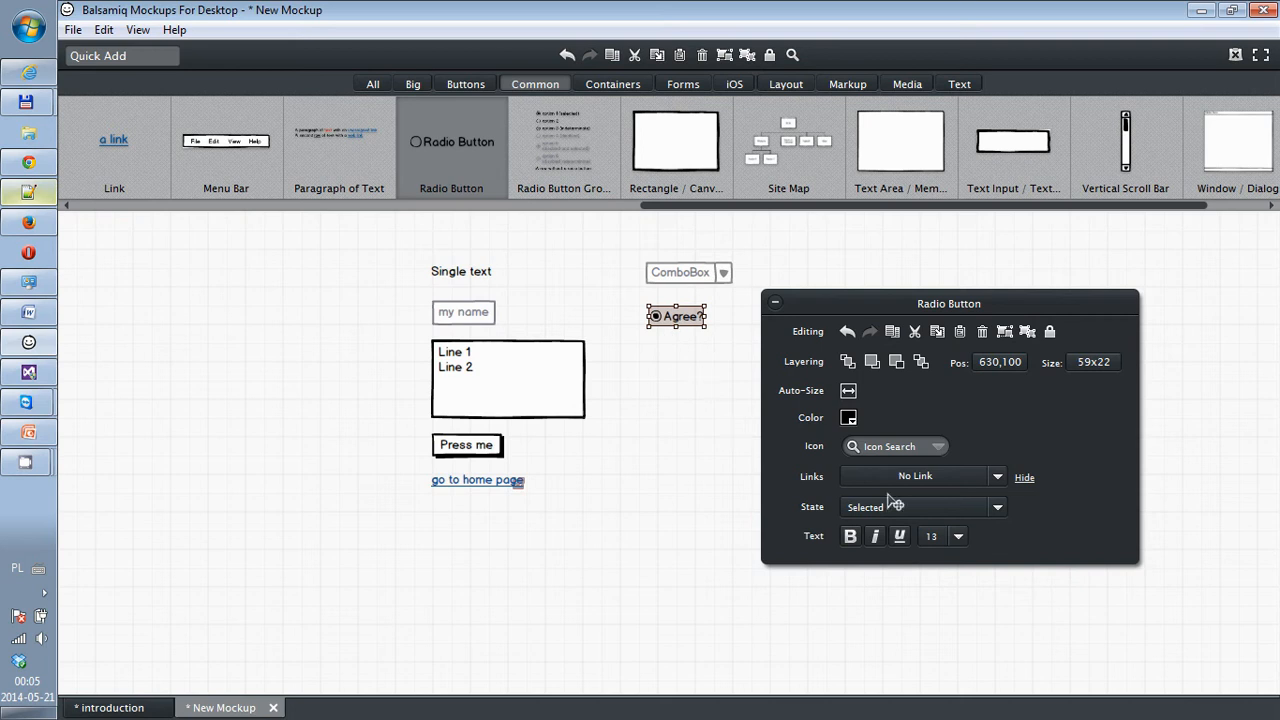
pyautogui.click(997, 507)
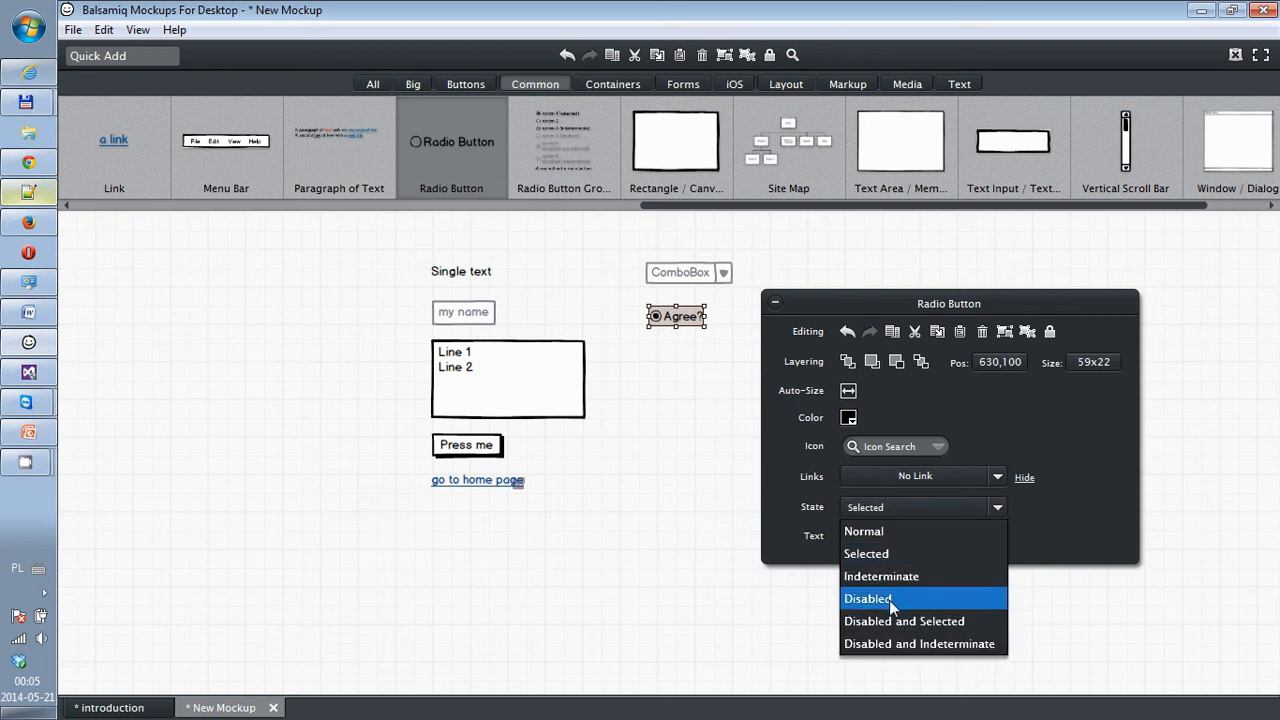
pyautogui.click(889, 599)
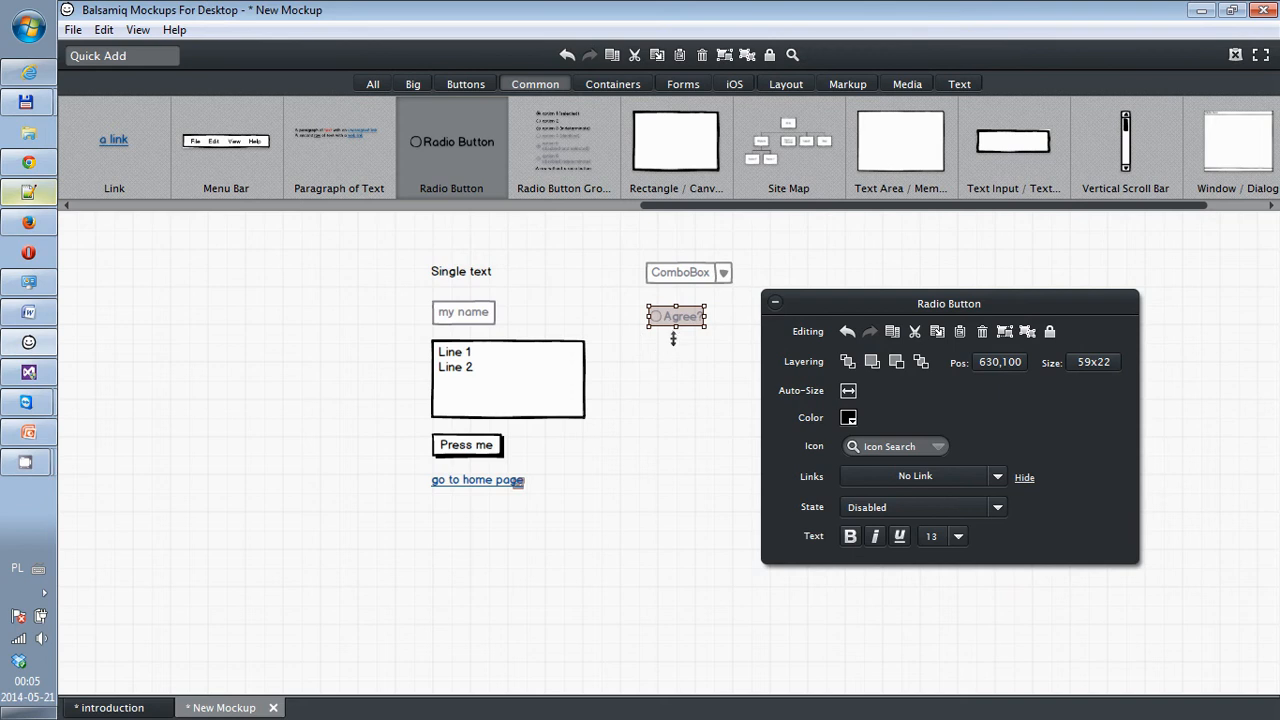
pyautogui.click(995, 509)
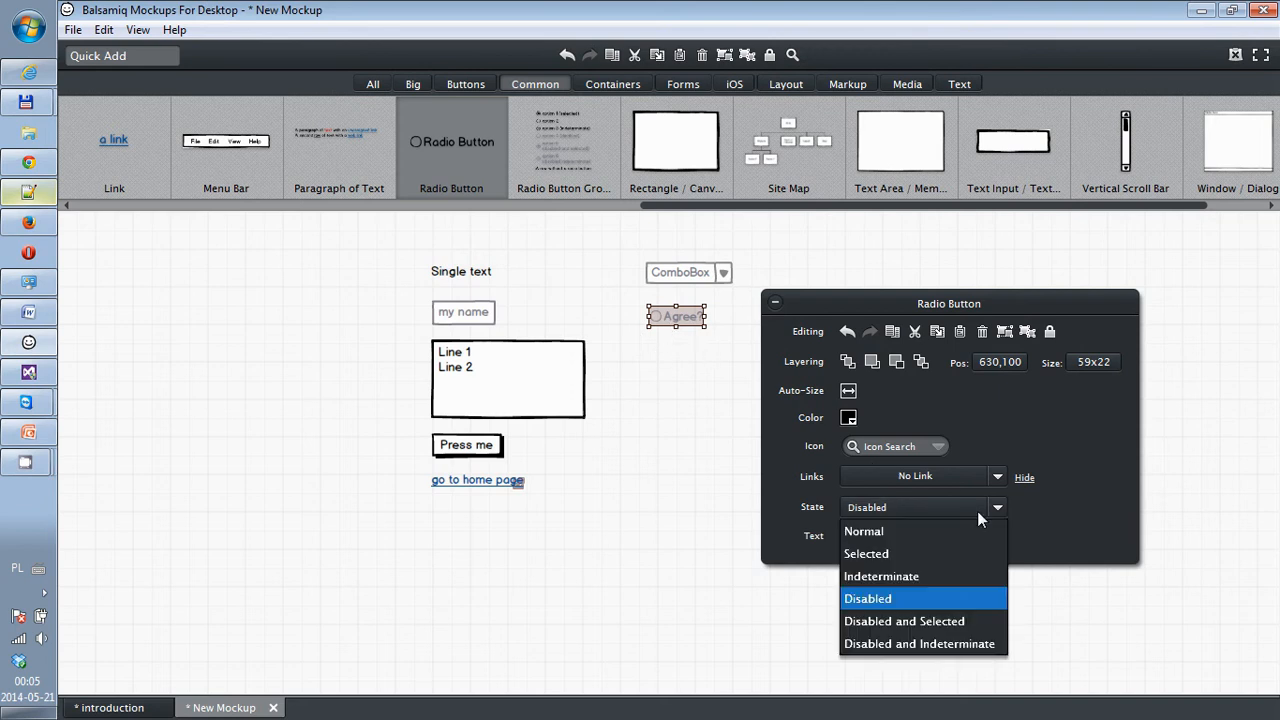
pyautogui.click(915, 533)
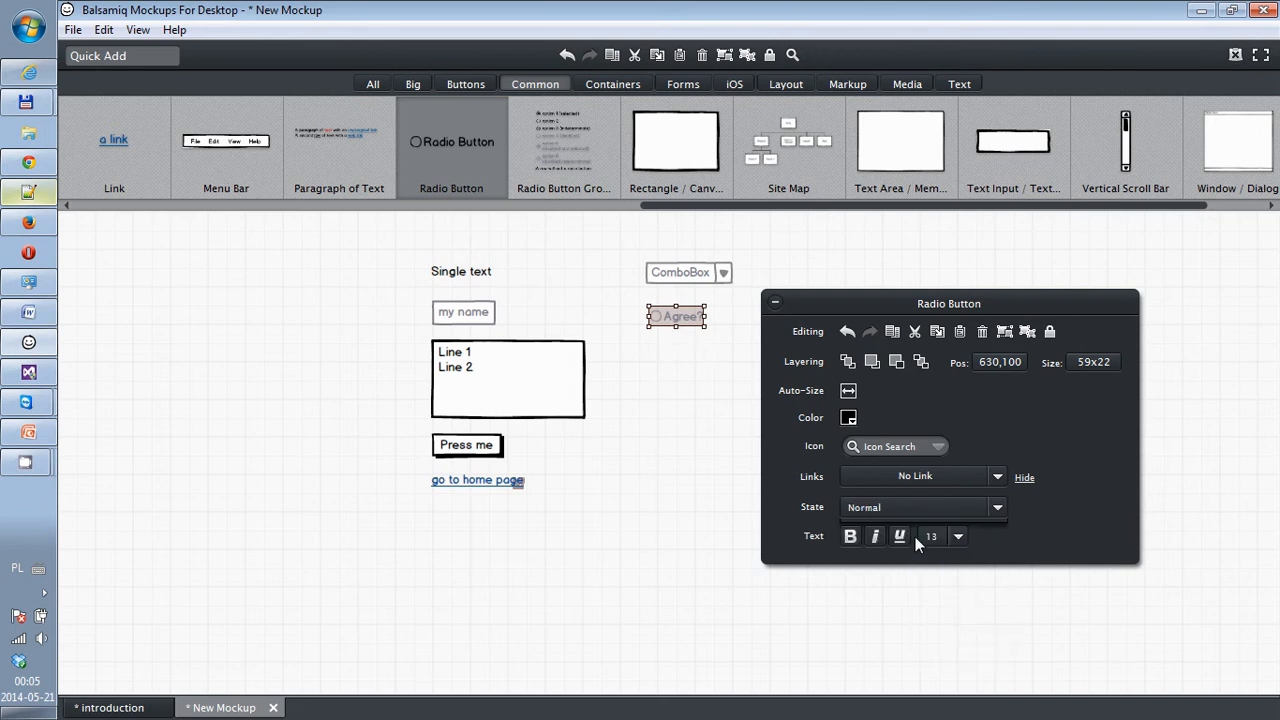
pyautogui.click(664, 342)
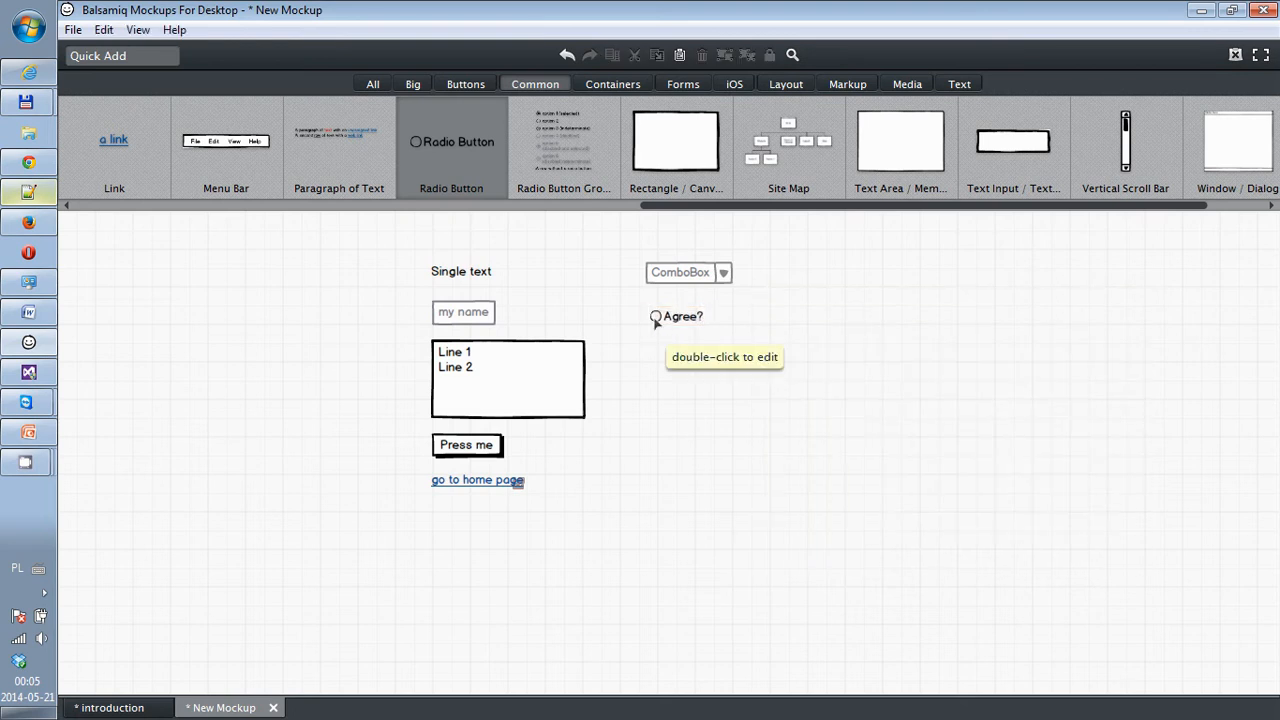
# Try the Indeterminate, Disabled, and Disabled and Selected states on the "Agree?" radio button.
pyautogui.click(679, 318)
pyautogui.click(679, 318)
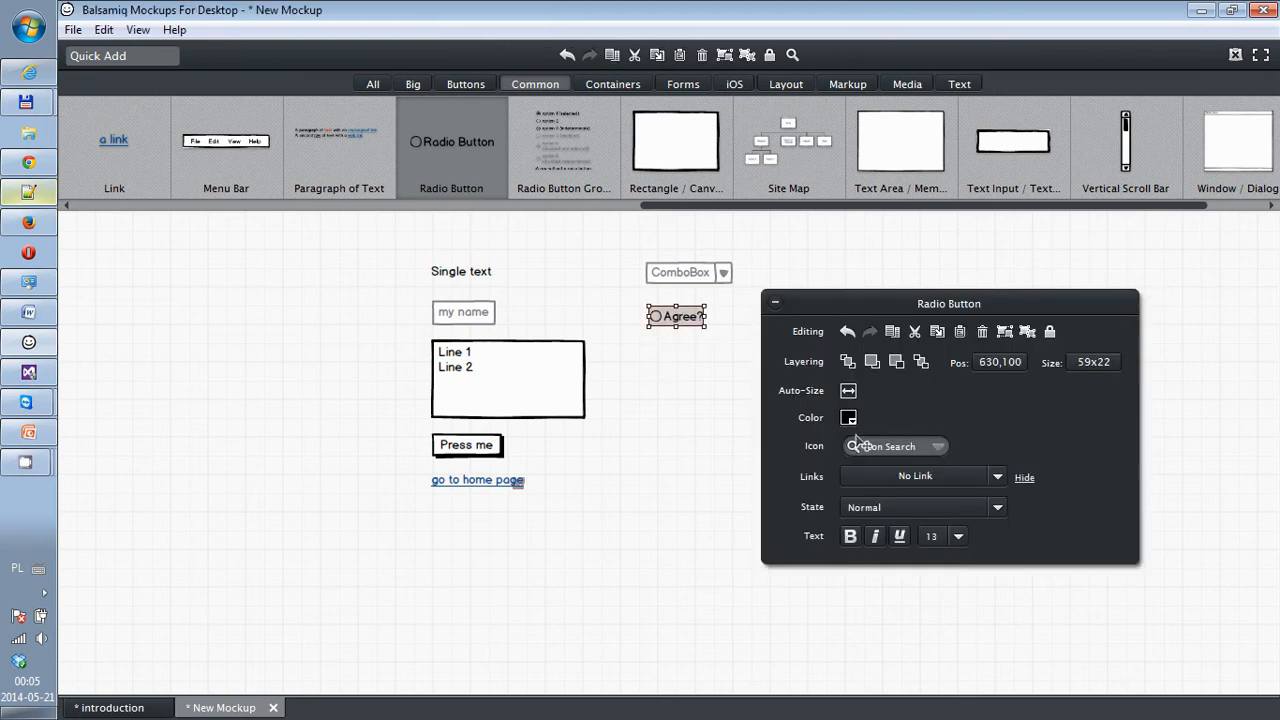
pyautogui.click(997, 508)
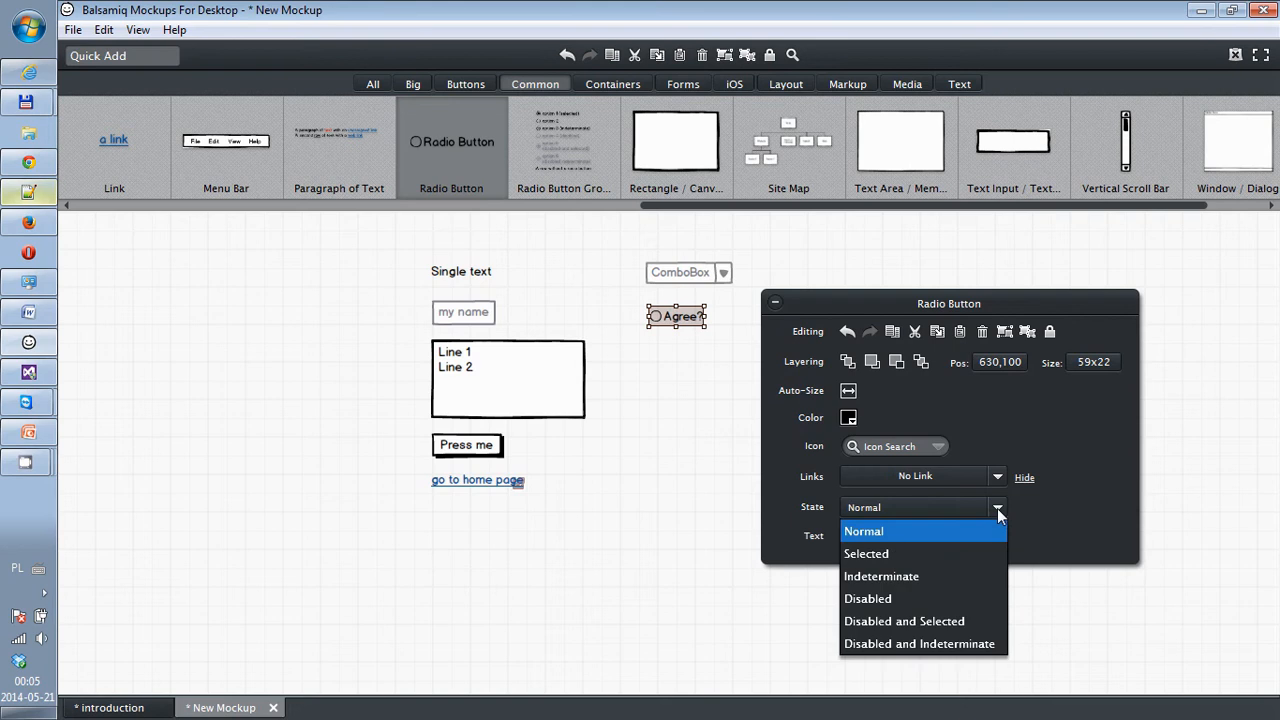
pyautogui.click(952, 576)
pyautogui.click(656, 395)
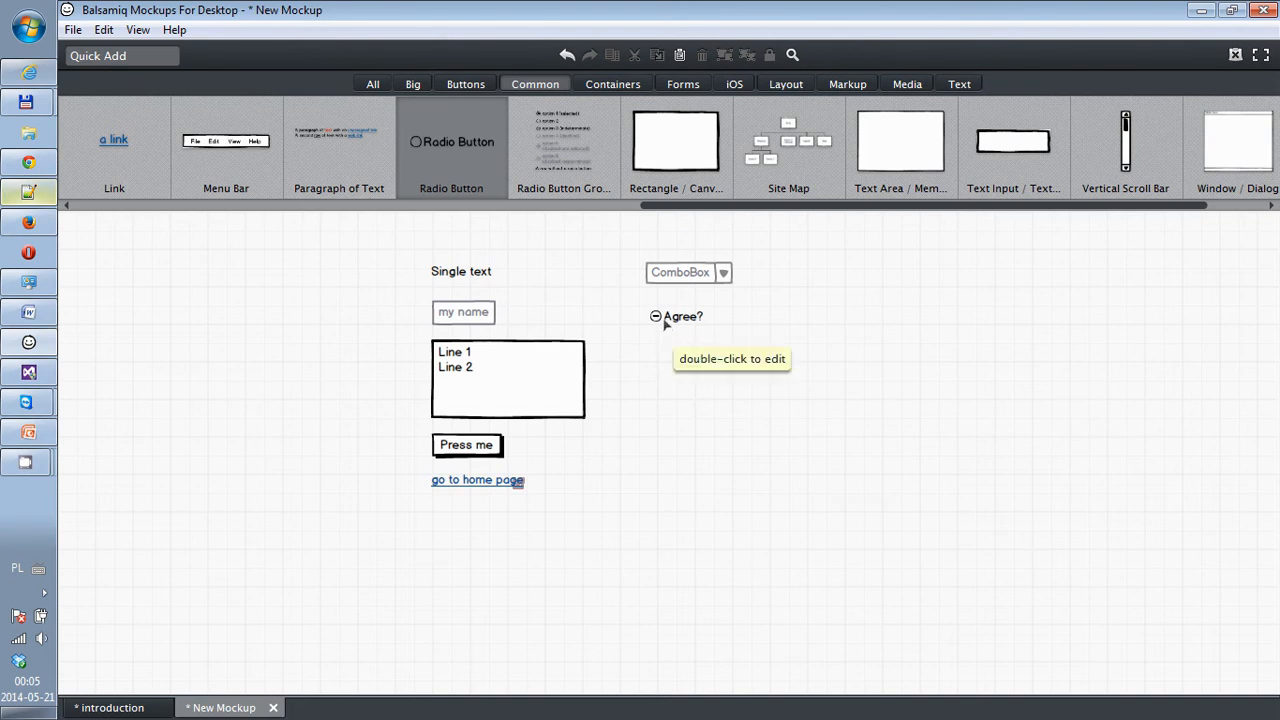
pyautogui.click(664, 323)
pyautogui.click(997, 508)
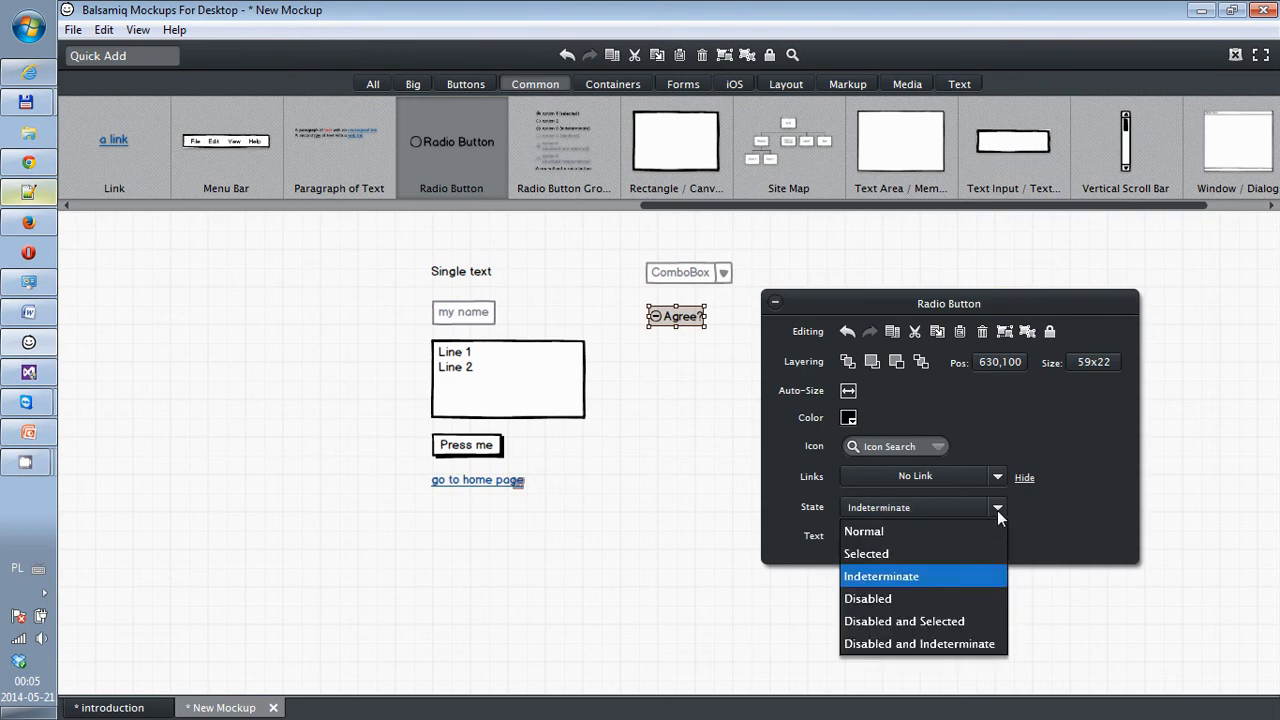
pyautogui.click(922, 598)
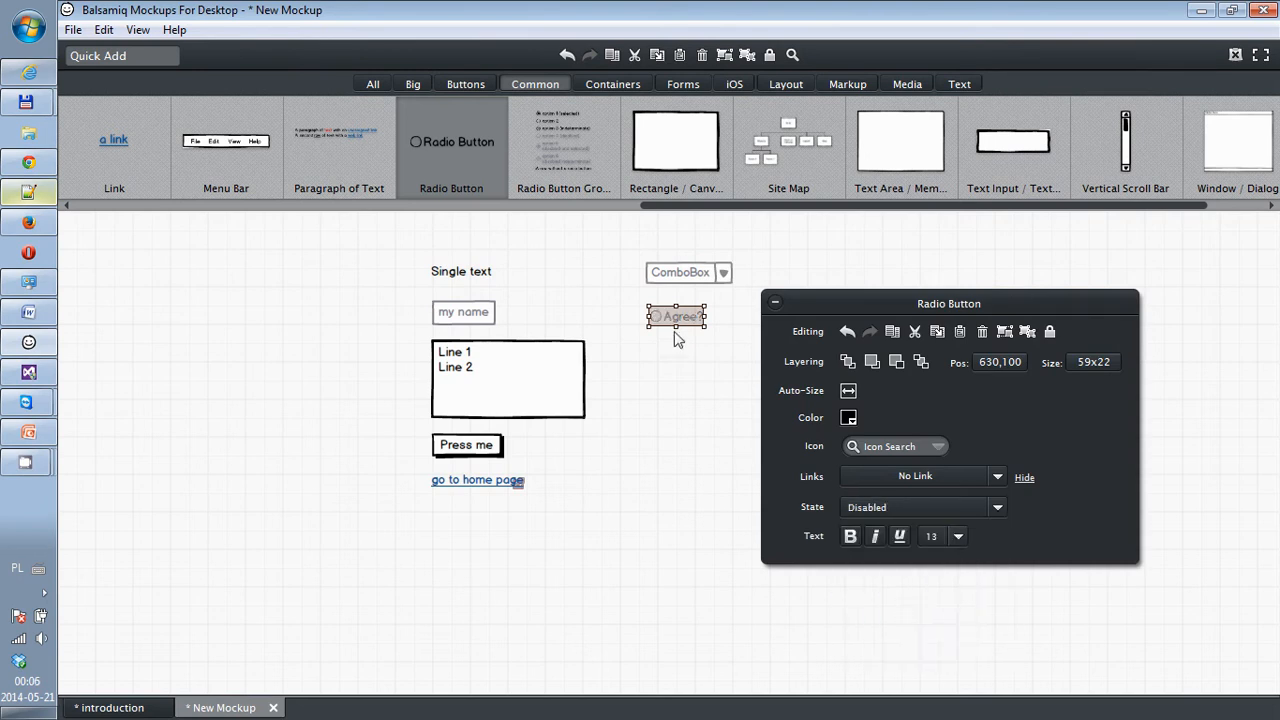
pyautogui.click(996, 507)
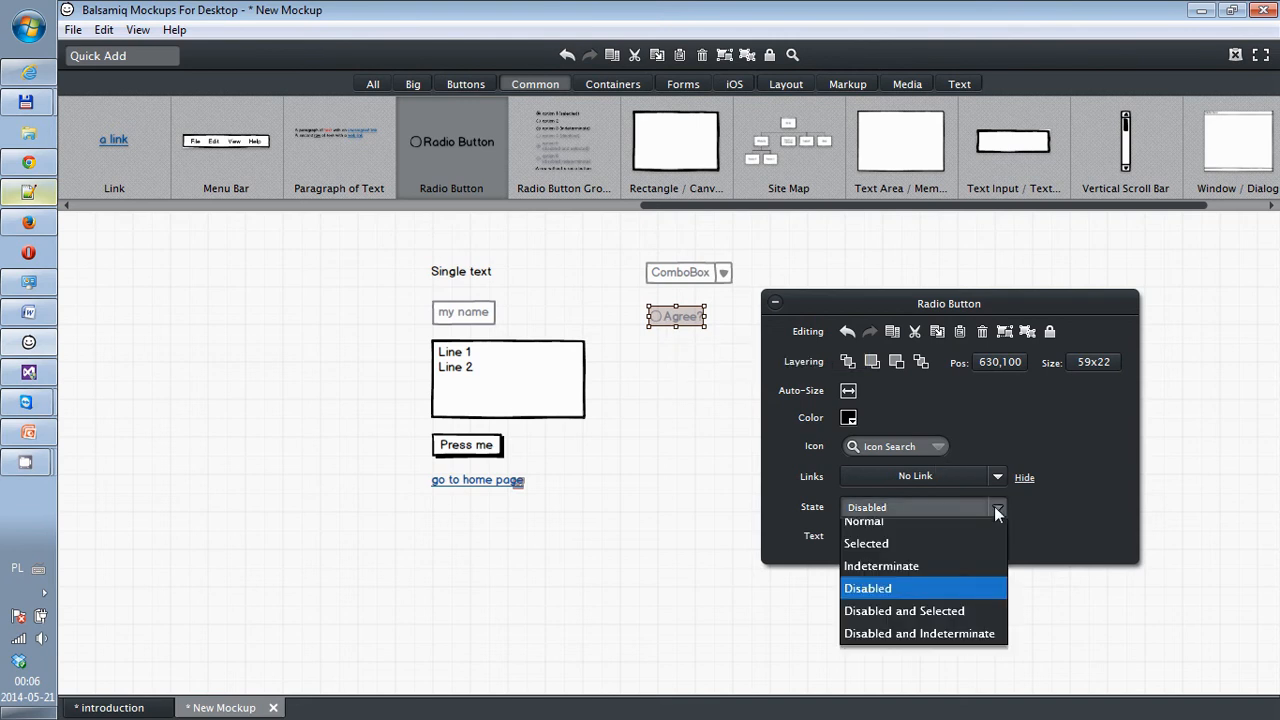
pyautogui.click(932, 621)
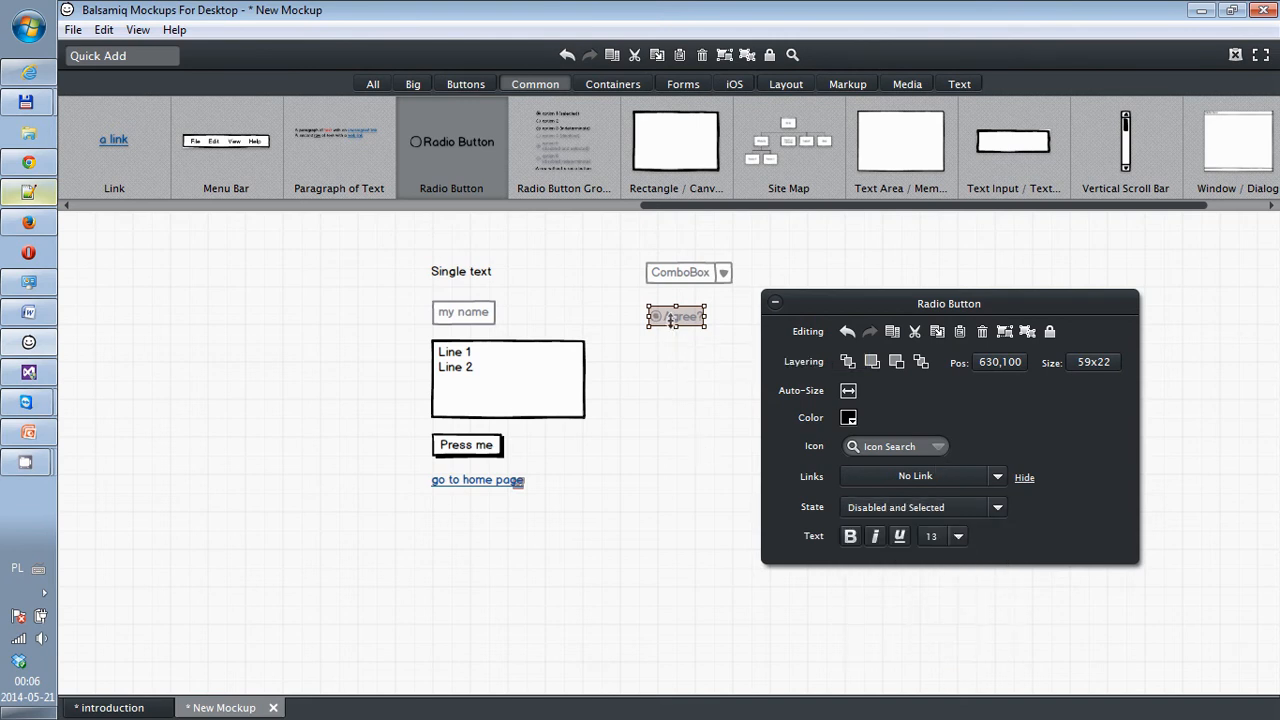
# Set the state of the "Agree?" radio button to Disabled and Indeterminate.
pyautogui.click(998, 510)
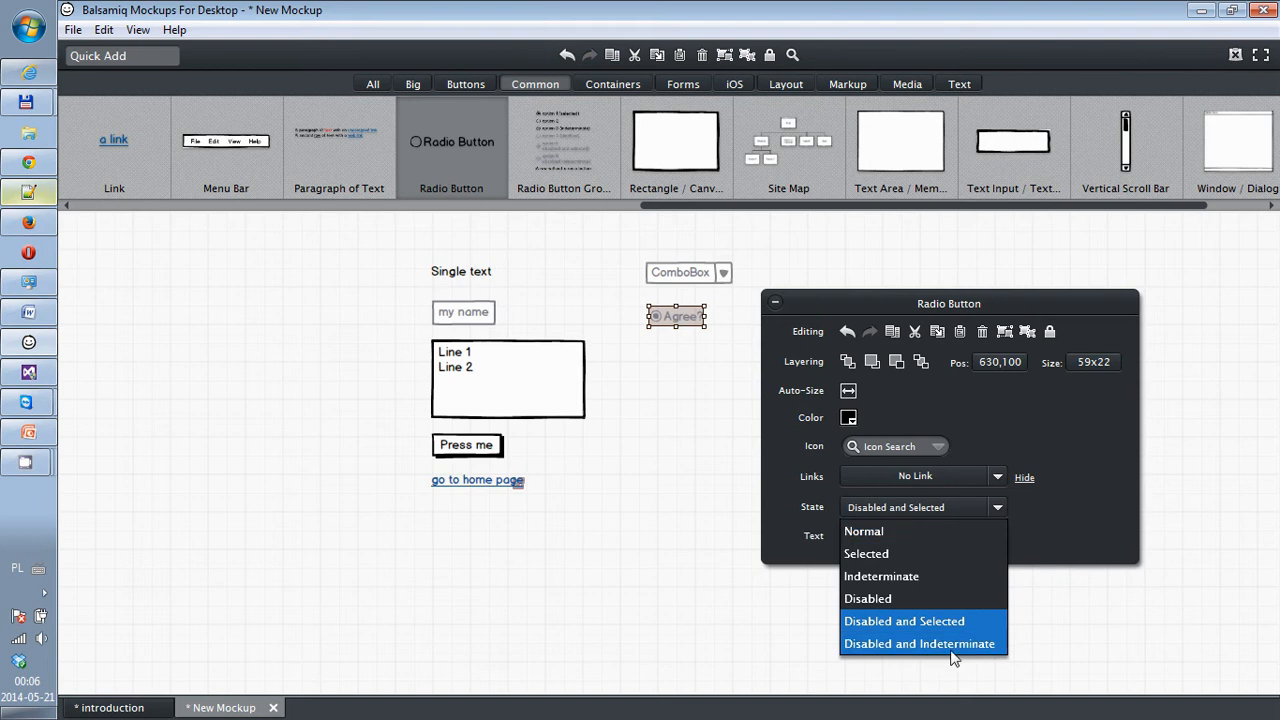
pyautogui.click(952, 646)
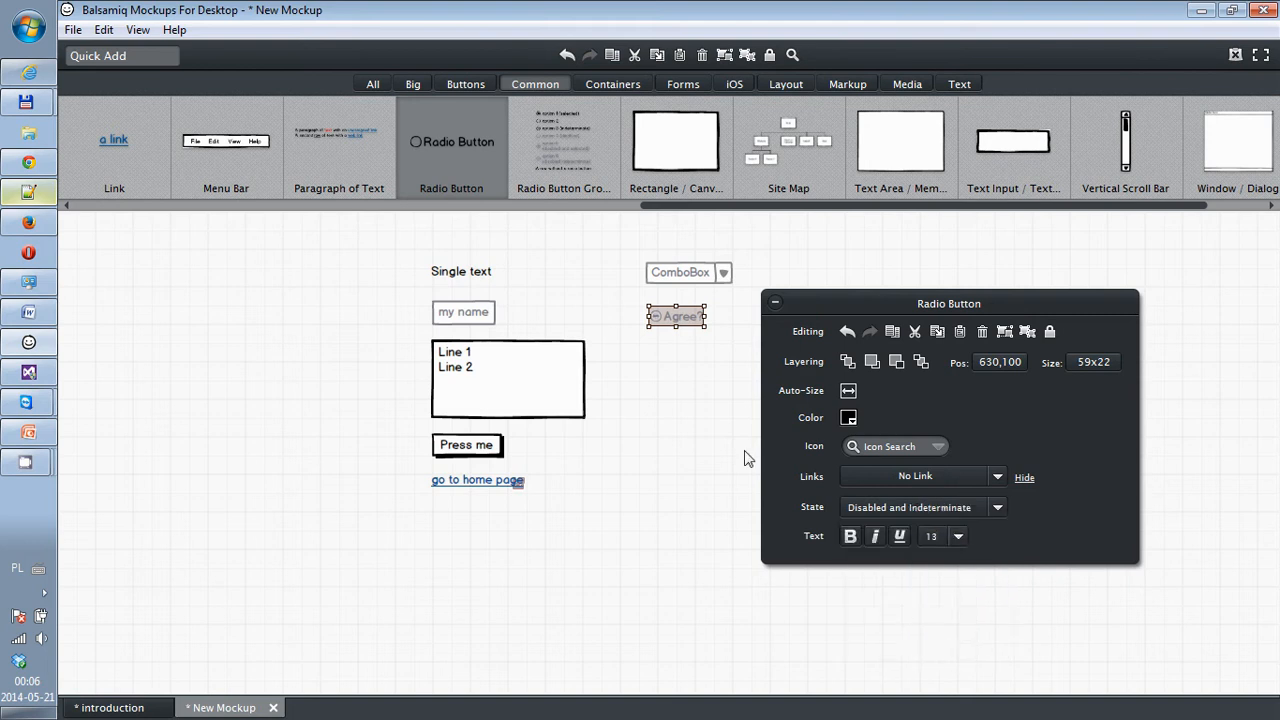
pyautogui.click(689, 355)
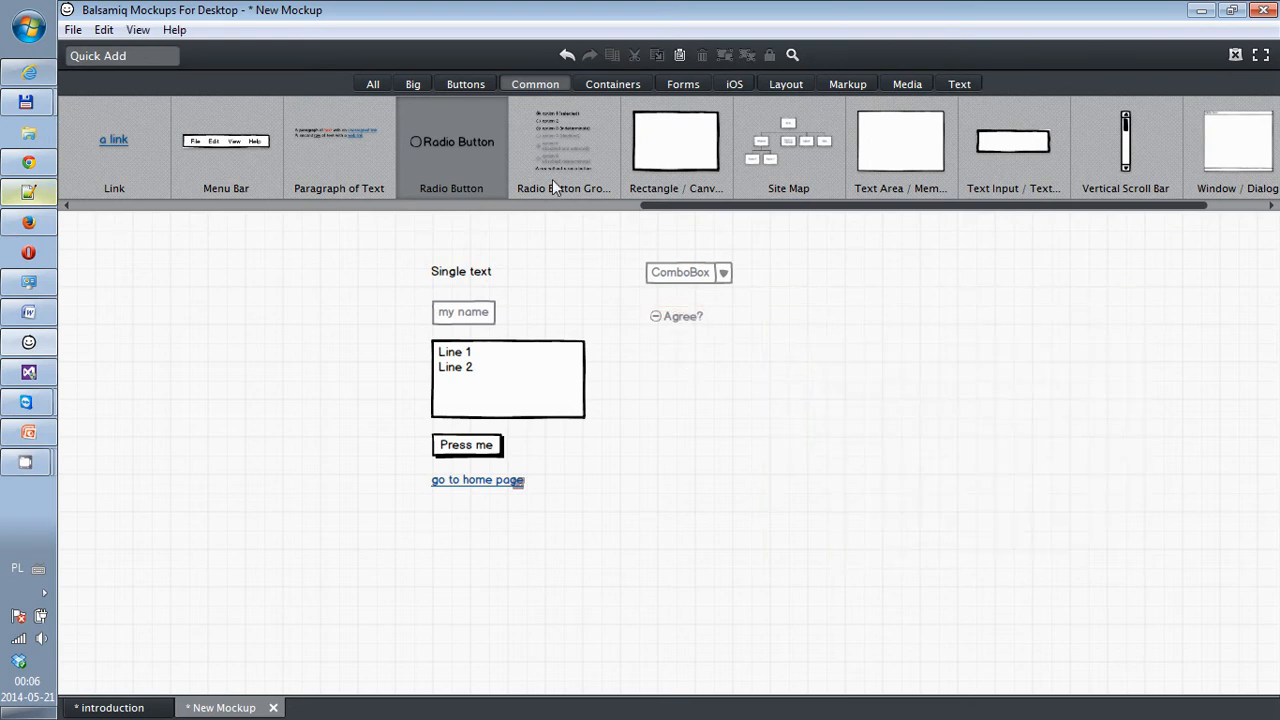
# Add a radio button group beside the combo box at about 751,52, keeping its default options, and move its properties window clear of it.
pyautogui.moveTo(543, 146); pyautogui.dragTo(764, 260)
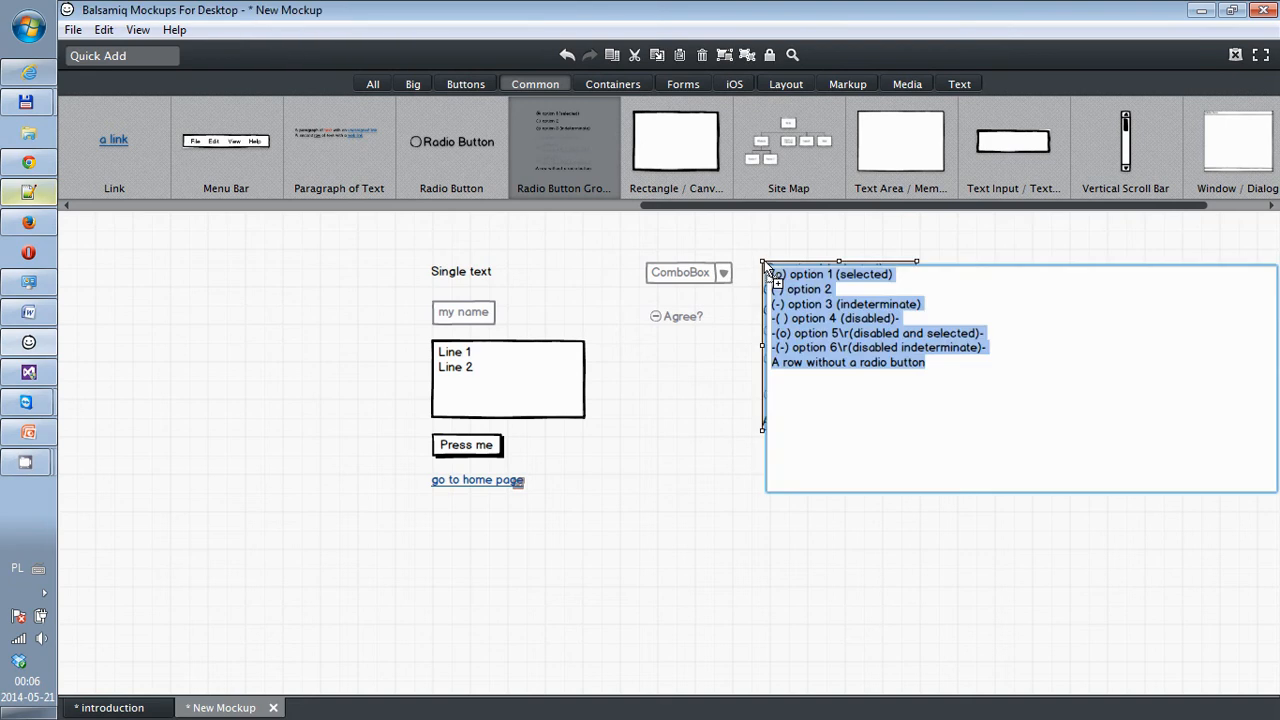
pyautogui.click(716, 477)
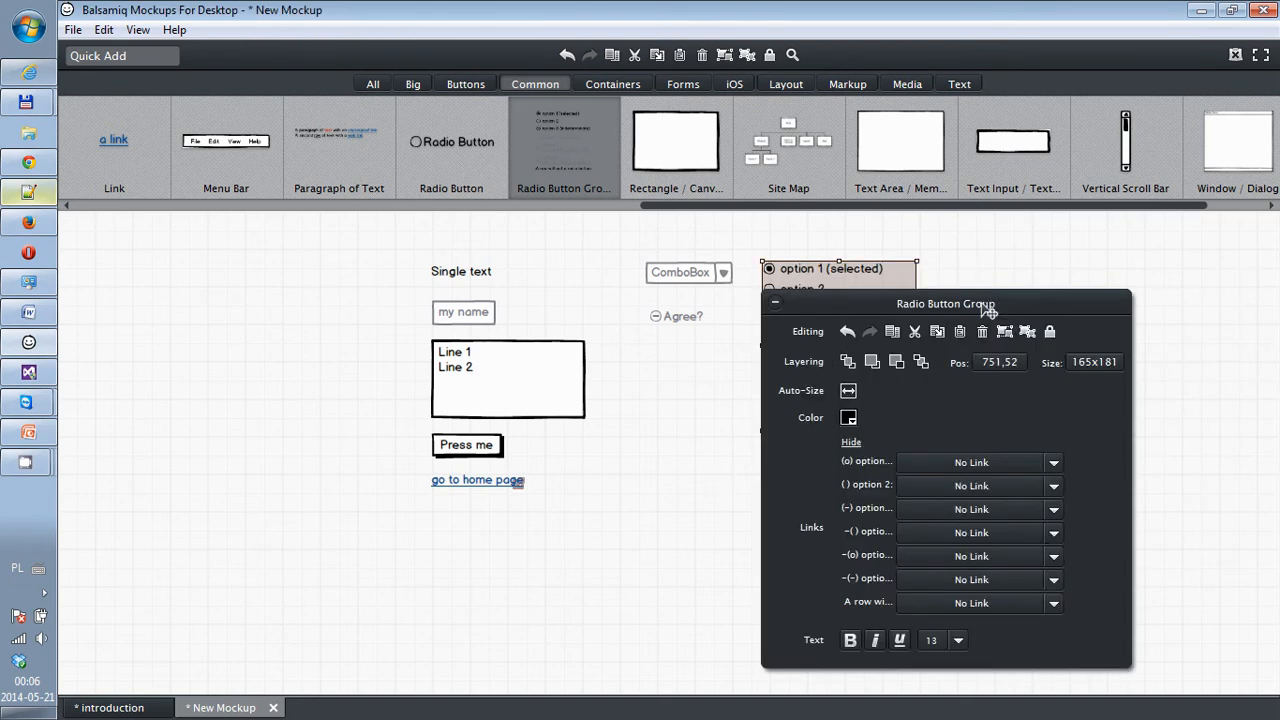
pyautogui.moveTo(988, 310); pyautogui.dragTo(465, 282)
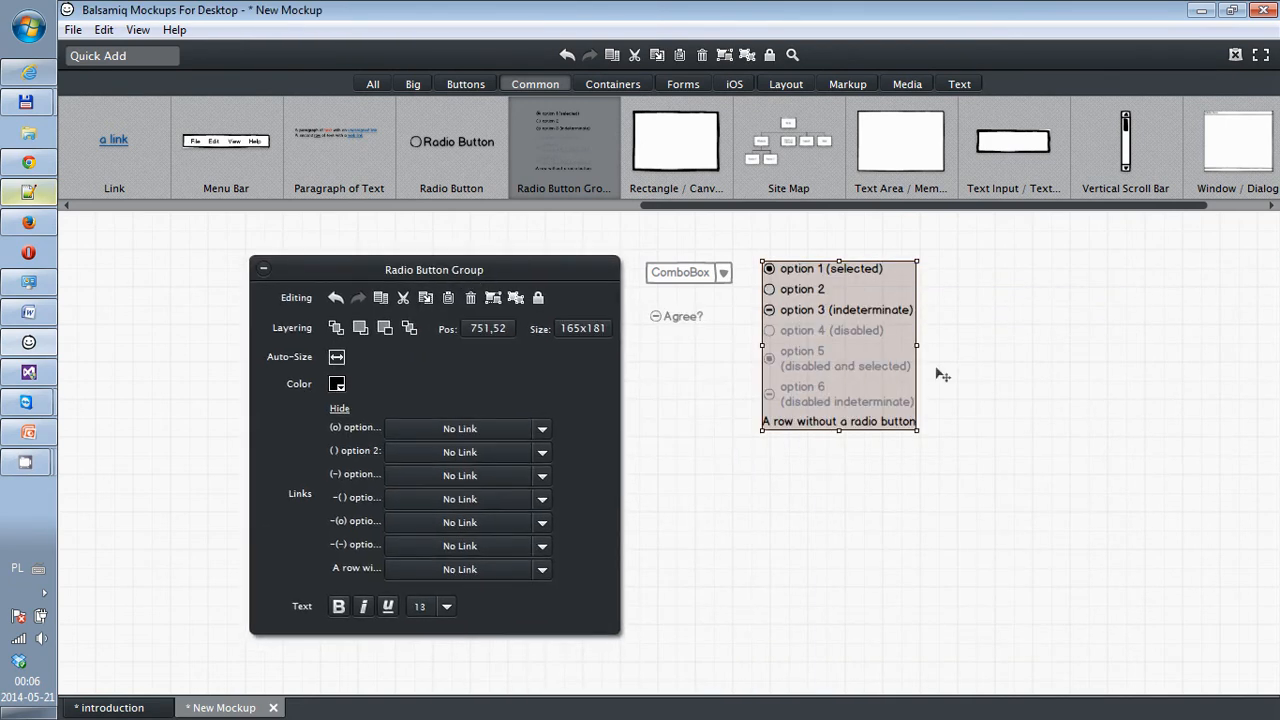
pyautogui.click(980, 364)
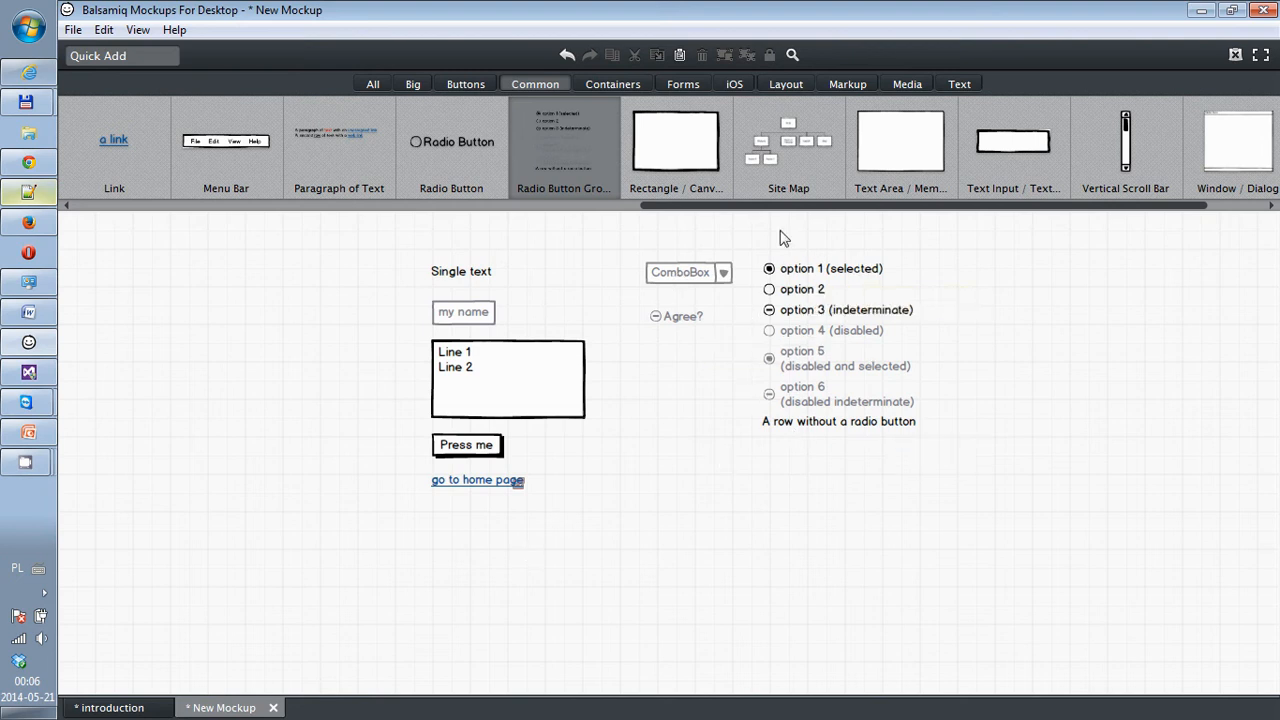
# Add a checkbox beside the radio button group at about 962,101, keeping the default label "Checkbox".
pyautogui.moveTo(1080, 209); pyautogui.dragTo(393, 178)
pyautogui.moveTo(203, 142); pyautogui.dragTo(970, 345)
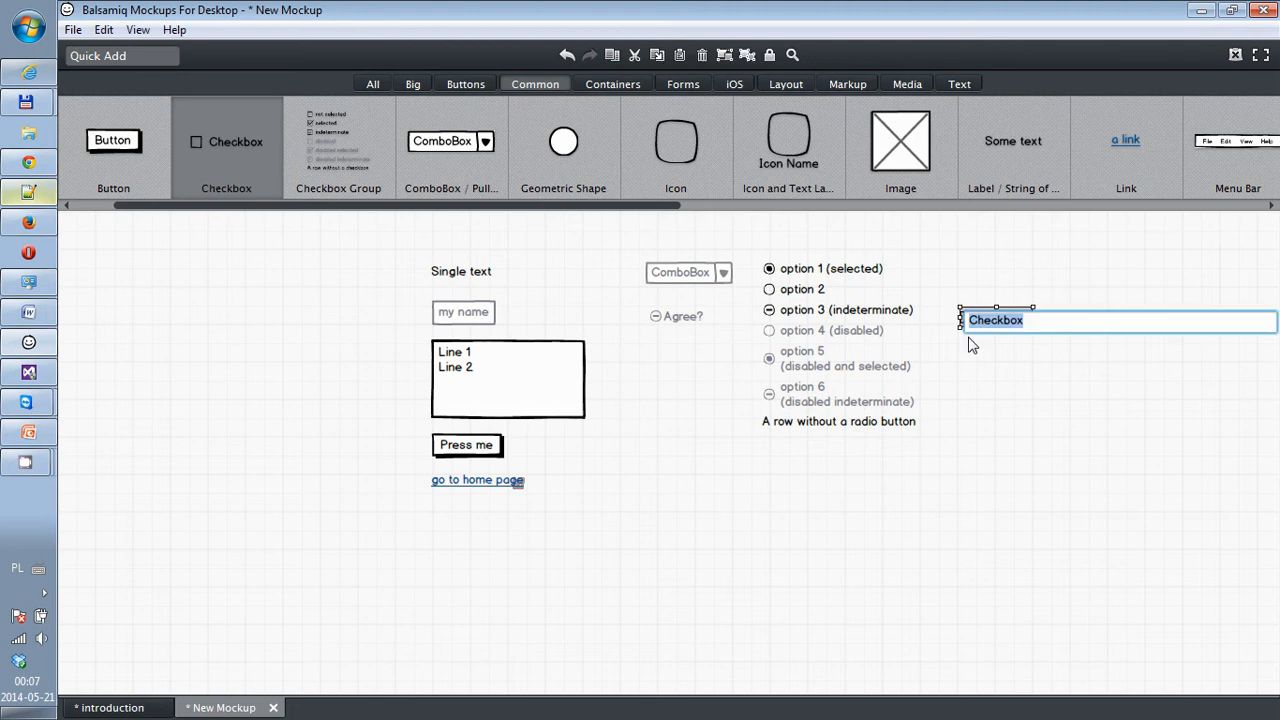
pyautogui.press('Return')
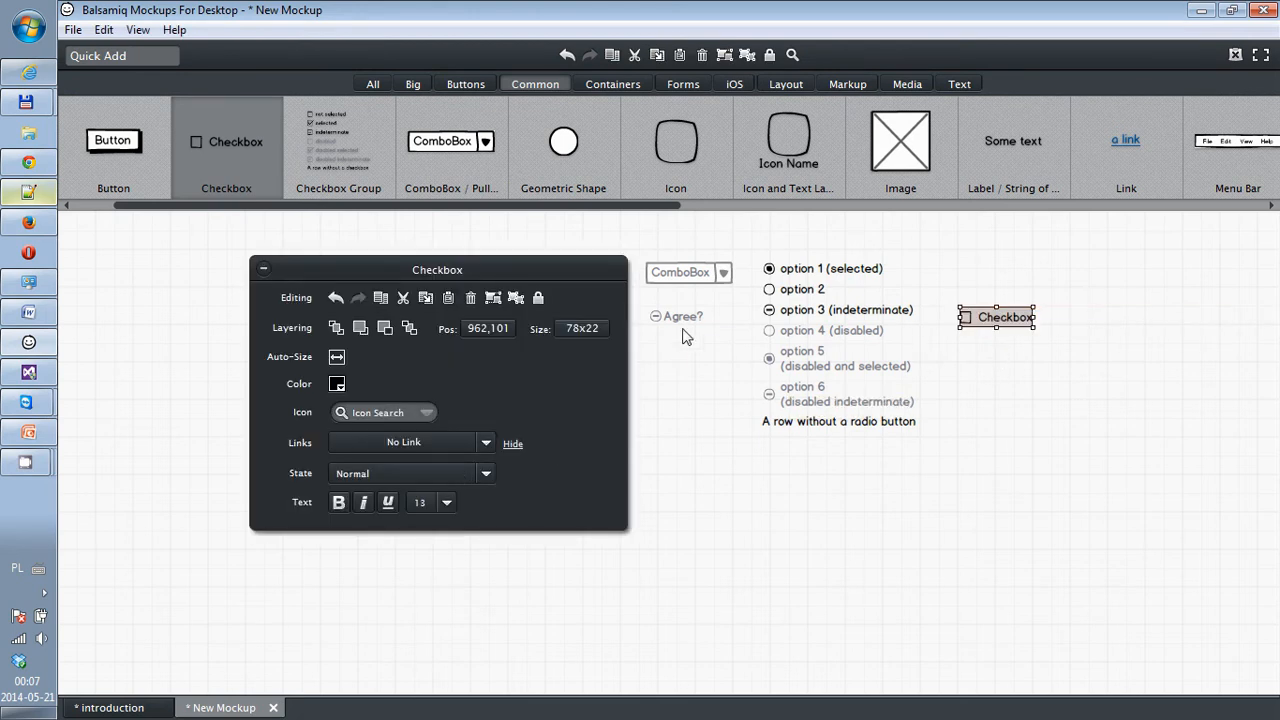
# Try the Selected, Indeterminate and Disabled states on the checkbox and set its final state to Selected.
pyautogui.click(486, 474)
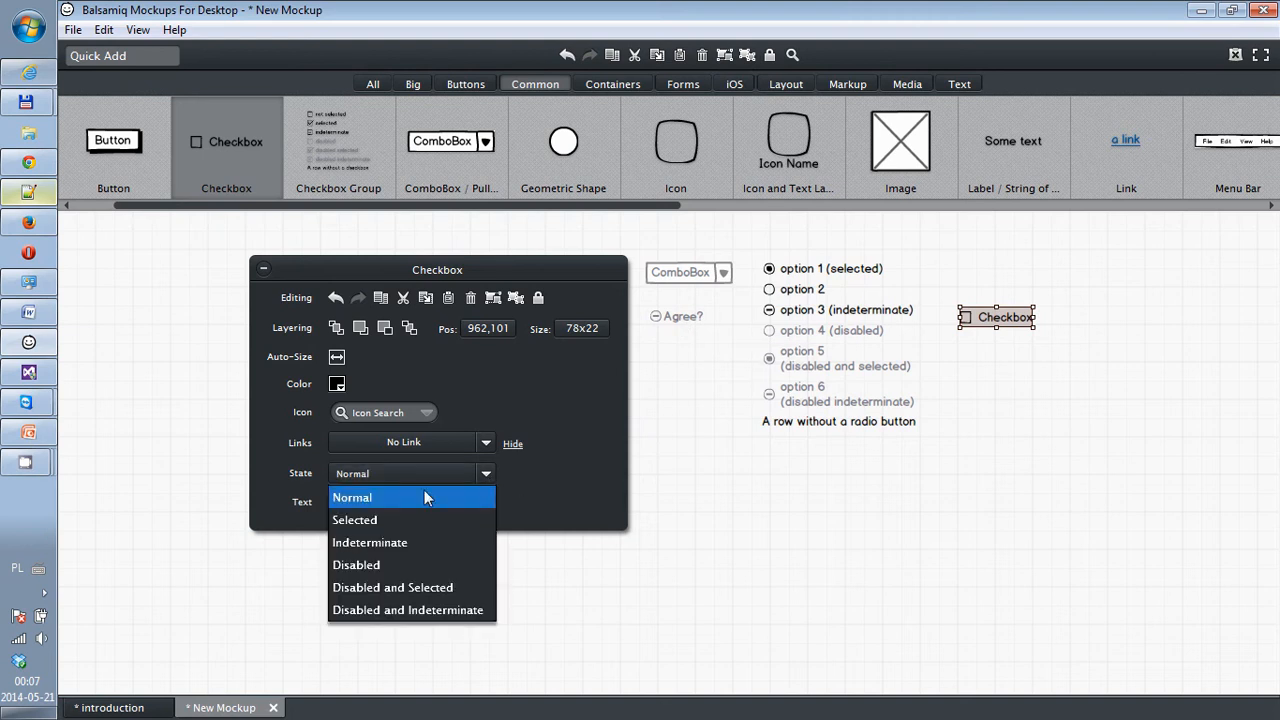
pyautogui.click(371, 519)
pyautogui.click(485, 474)
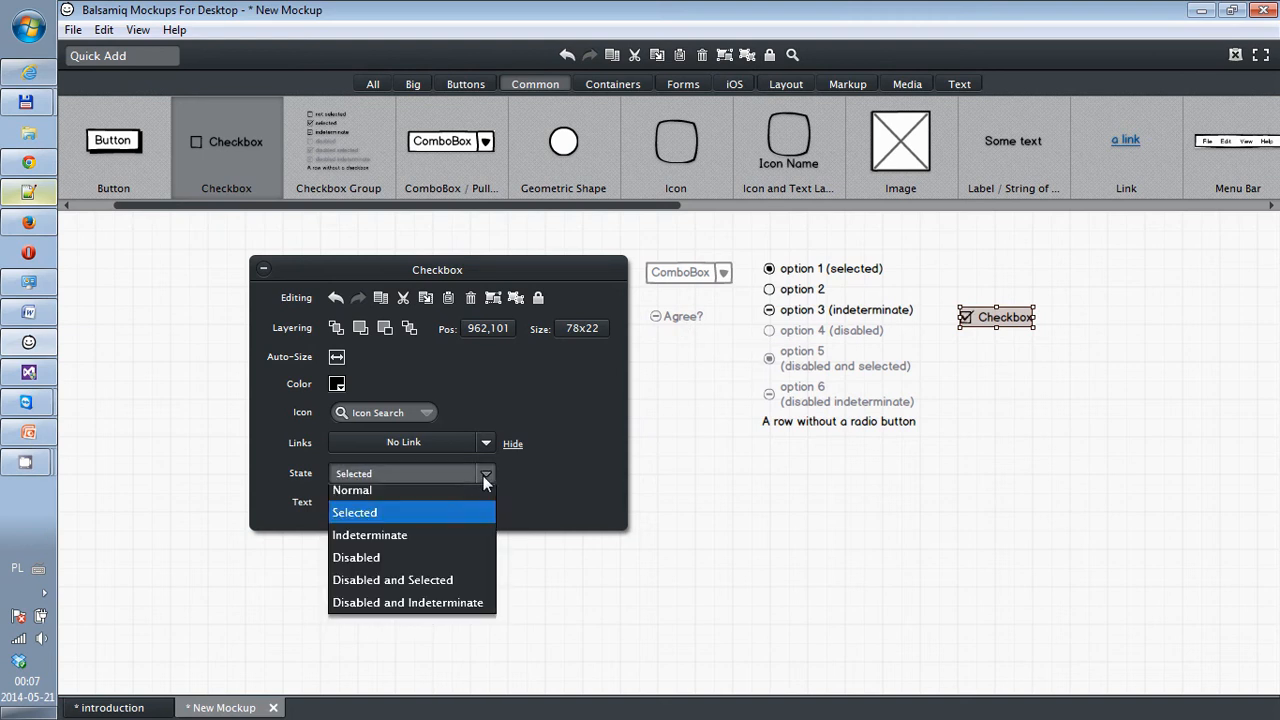
pyautogui.click(408, 547)
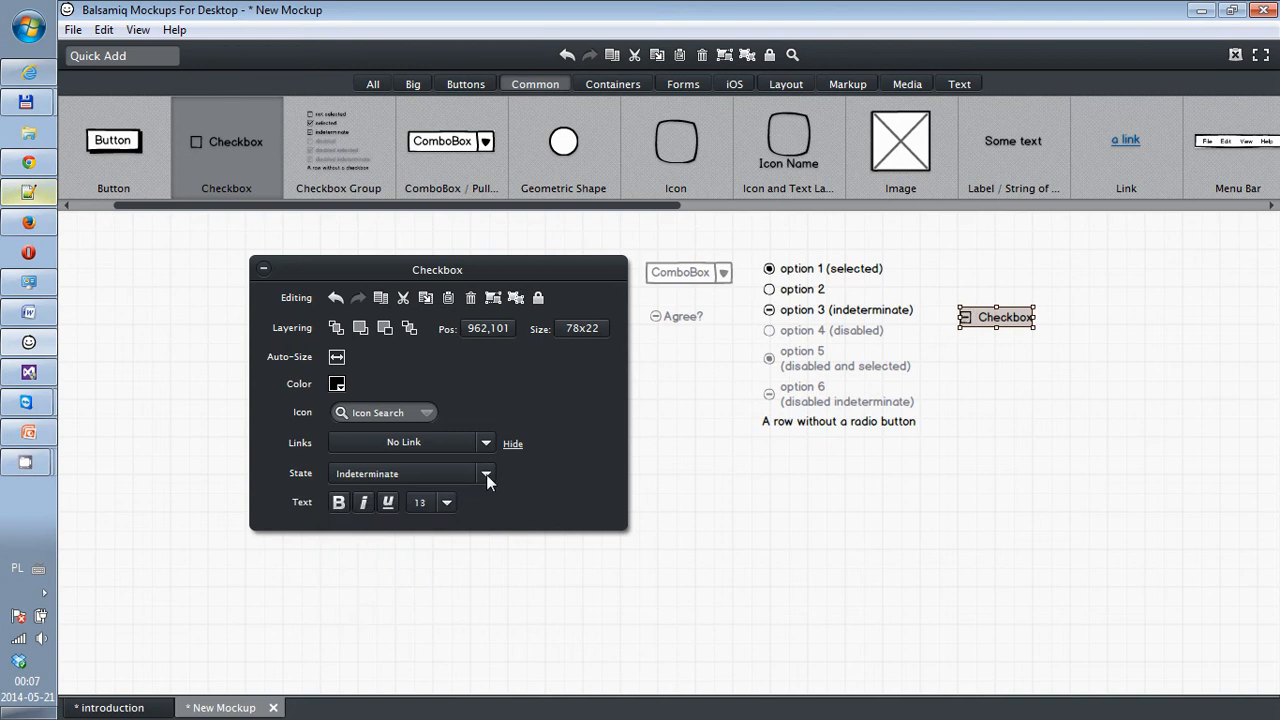
pyautogui.click(486, 474)
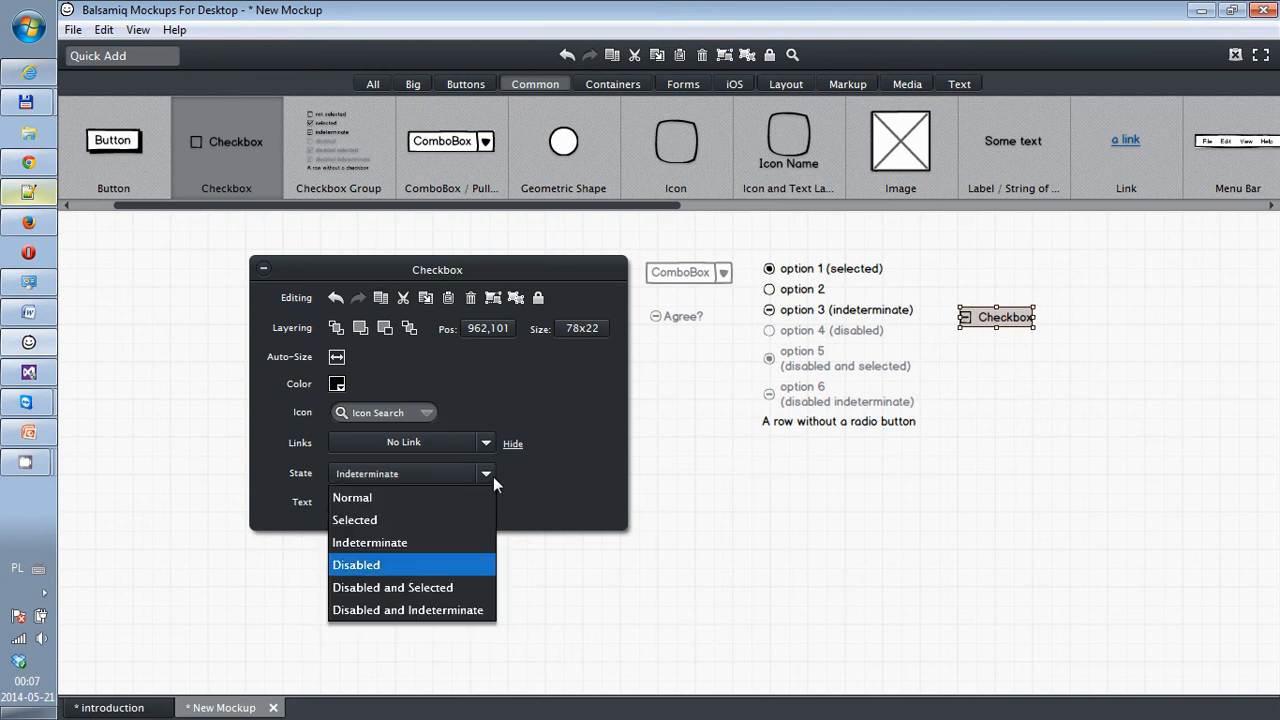
pyautogui.click(491, 474)
pyautogui.click(491, 474)
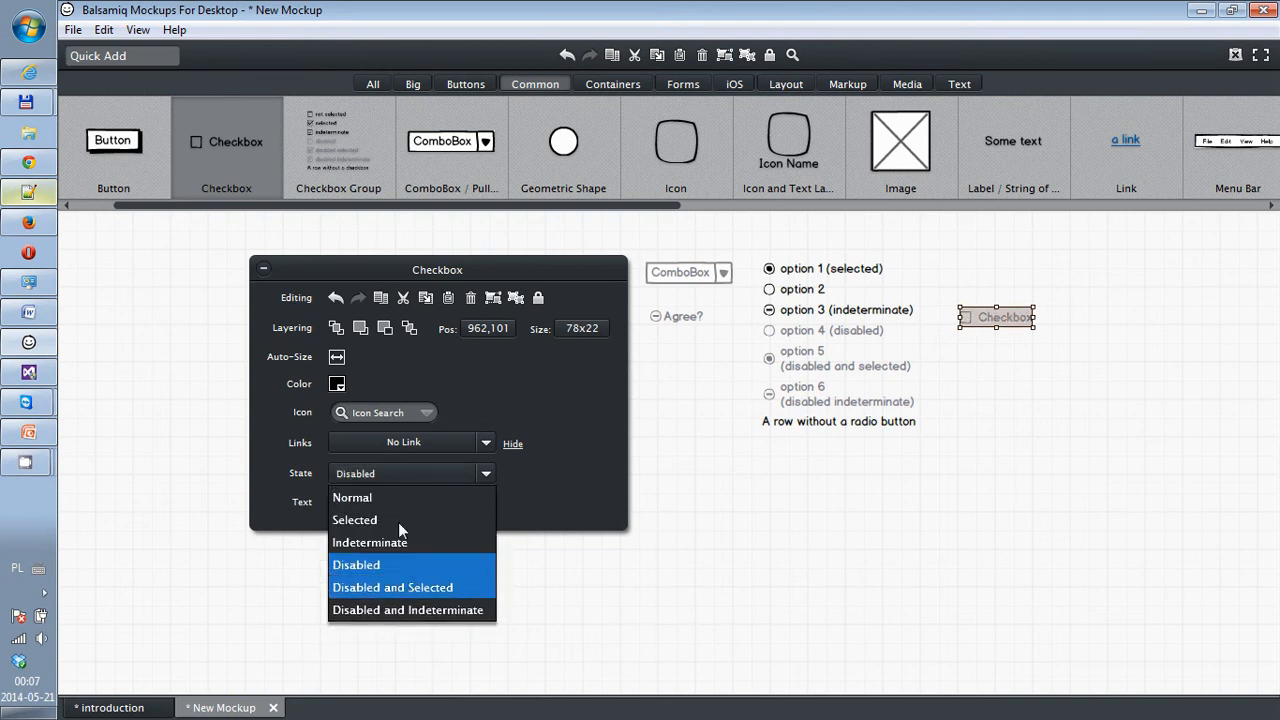
pyautogui.click(400, 516)
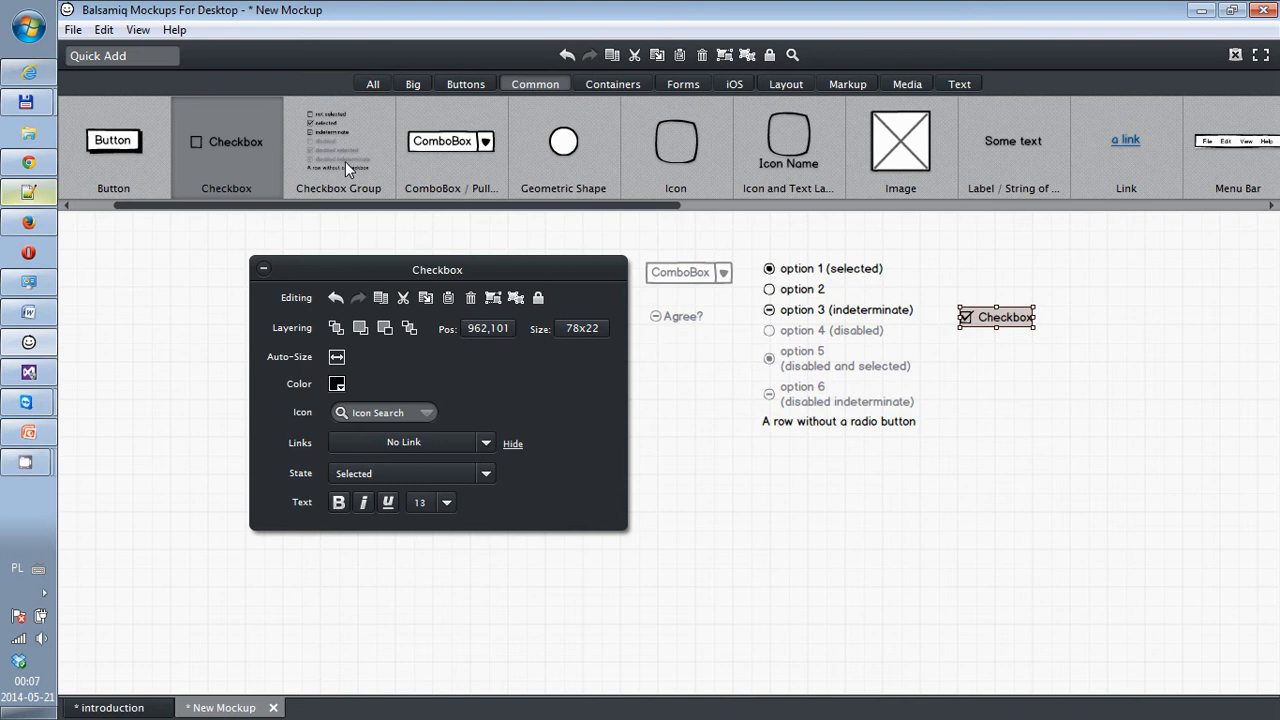
# Add a checkbox group beside the single checkbox at about 1068,56, keeping its default options.
pyautogui.moveTo(345, 161); pyautogui.dragTo(1063, 275)
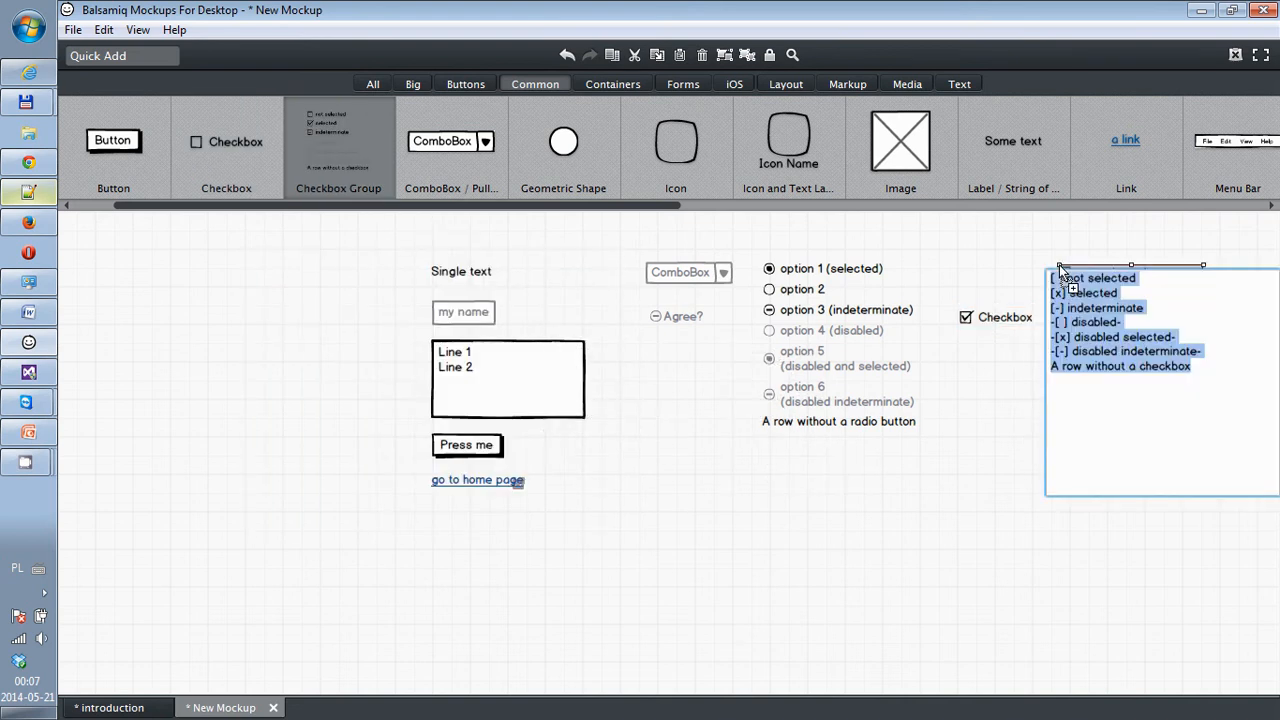
pyautogui.click(1003, 514)
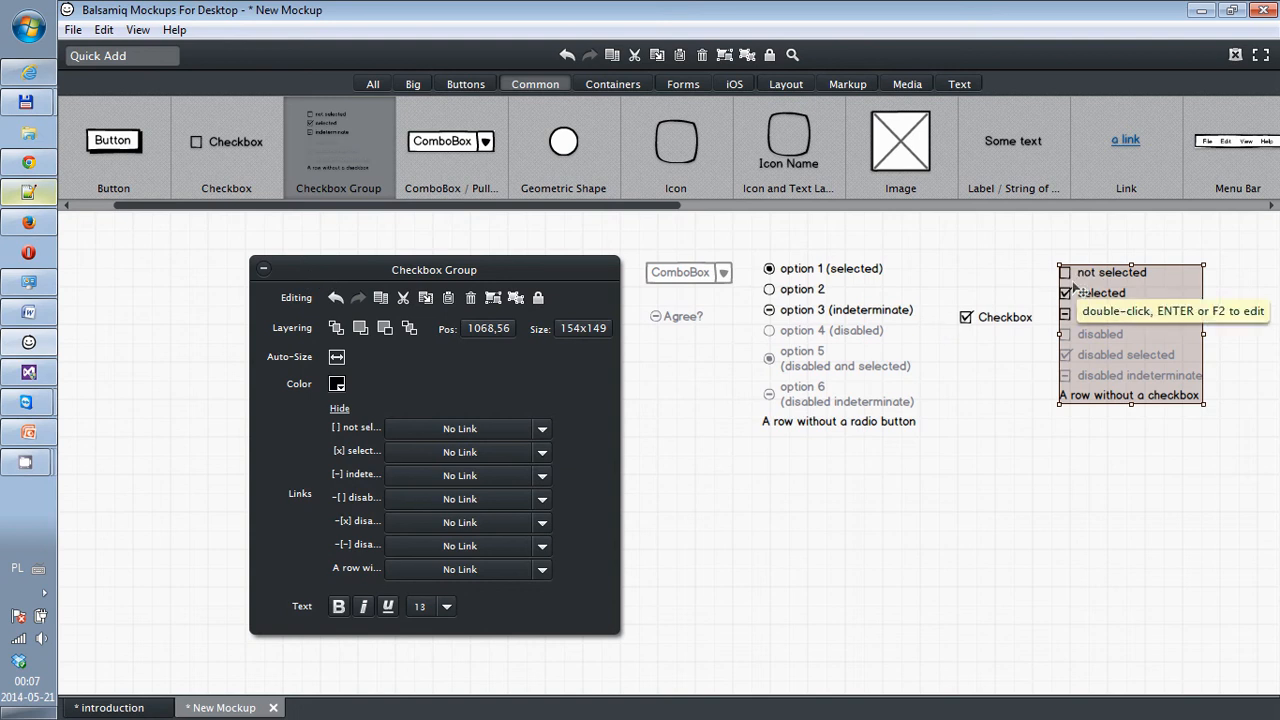
pyautogui.click(1046, 478)
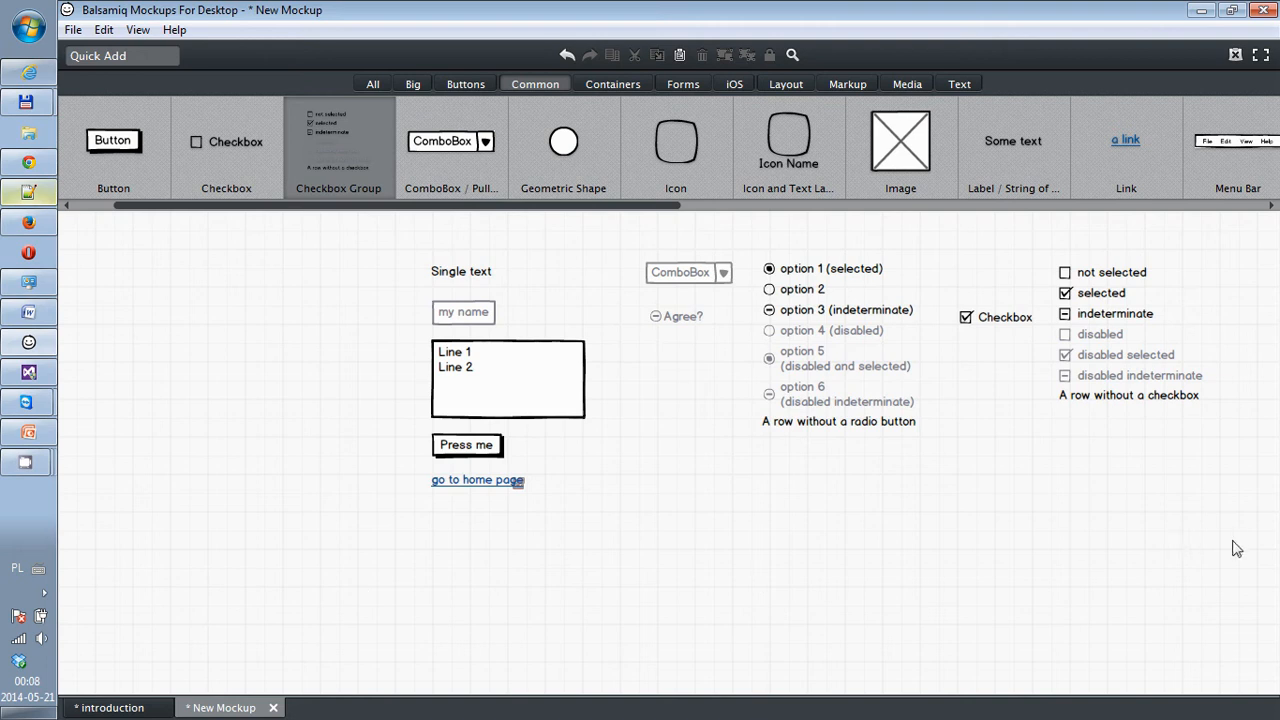
pyautogui.moveTo(1237, 538); pyautogui.dragTo(378, 241)
pyautogui.click(763, 573)
# Create a new blank mockup, add an iPhone at about 474,1, and move its properties window clear of it.
pyautogui.click(84, 32)
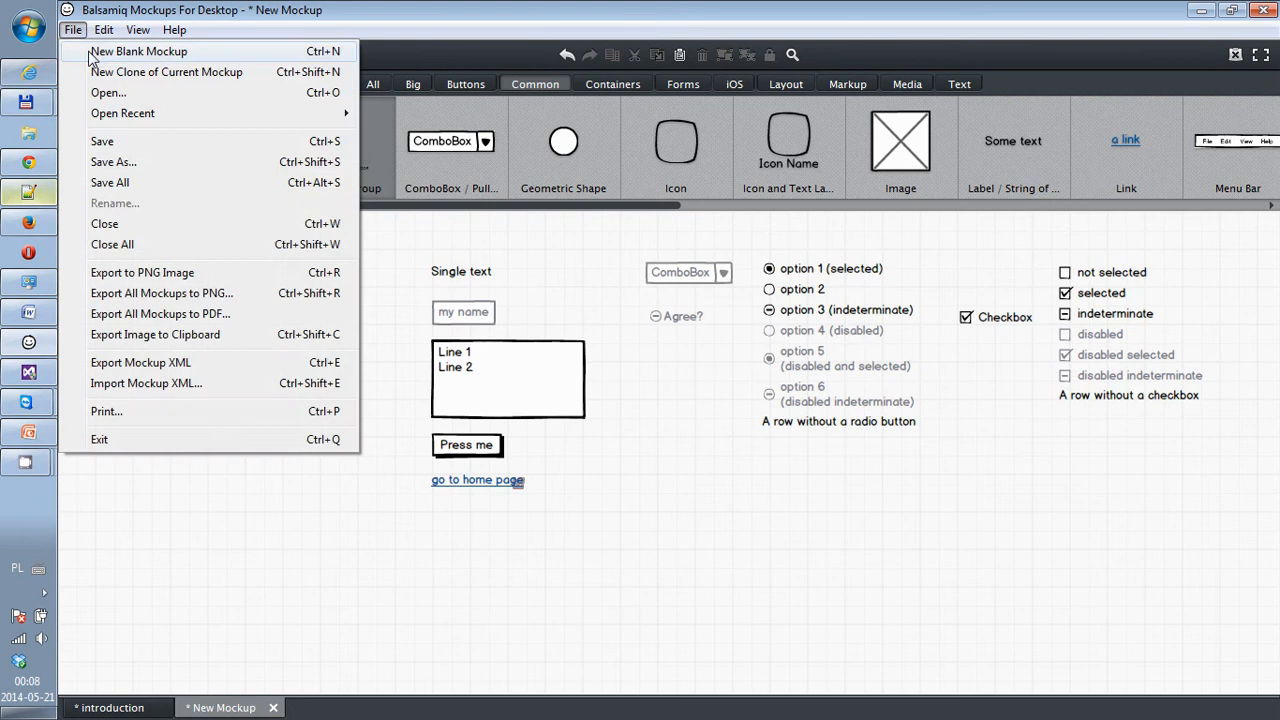
pyautogui.click(92, 56)
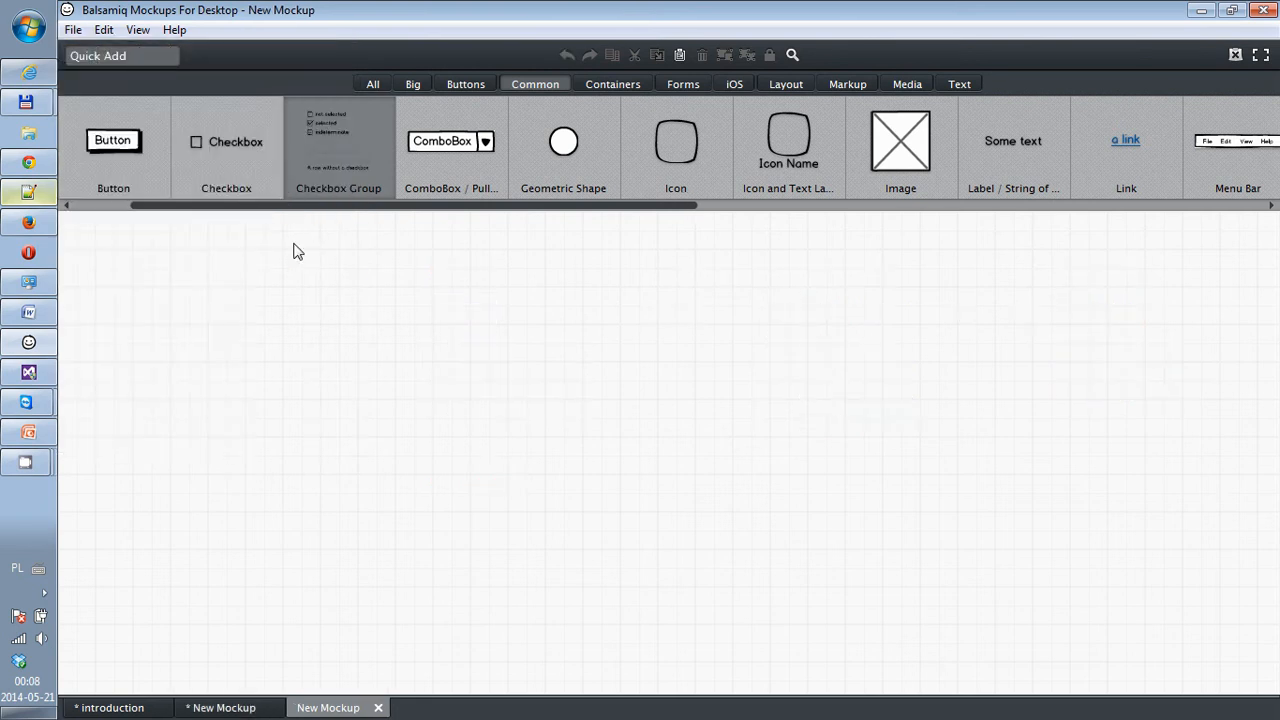
pyautogui.click(735, 86)
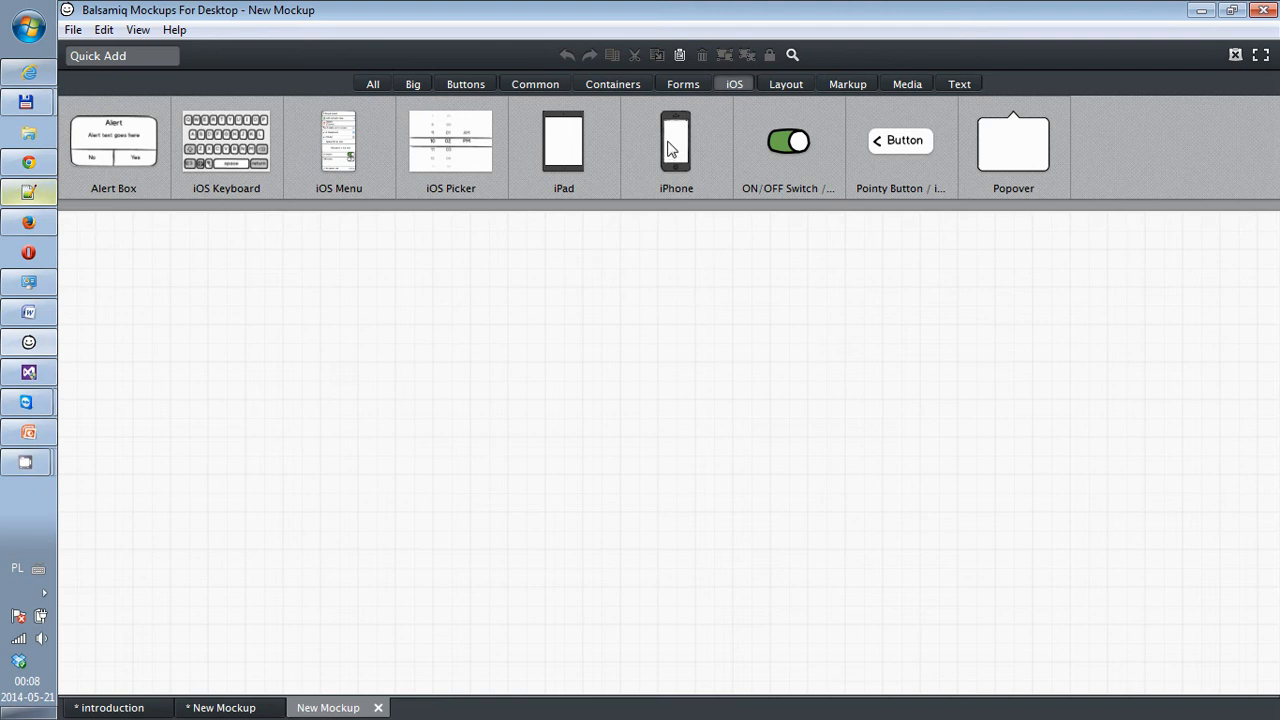
pyautogui.moveTo(670, 148); pyautogui.dragTo(501, 222)
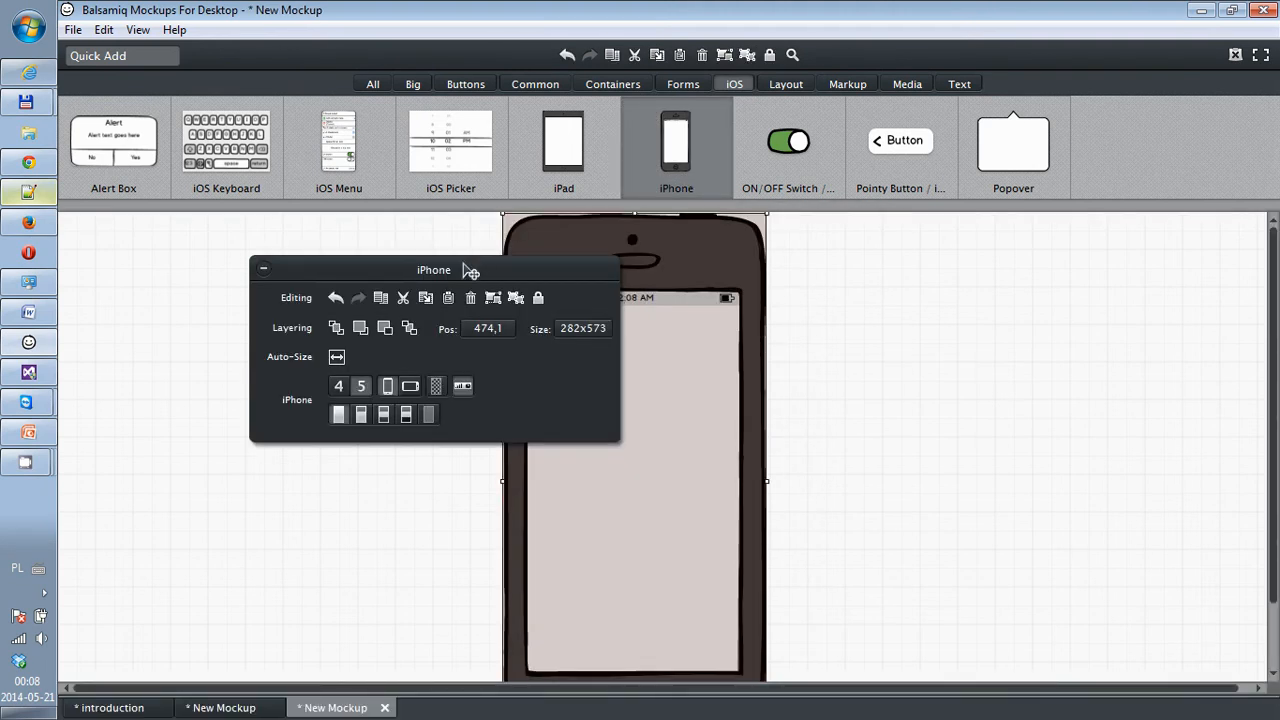
pyautogui.moveTo(470, 272); pyautogui.dragTo(318, 268)
pyautogui.click(846, 354)
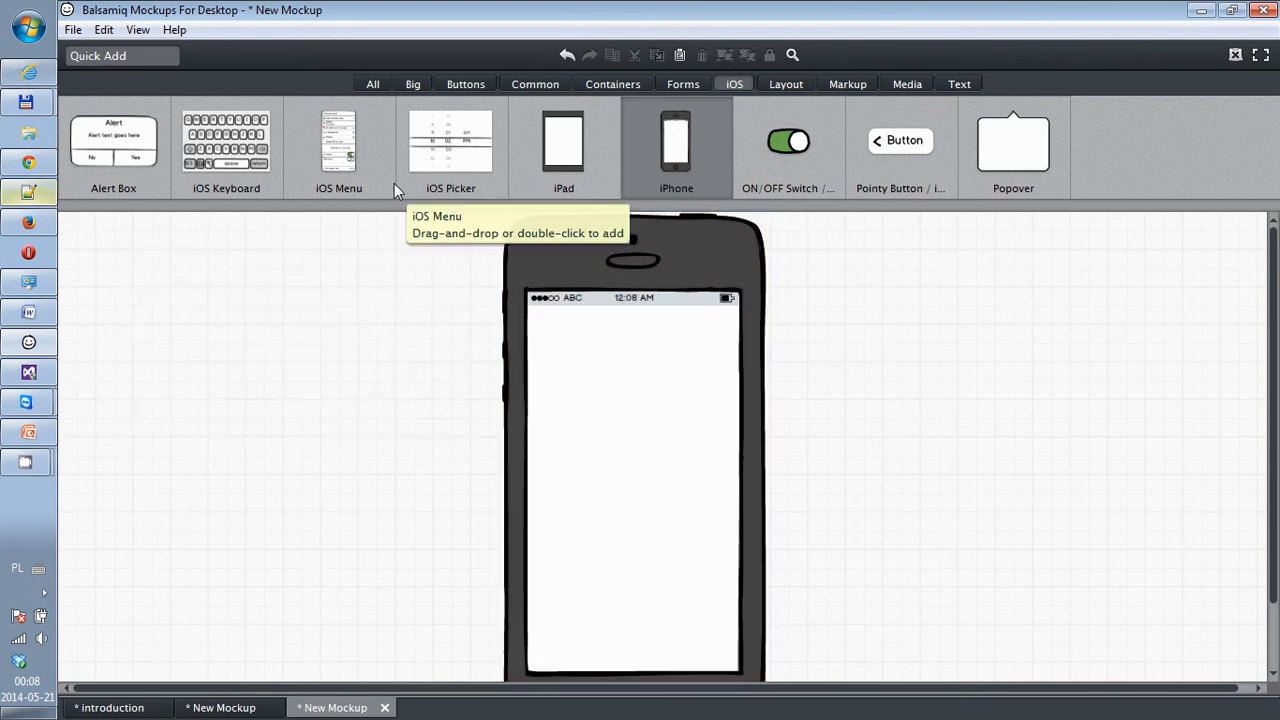
# Add an empty text input near the top of the iPhone screen at about 596,131.
pyautogui.click(521, 86)
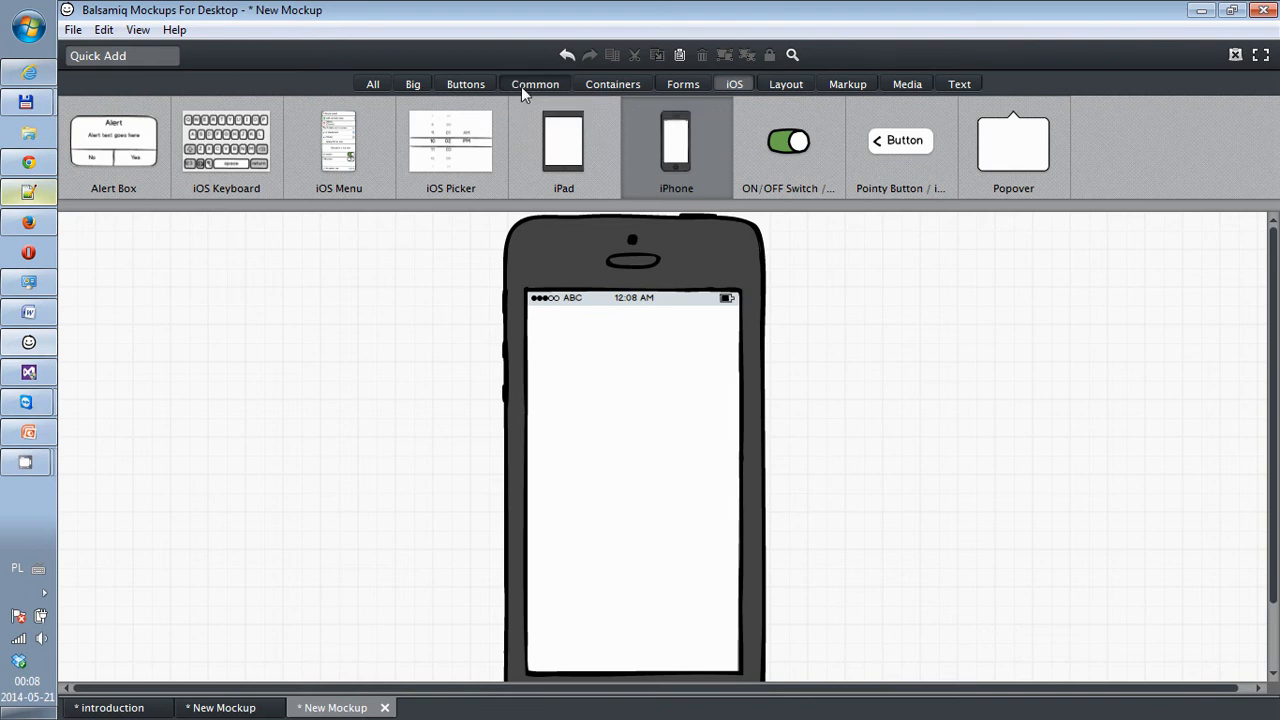
pyautogui.click(970, 205)
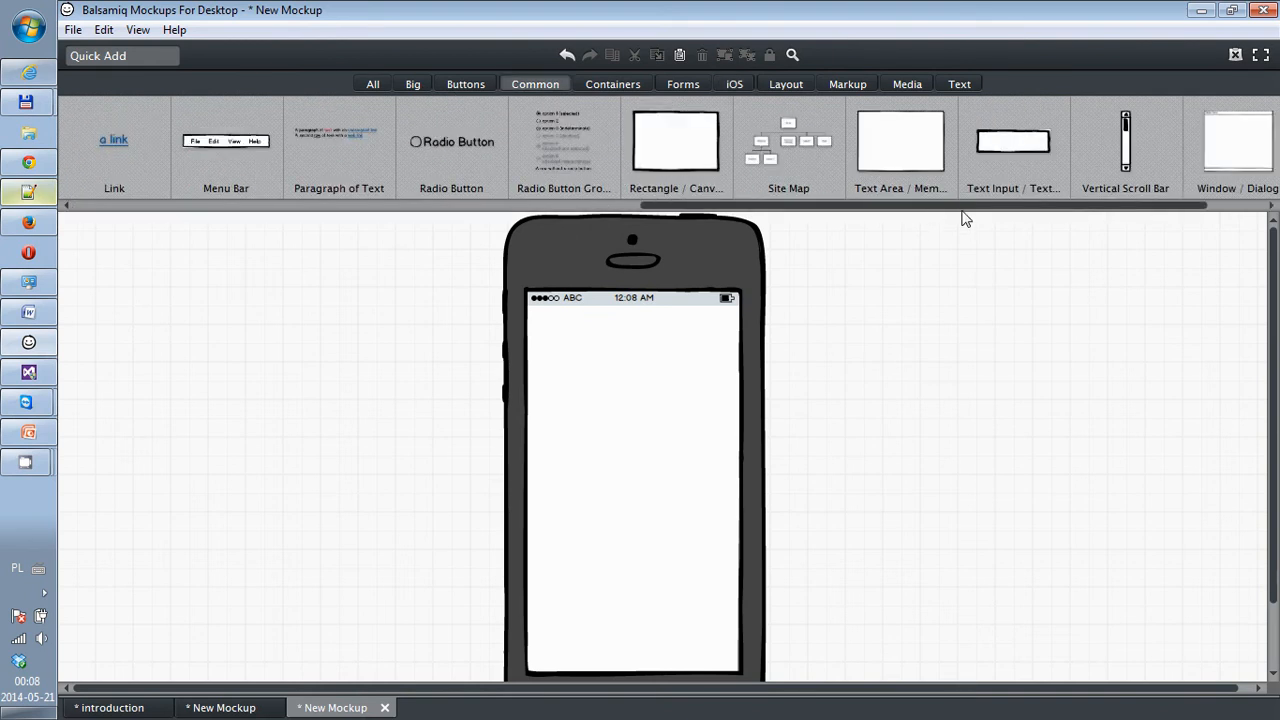
pyautogui.moveTo(1003, 189); pyautogui.dragTo(617, 335)
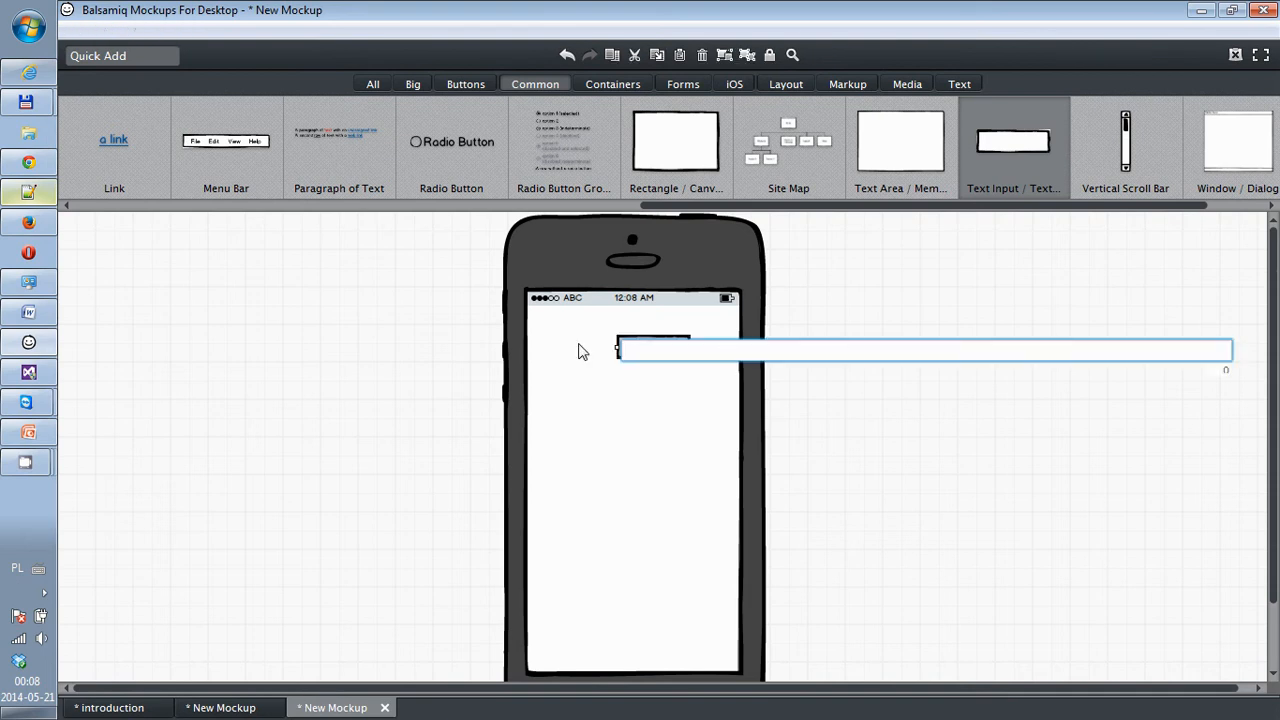
pyautogui.click(580, 350)
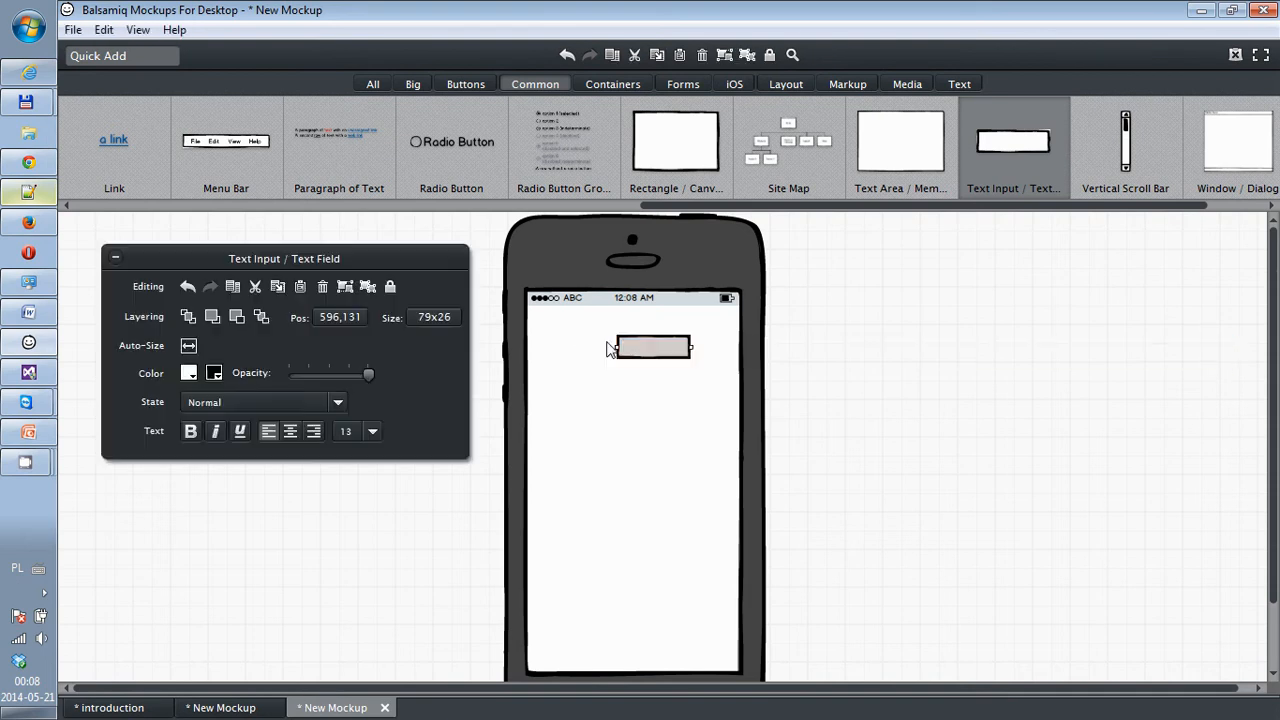
pyautogui.click(991, 350)
# Add an iOS keyboard along the bottom of the iPhone screen at about 501,332.
pyautogui.scroll(-1, 846, 434)
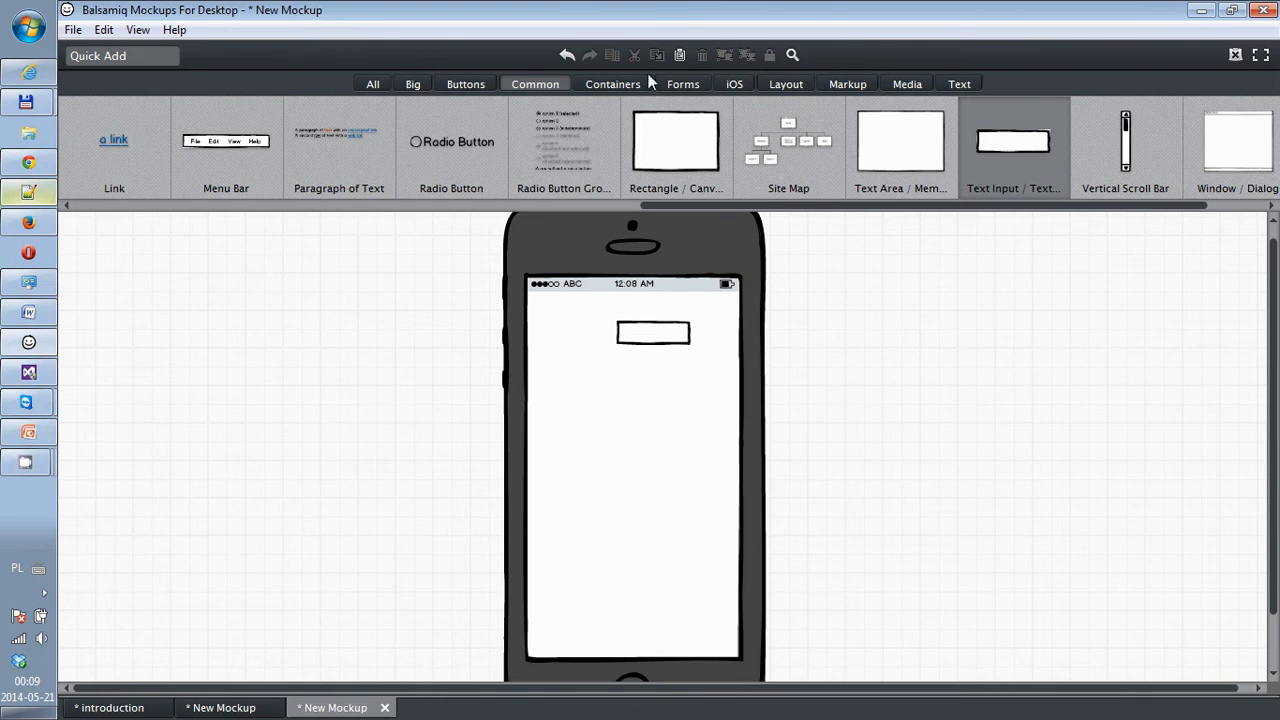
pyautogui.click(740, 85)
pyautogui.moveTo(244, 166); pyautogui.dragTo(529, 522)
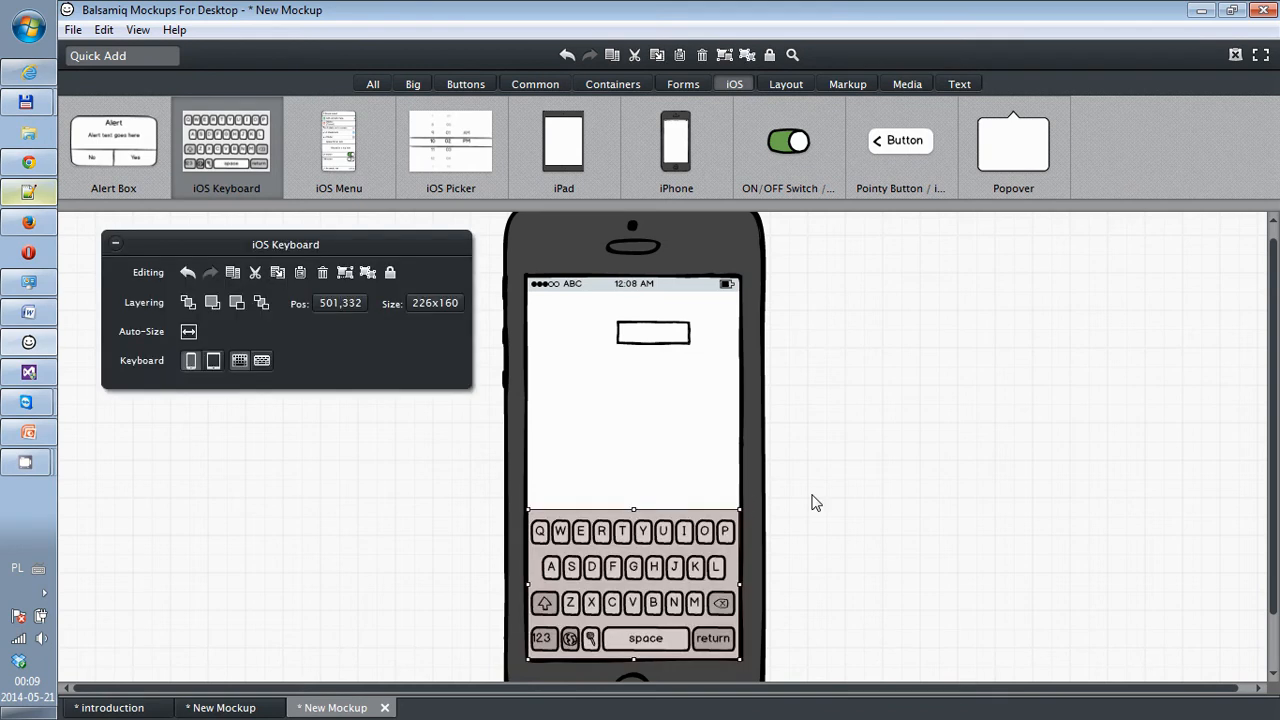
pyautogui.click(313, 496)
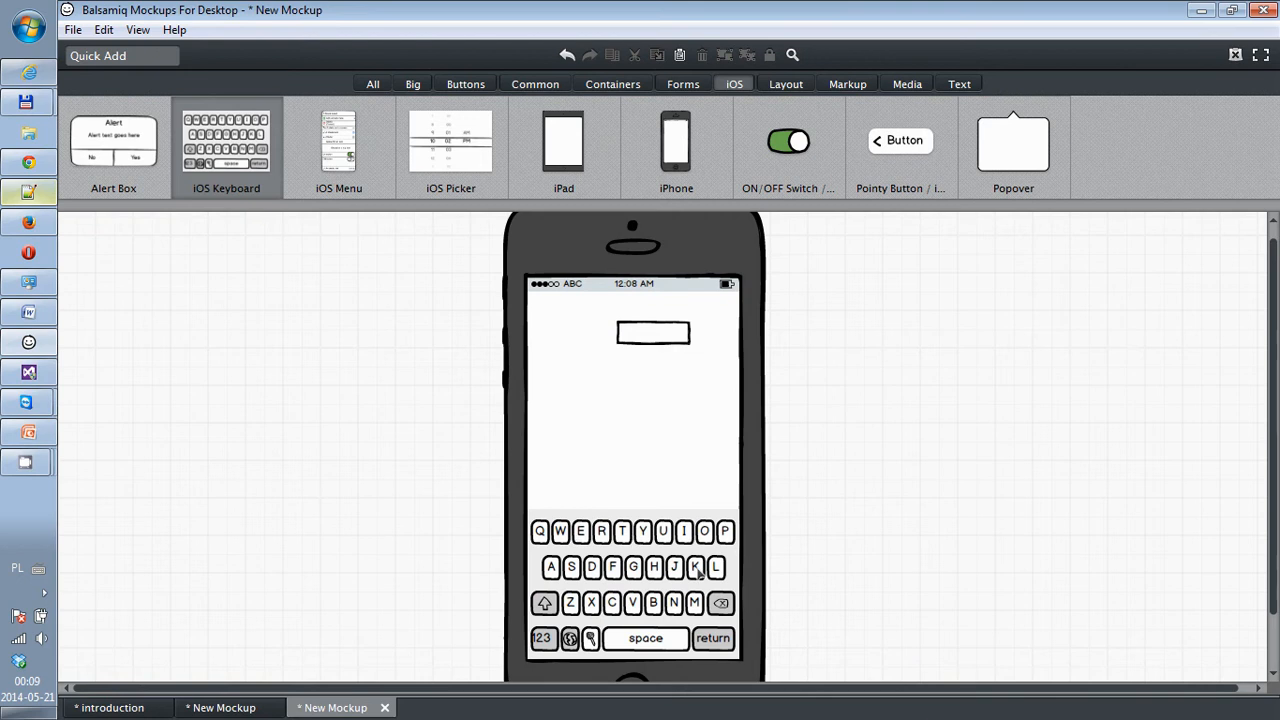
pyautogui.click(646, 340)
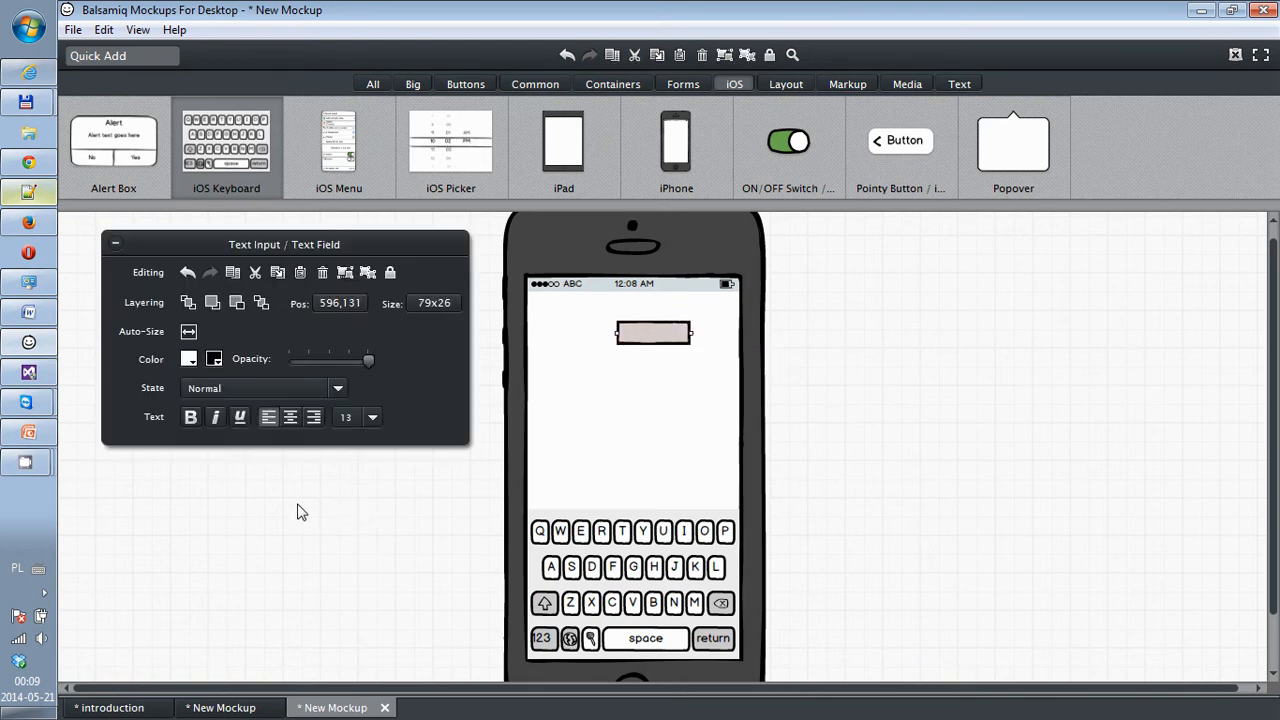
pyautogui.click(301, 512)
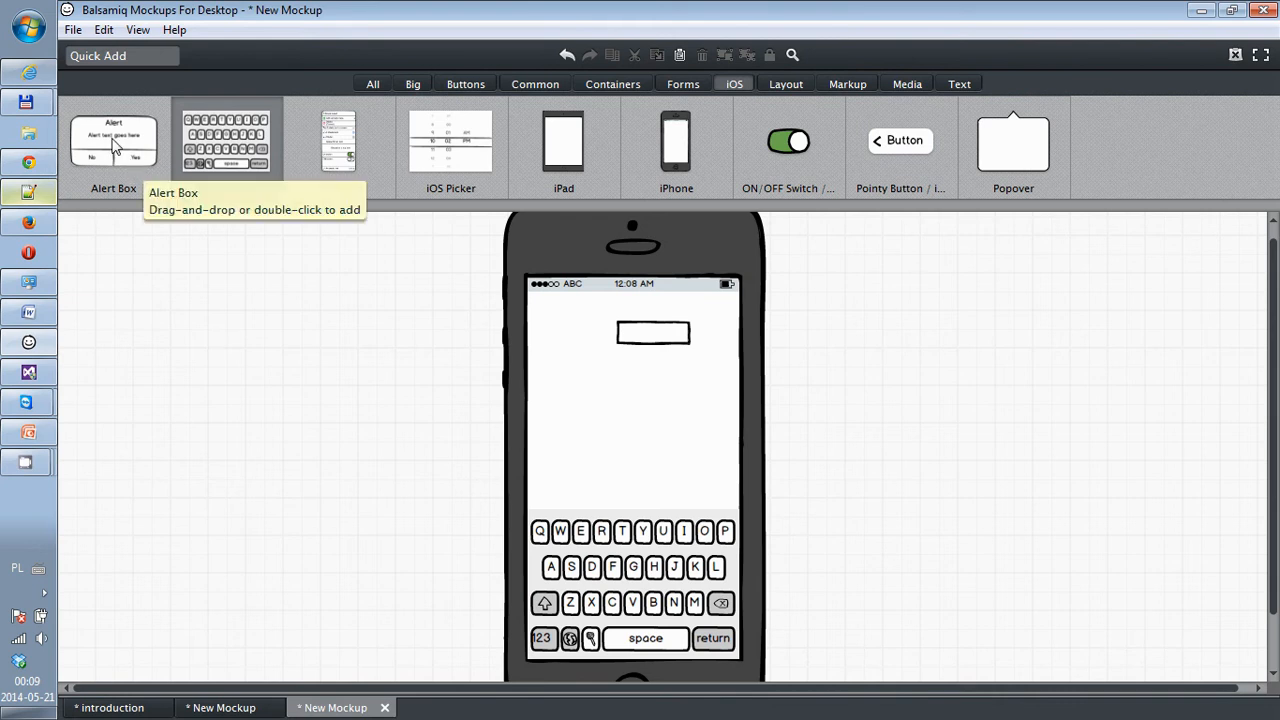
# Add an alert box with its default text to the iPhone screen and relocate it beside the phone at about 808,37.
pyautogui.moveTo(128, 168); pyautogui.dragTo(539, 363)
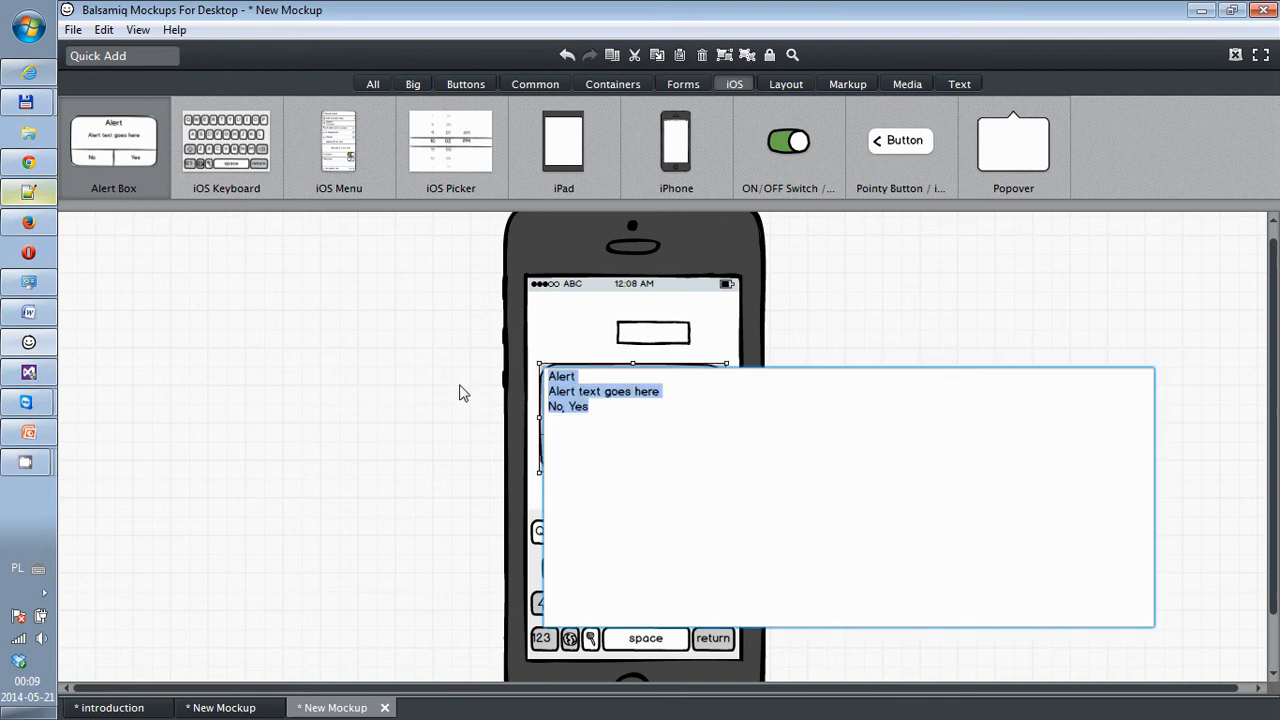
pyautogui.click(429, 377)
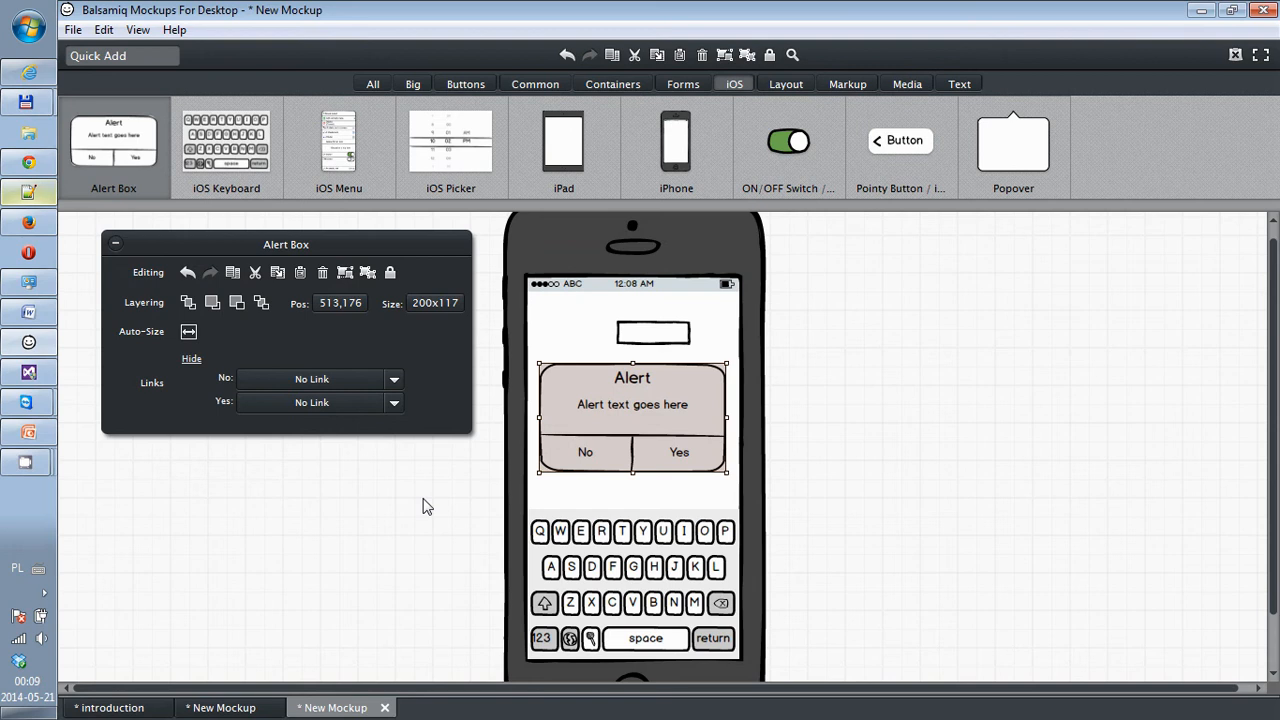
pyautogui.click(816, 405)
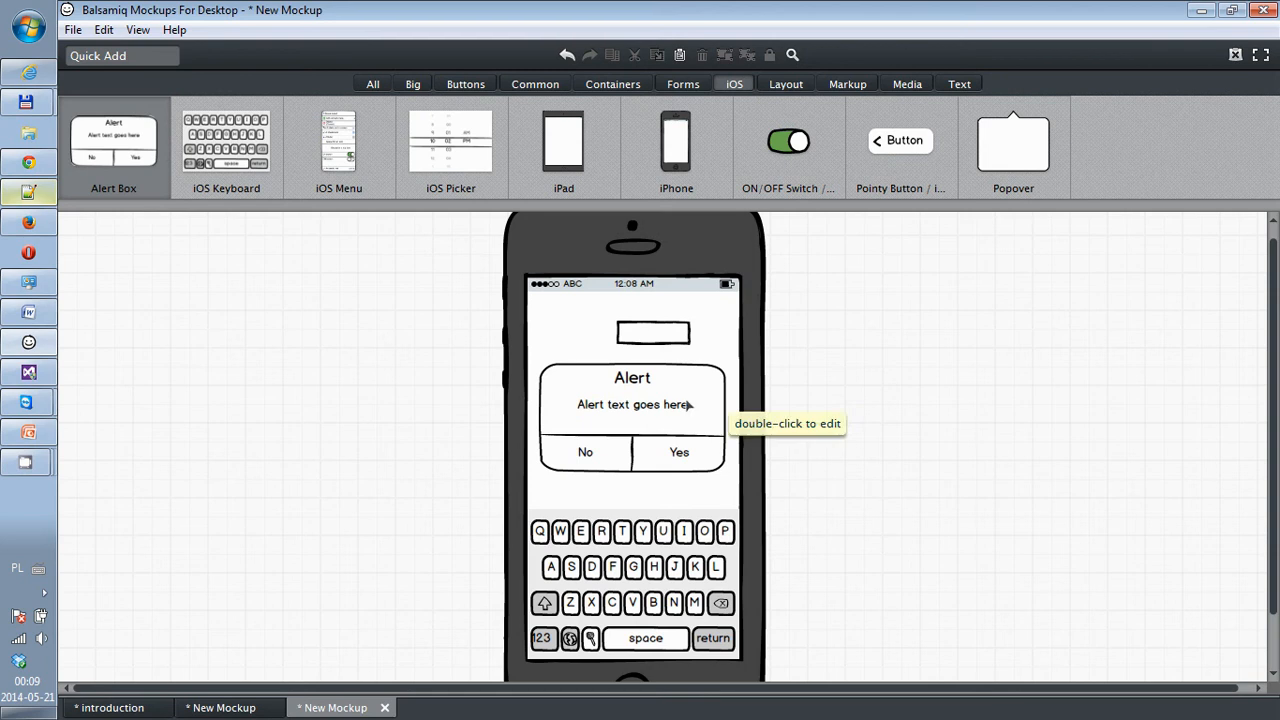
pyautogui.moveTo(650, 408); pyautogui.dragTo(923, 278)
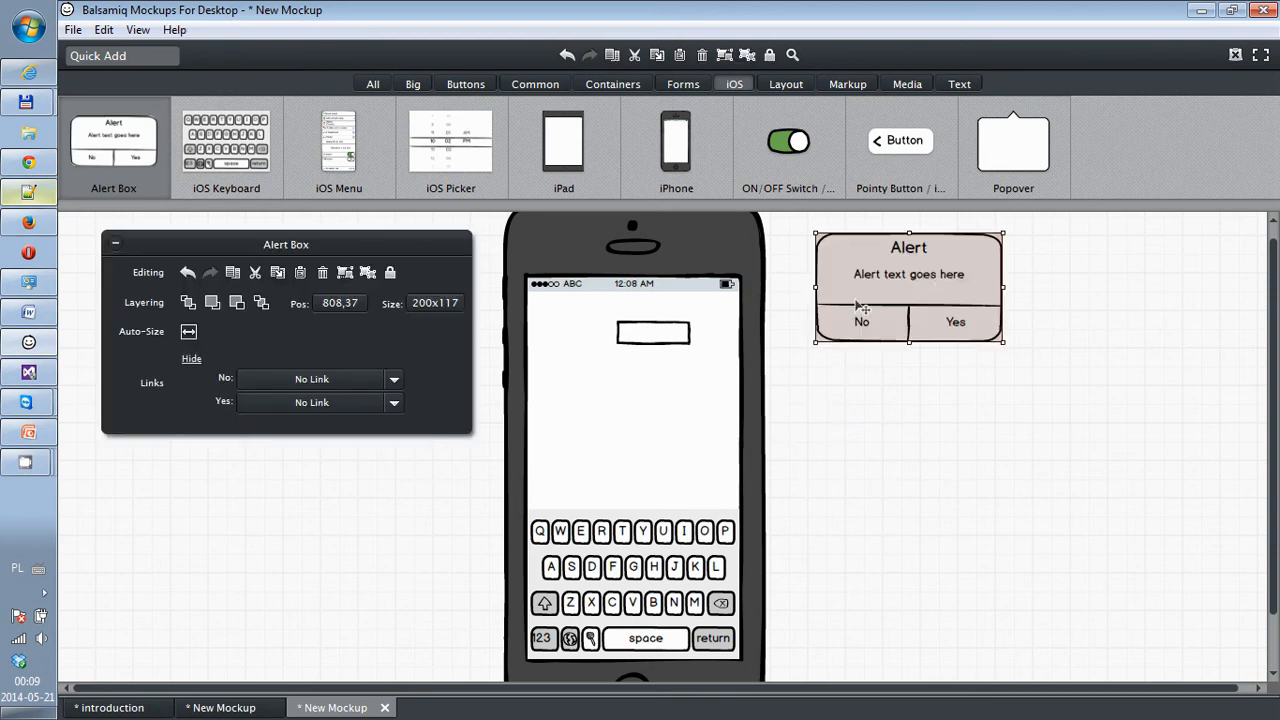
pyautogui.click(386, 529)
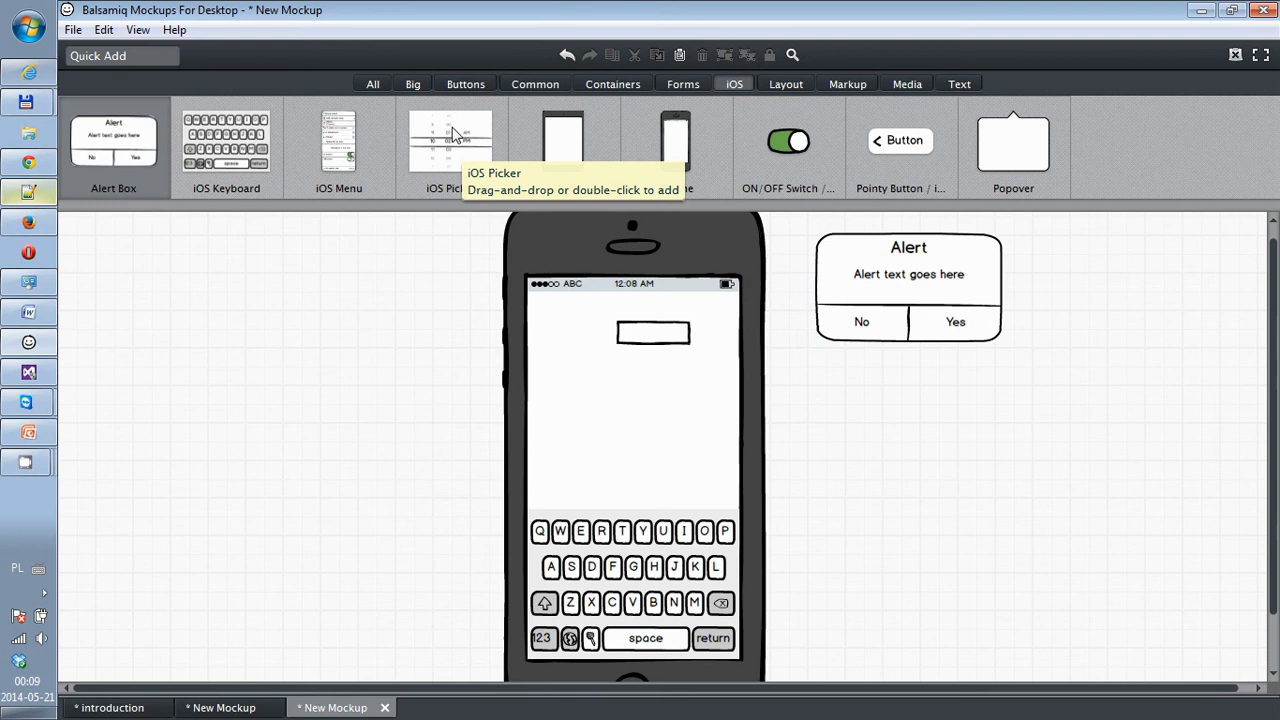
# Add an iOS picker with its default values above the keyboard and move the text input out of the phone, below the alert box.
pyautogui.moveTo(451, 137); pyautogui.dragTo(532, 354)
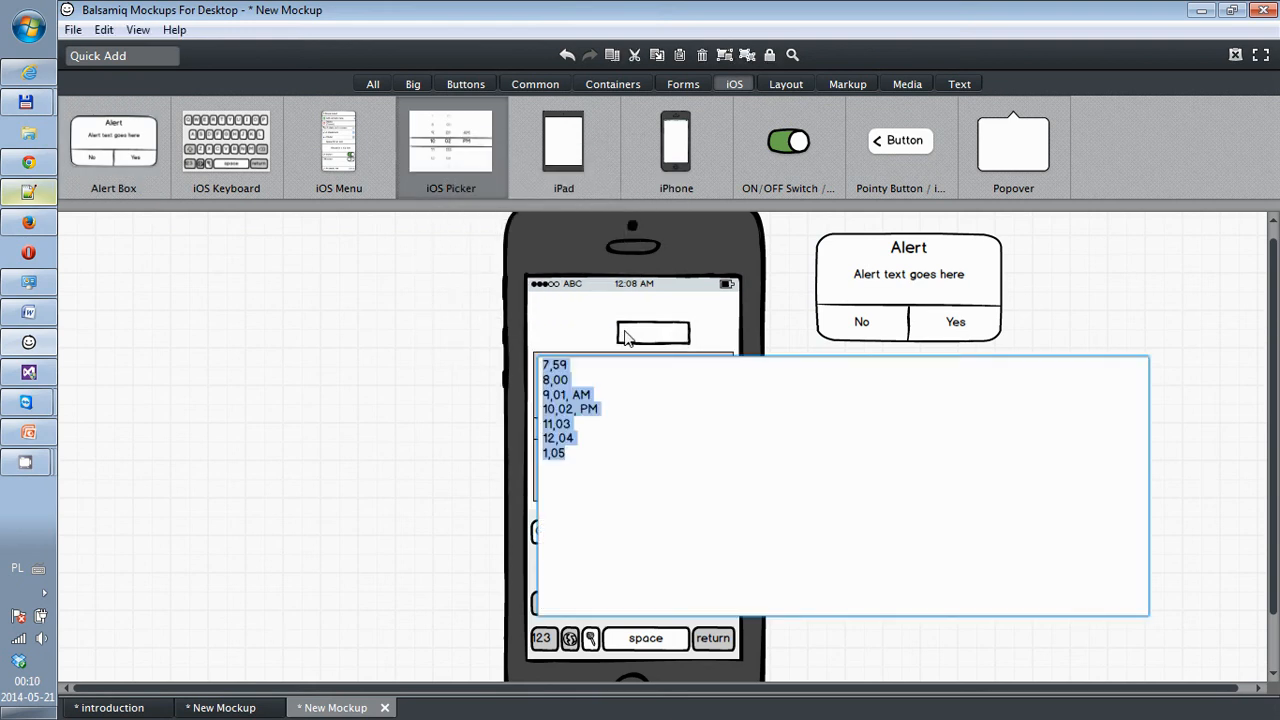
pyautogui.click(770, 340)
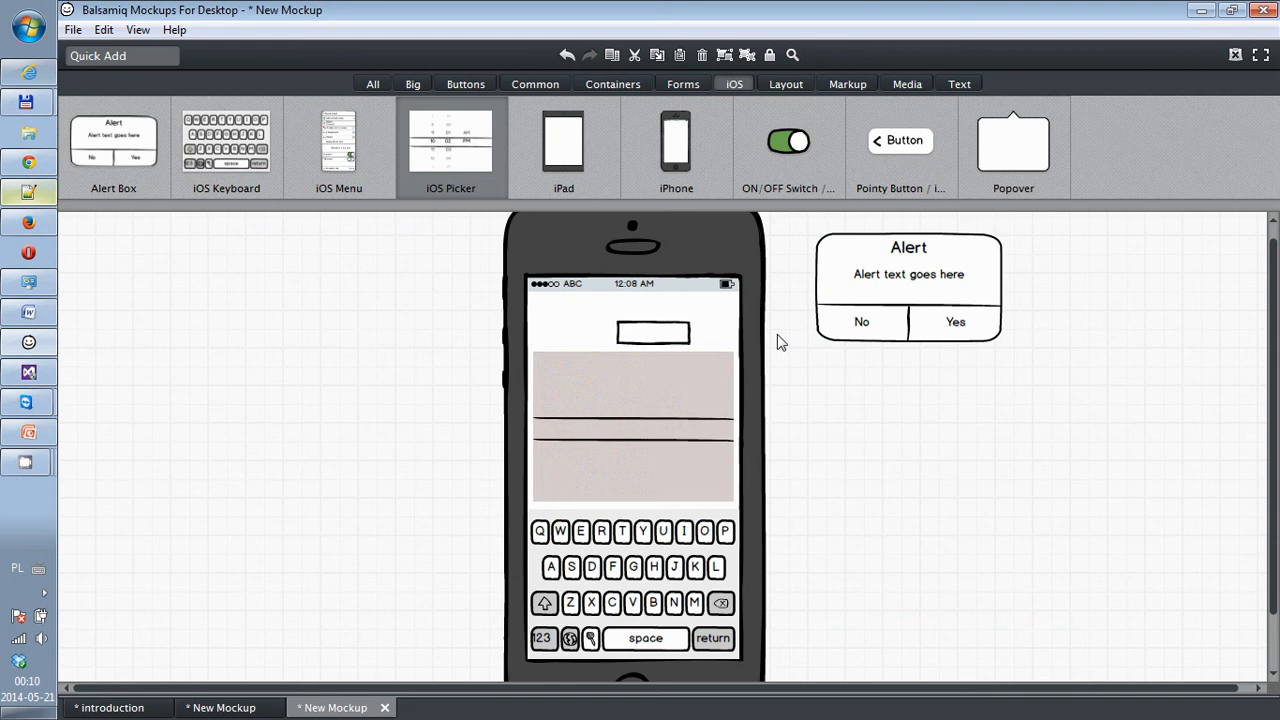
pyautogui.moveTo(665, 338); pyautogui.dragTo(849, 366)
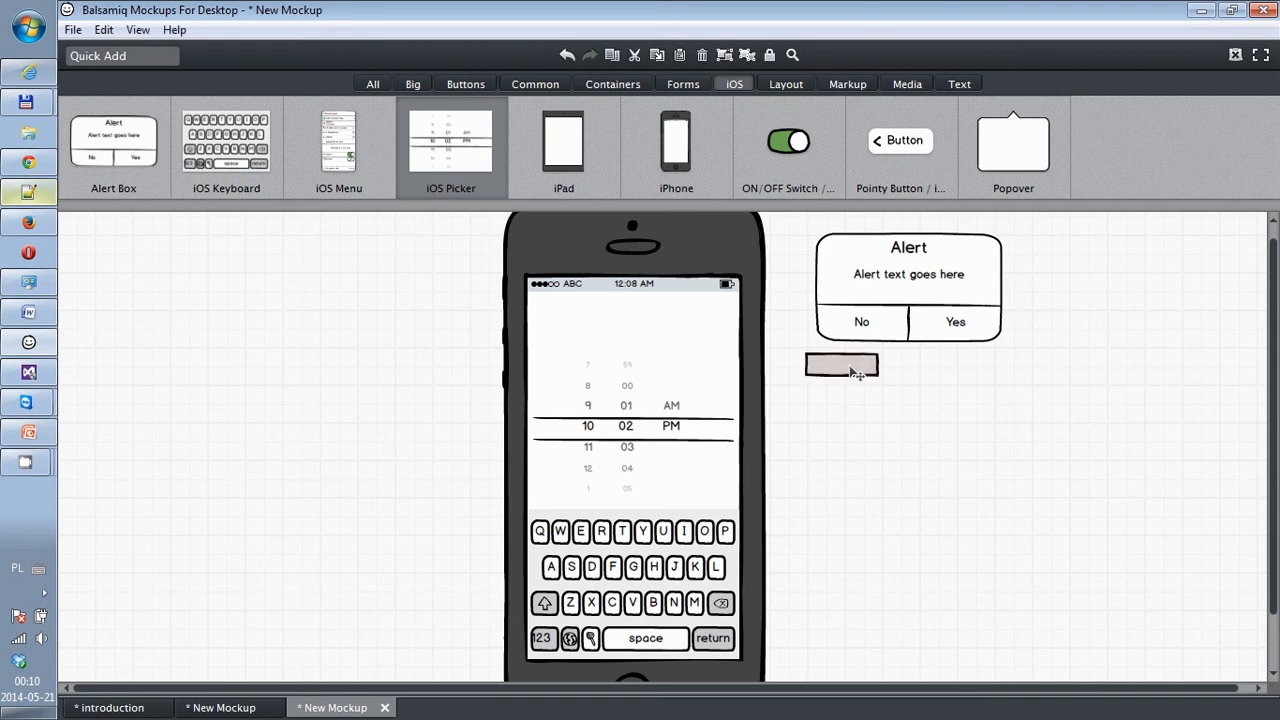
pyautogui.click(452, 514)
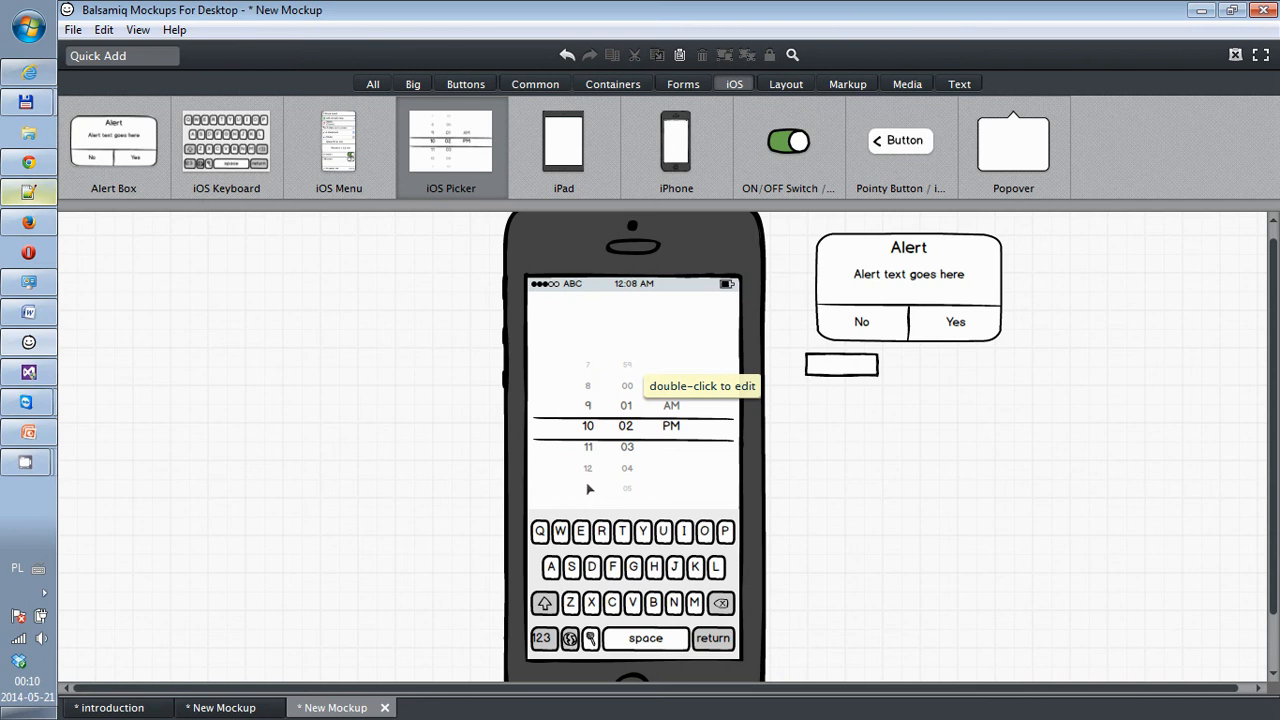
# Clear the iPhone screen by moving the keyboard below the text input and the picker to the phone's other side at about 220,135.
pyautogui.moveTo(609, 580); pyautogui.dragTo(859, 484)
pyautogui.click(1104, 465)
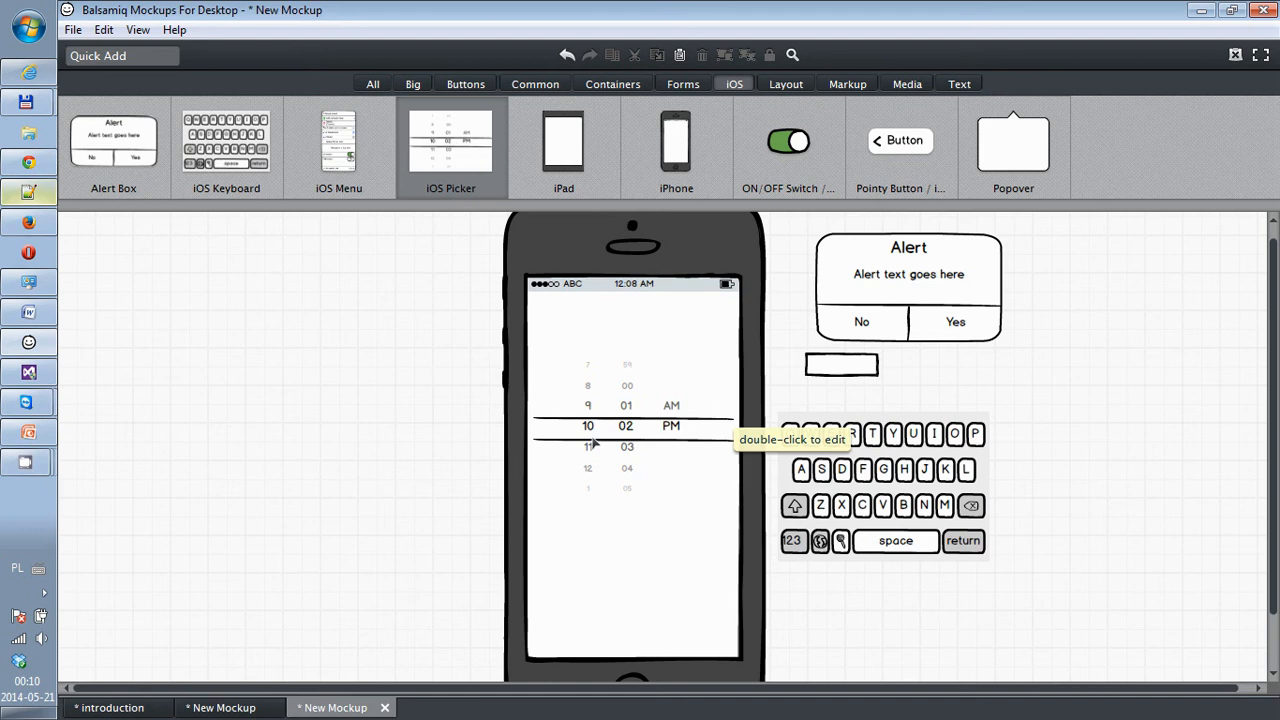
pyautogui.moveTo(602, 440); pyautogui.dragTo(388, 405)
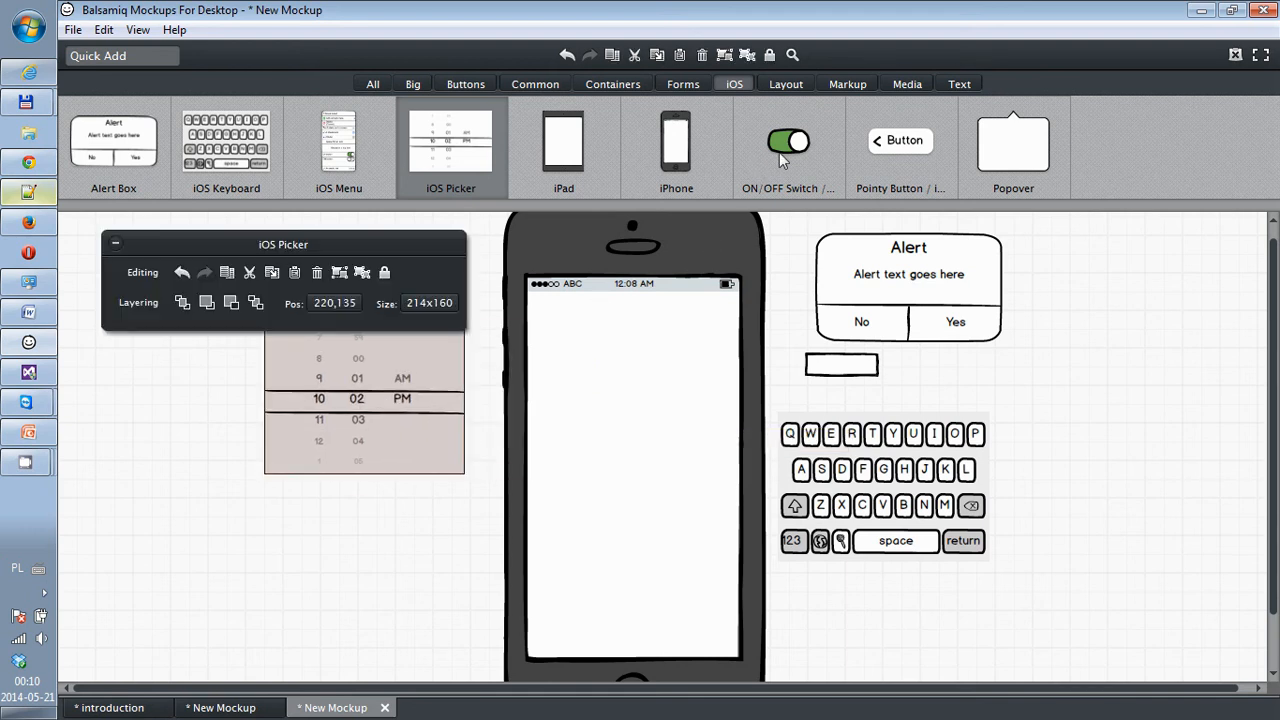
# Add an ON/OFF switch to the iPhone screen at about 655,129 and a checkbox with its default label below it at about 541,170.
pyautogui.moveTo(783, 160); pyautogui.dragTo(673, 321)
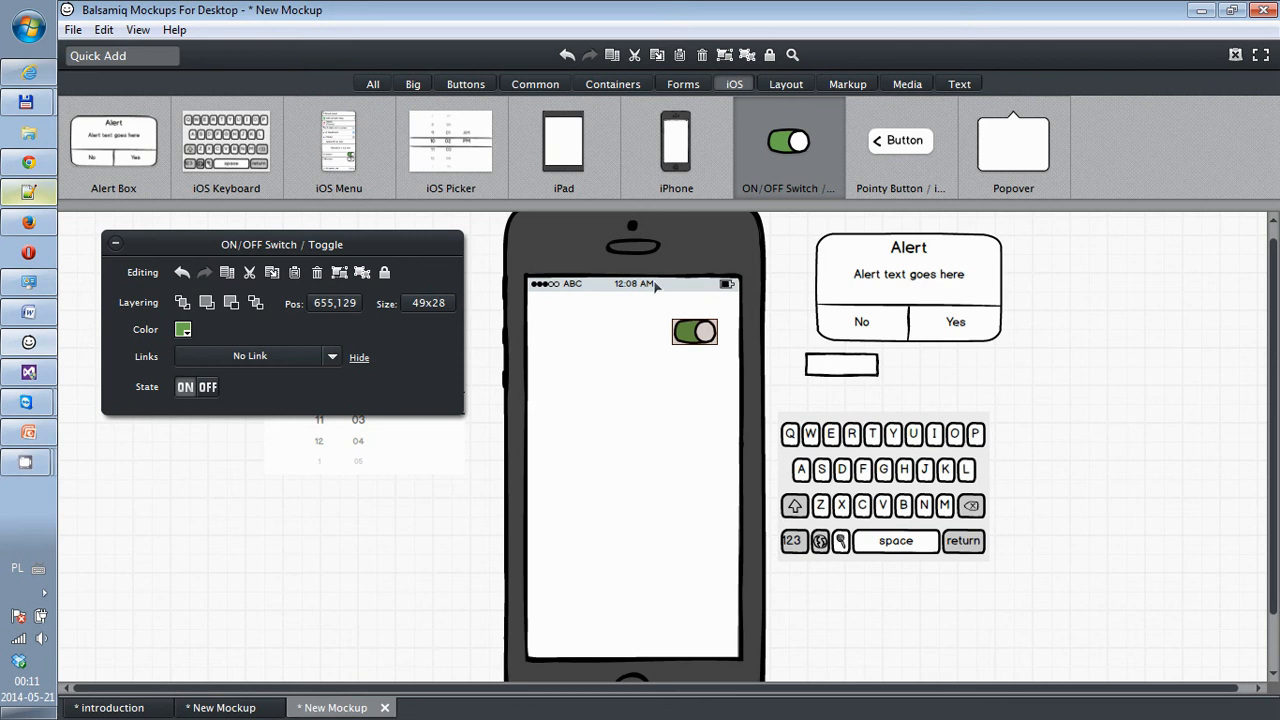
pyautogui.click(523, 83)
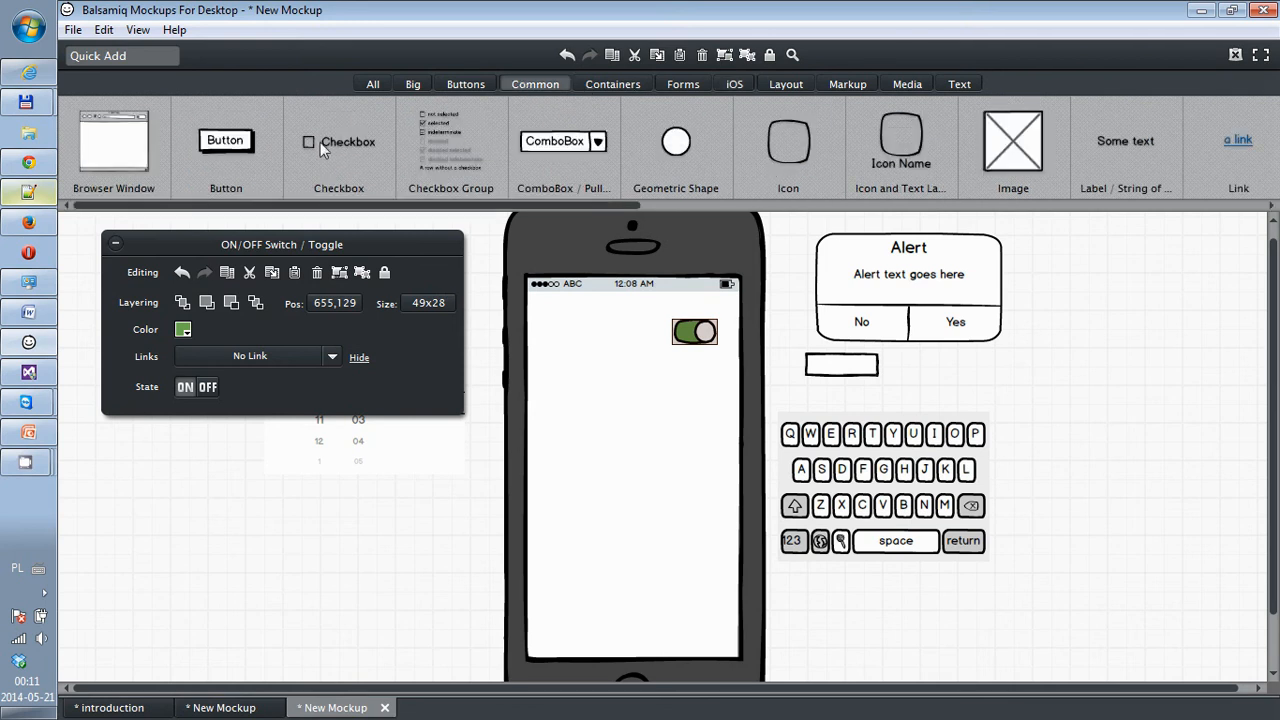
pyautogui.moveTo(320, 142); pyautogui.dragTo(1175, 205)
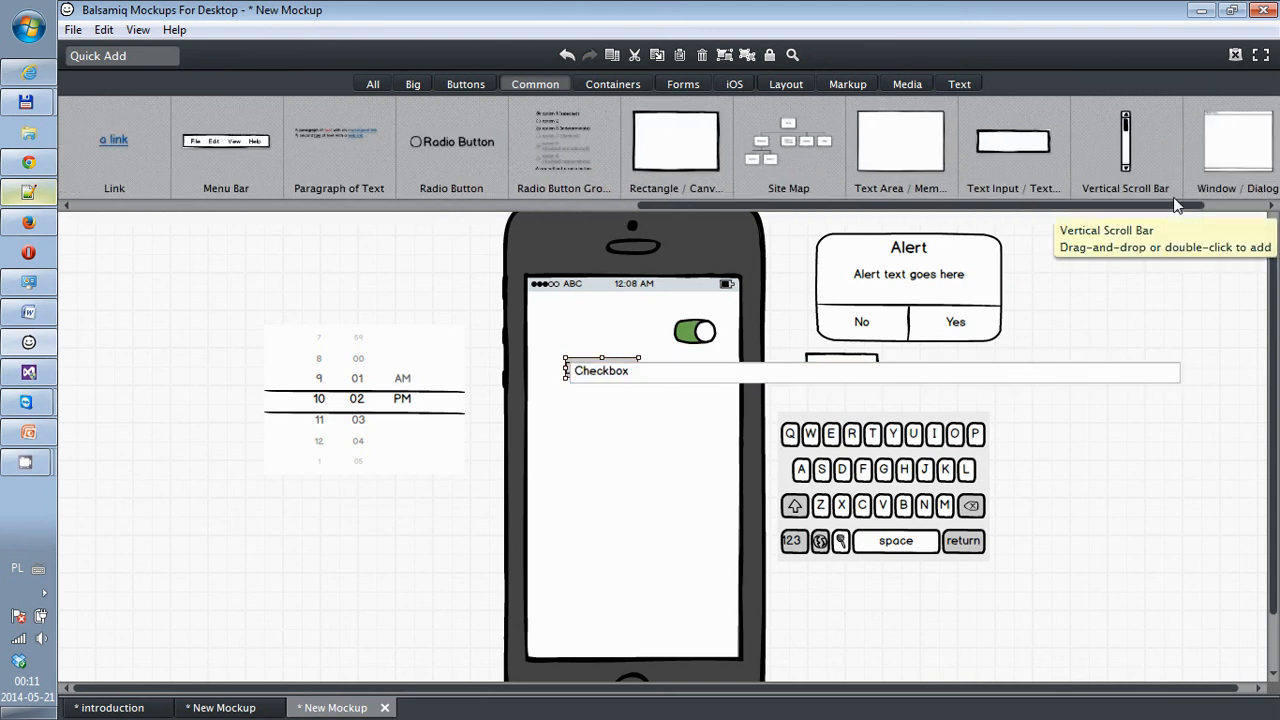
# Add a radio button with its default label below the checkbox at about 533,227, and select the switch and the checkbox in turn for comparison.
pyautogui.moveTo(423, 143); pyautogui.dragTo(557, 419)
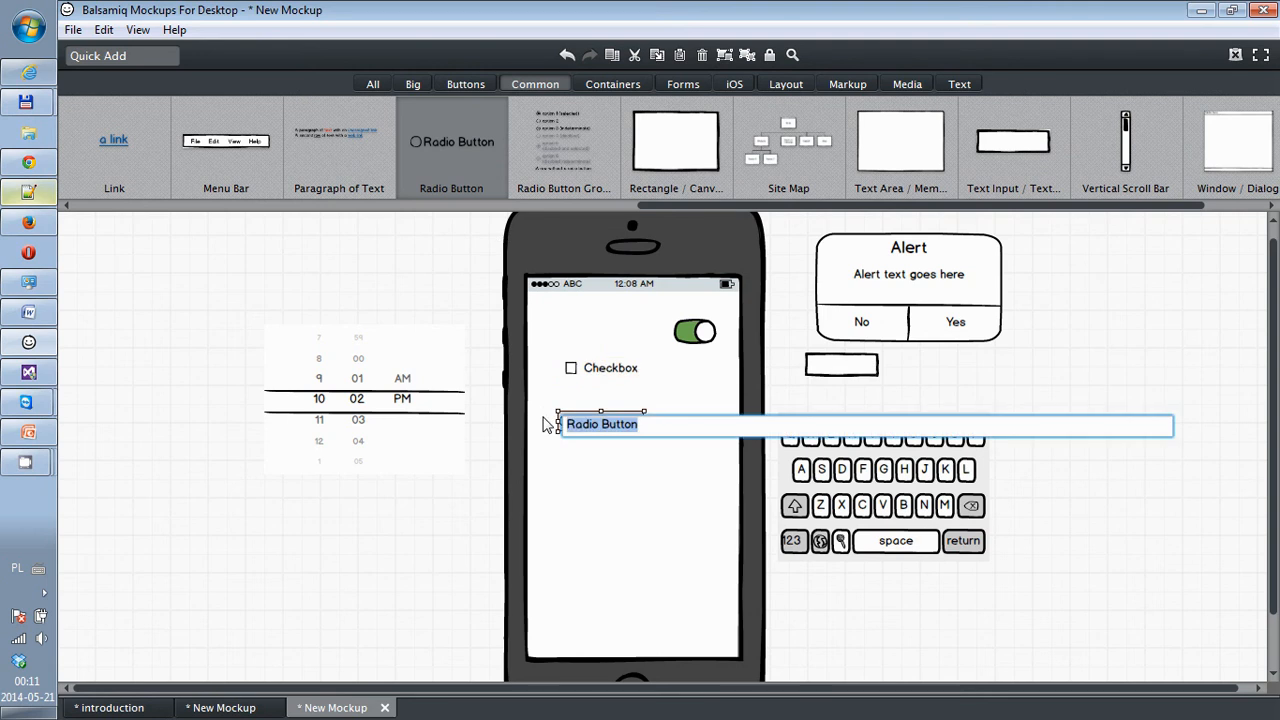
pyautogui.press('Return')
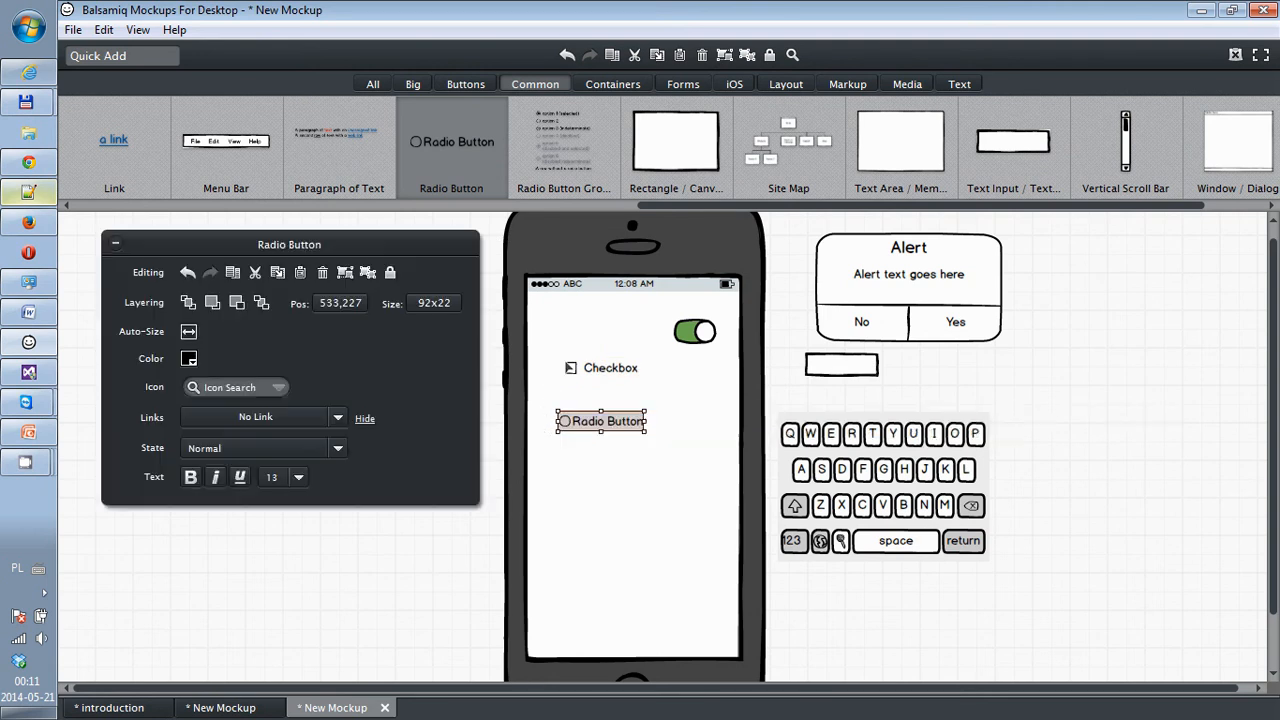
pyautogui.click(705, 335)
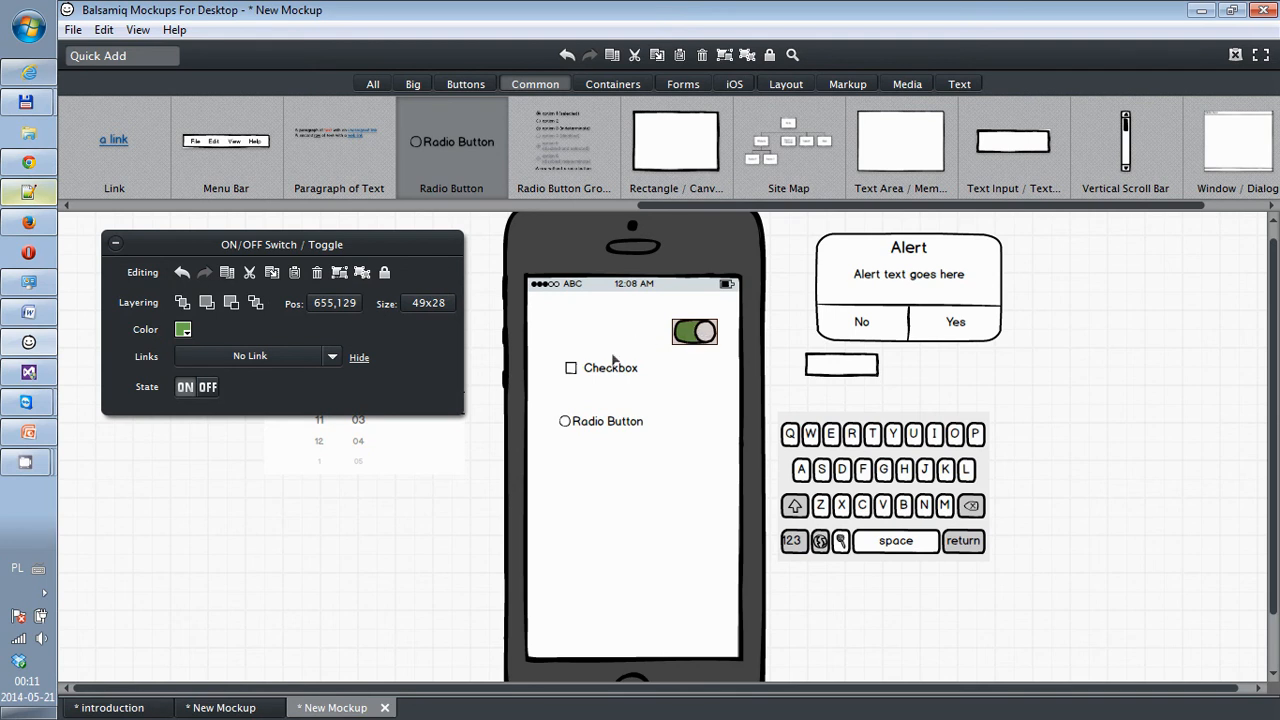
pyautogui.click(570, 374)
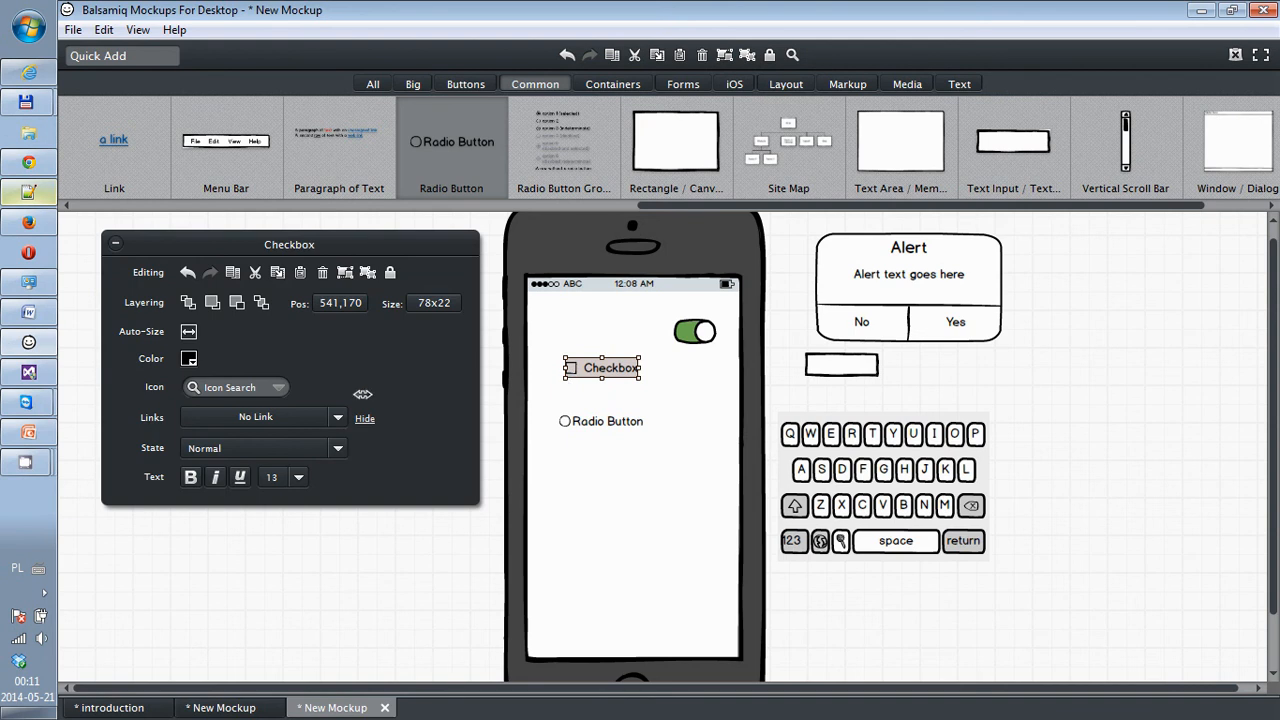
# Set the state of the checkbox on the iPhone screen to Selected and deselect it.
pyautogui.click(333, 452)
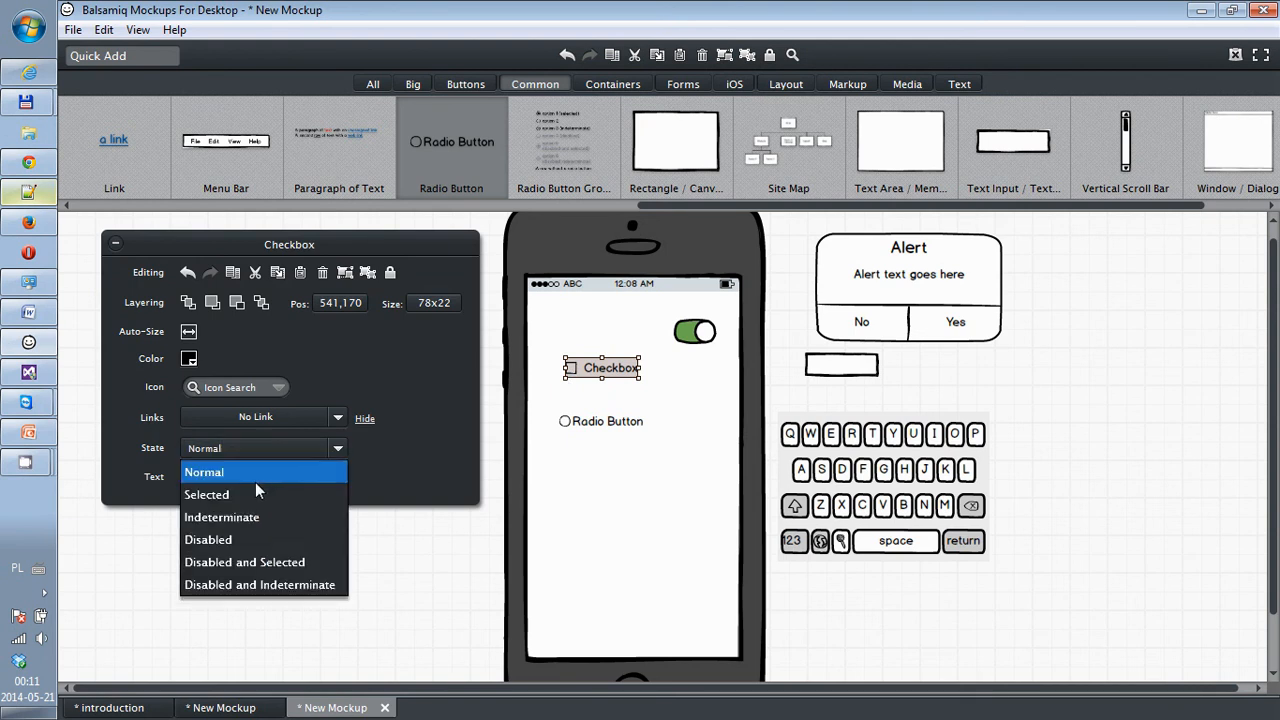
pyautogui.click(250, 494)
pyautogui.click(429, 574)
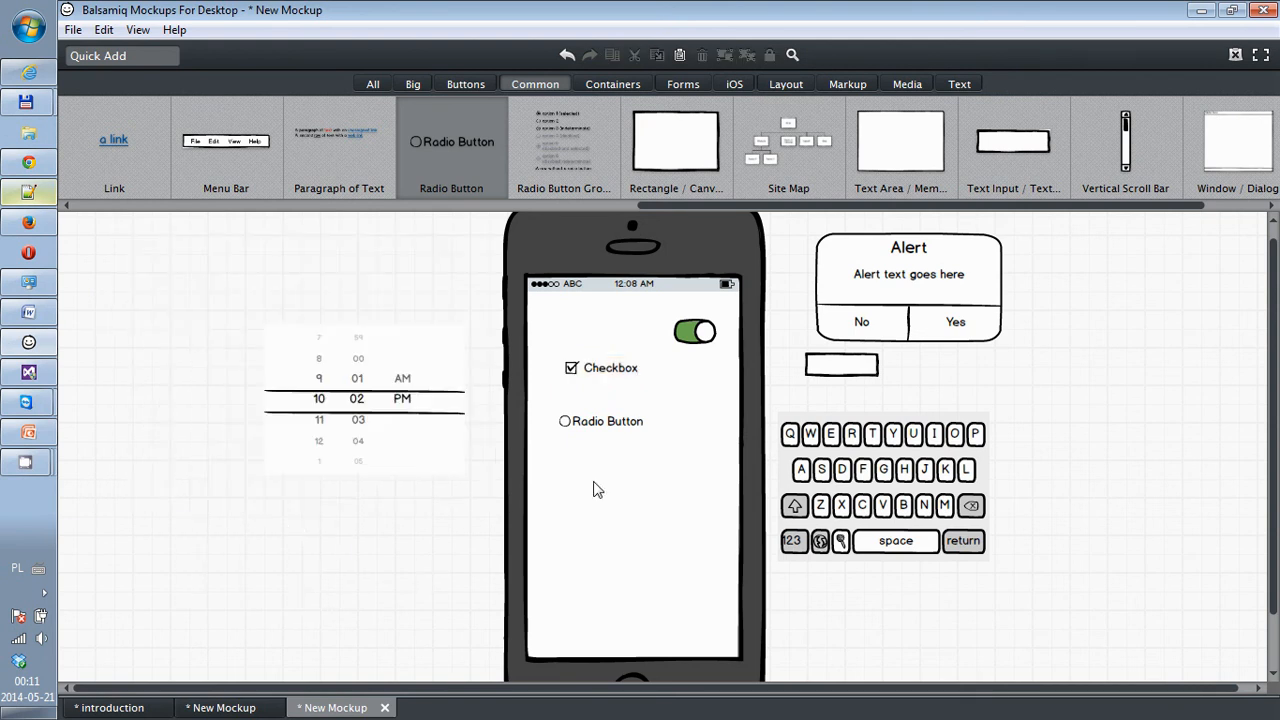
# Clear the iPhone screen by moving the switch to about 1023,161, the checkbox to about 283,257 and the radio button above the picker.
pyautogui.click(787, 83)
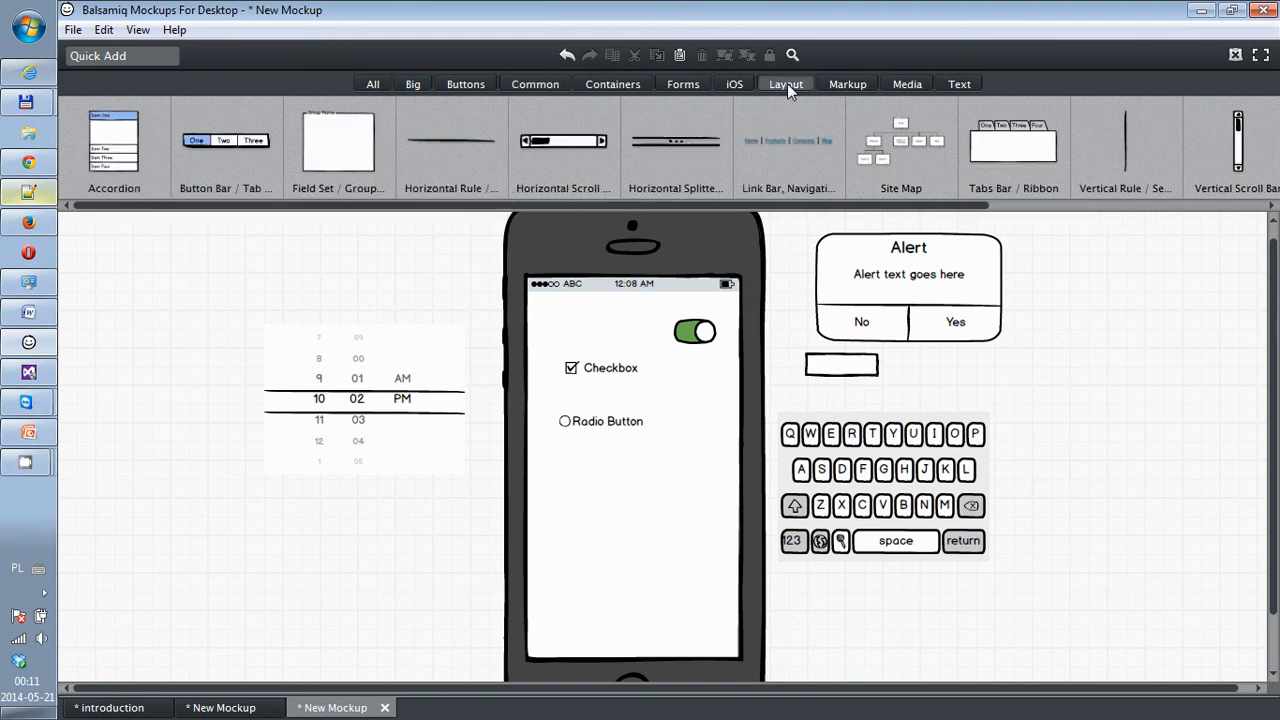
pyautogui.moveTo(707, 339); pyautogui.dragTo(1052, 370)
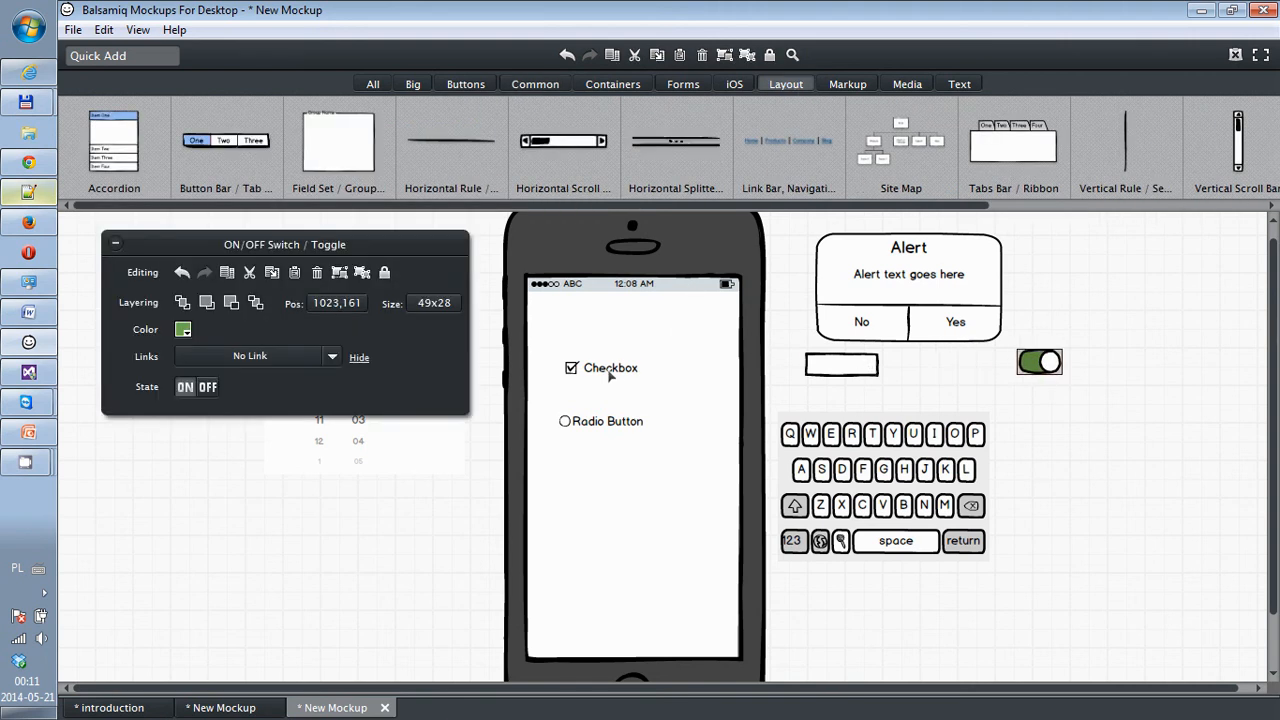
pyautogui.moveTo(611, 373); pyautogui.dragTo(373, 459)
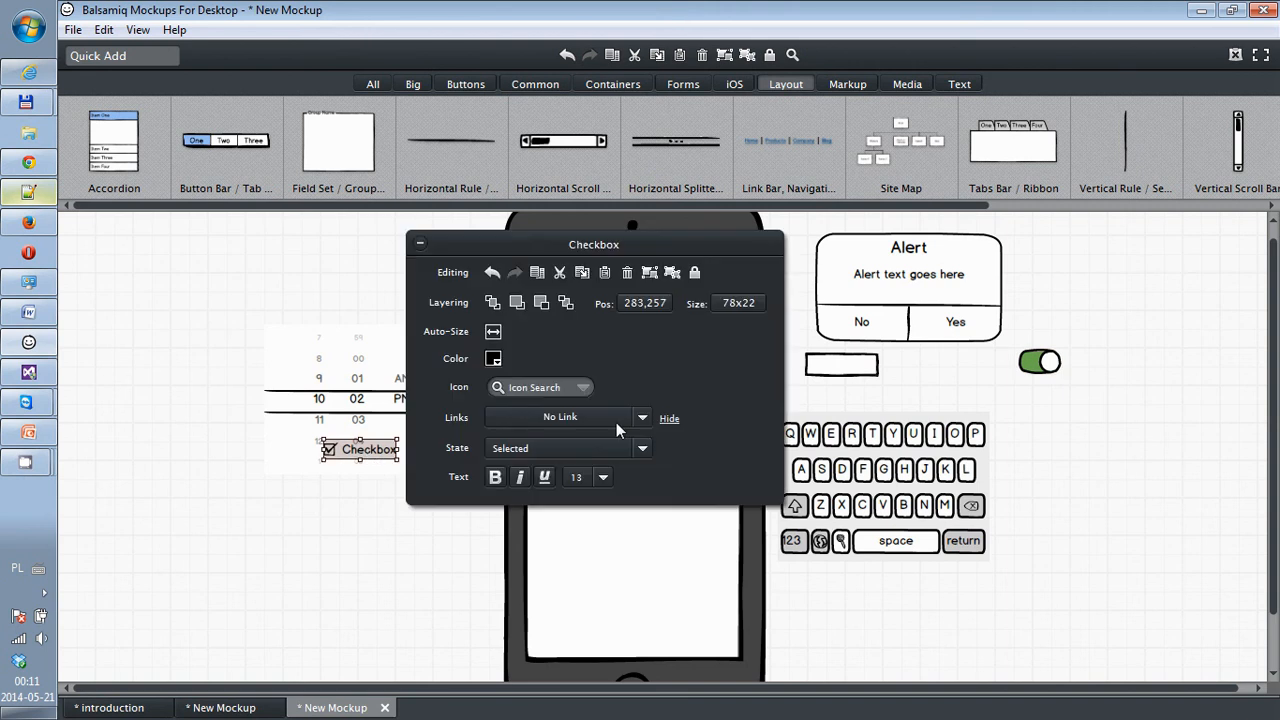
pyautogui.click(420, 243)
pyautogui.moveTo(616, 431); pyautogui.dragTo(280, 314)
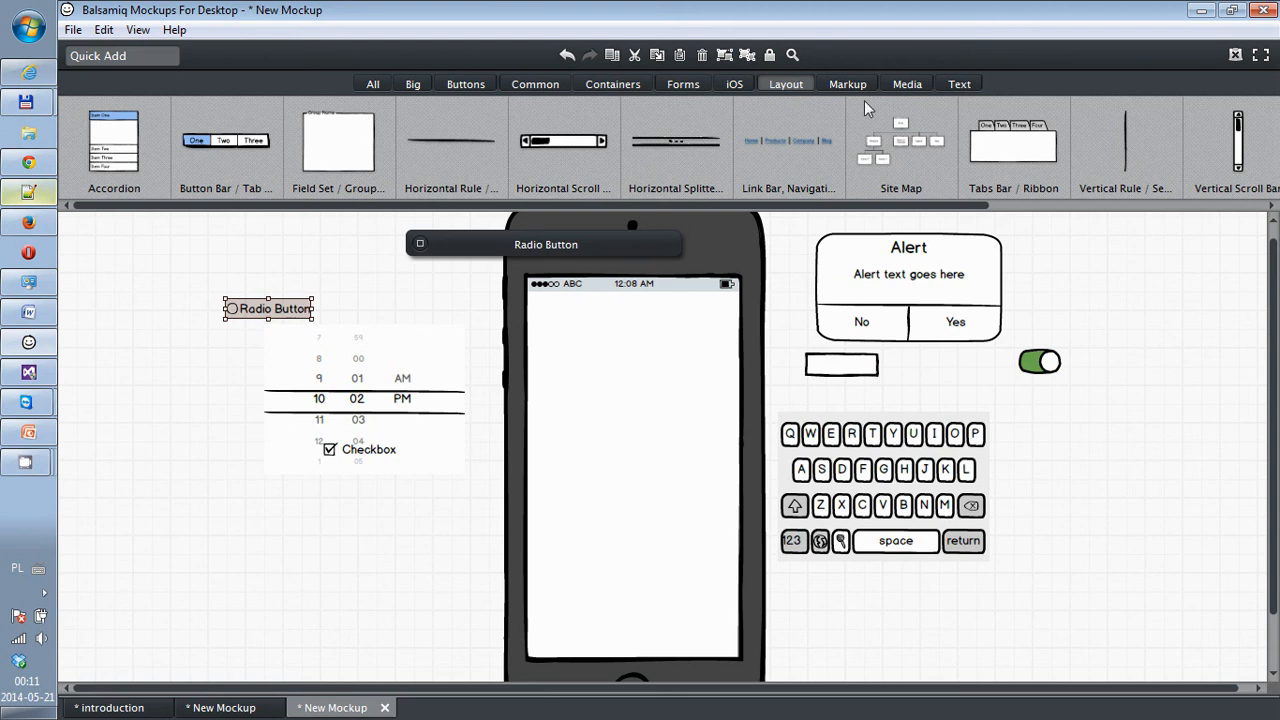
# Add a pointy iOS button with its default label at the upper-left of the iPhone screen, just below the status bar.
pyautogui.click(735, 84)
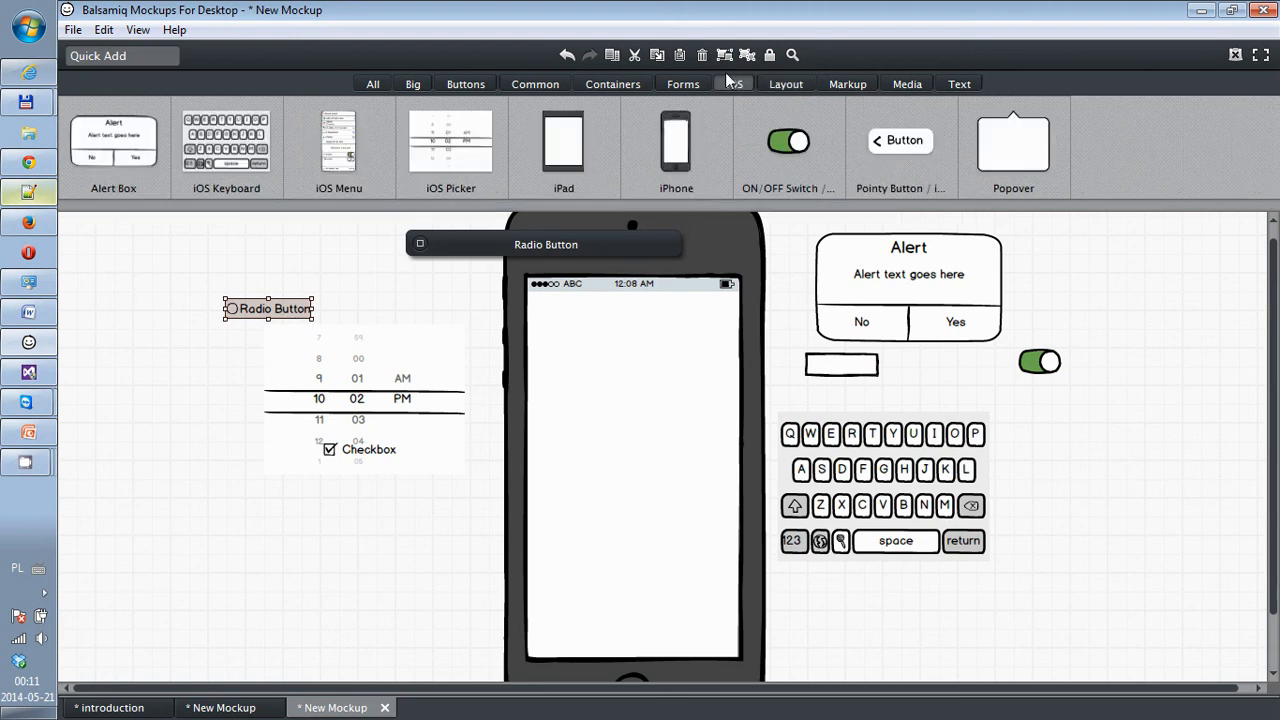
pyautogui.moveTo(894, 144); pyautogui.dragTo(576, 317)
pyautogui.press('Return')
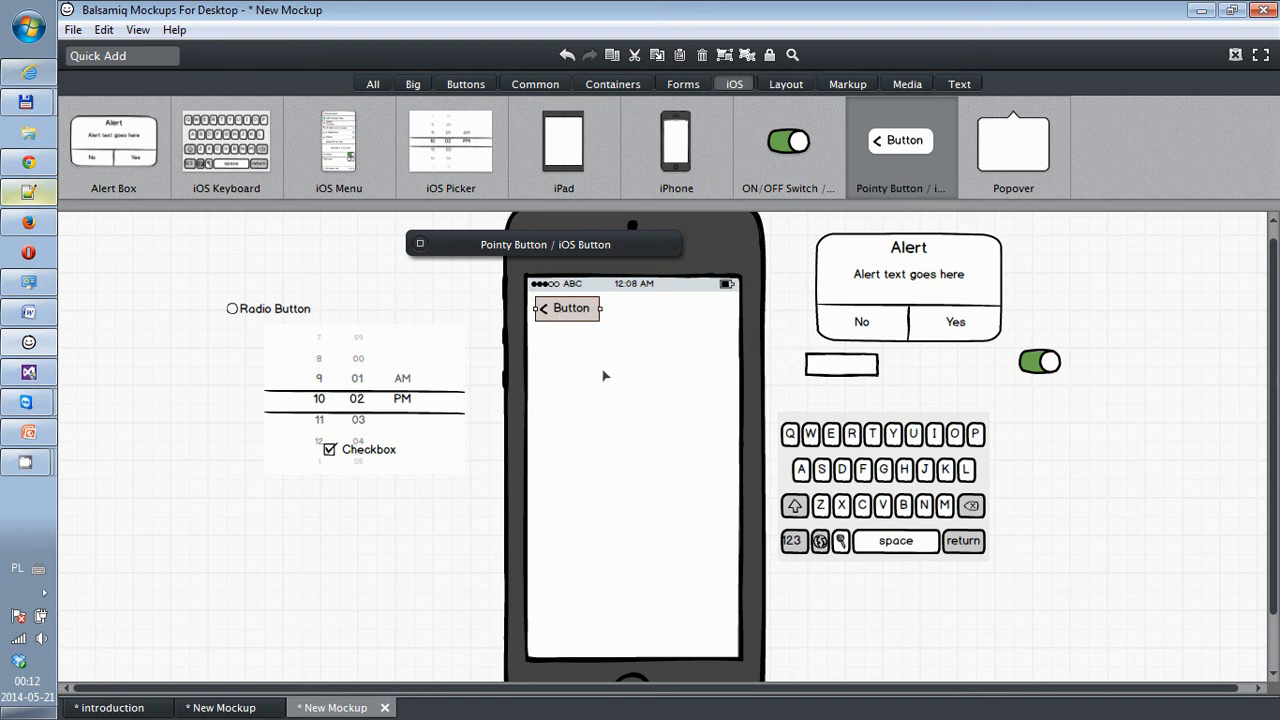
pyautogui.click(562, 330)
pyautogui.click(569, 316)
pyautogui.click(588, 370)
pyautogui.click(583, 314)
pyautogui.rightClick(594, 318)
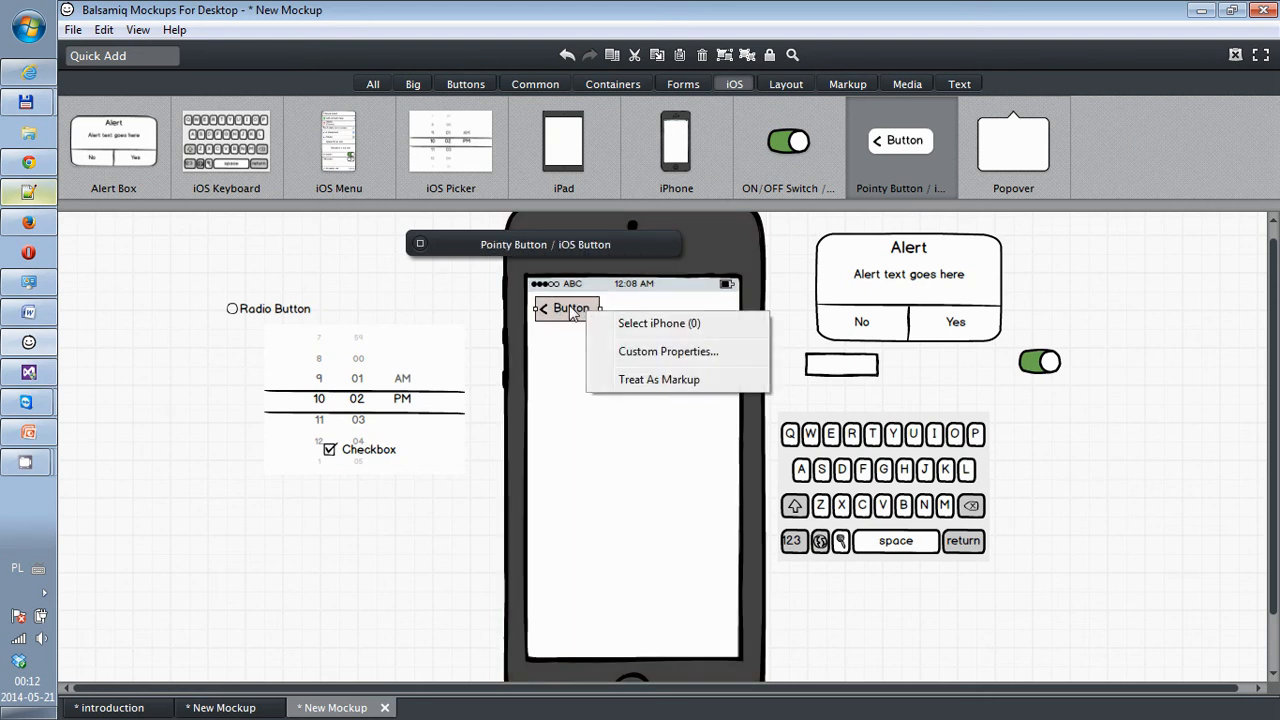
# Duplicate the pointy button and place the copy at the upper-right of the iPhone screen, at about 641,105, level with the original.
pyautogui.click(573, 315)
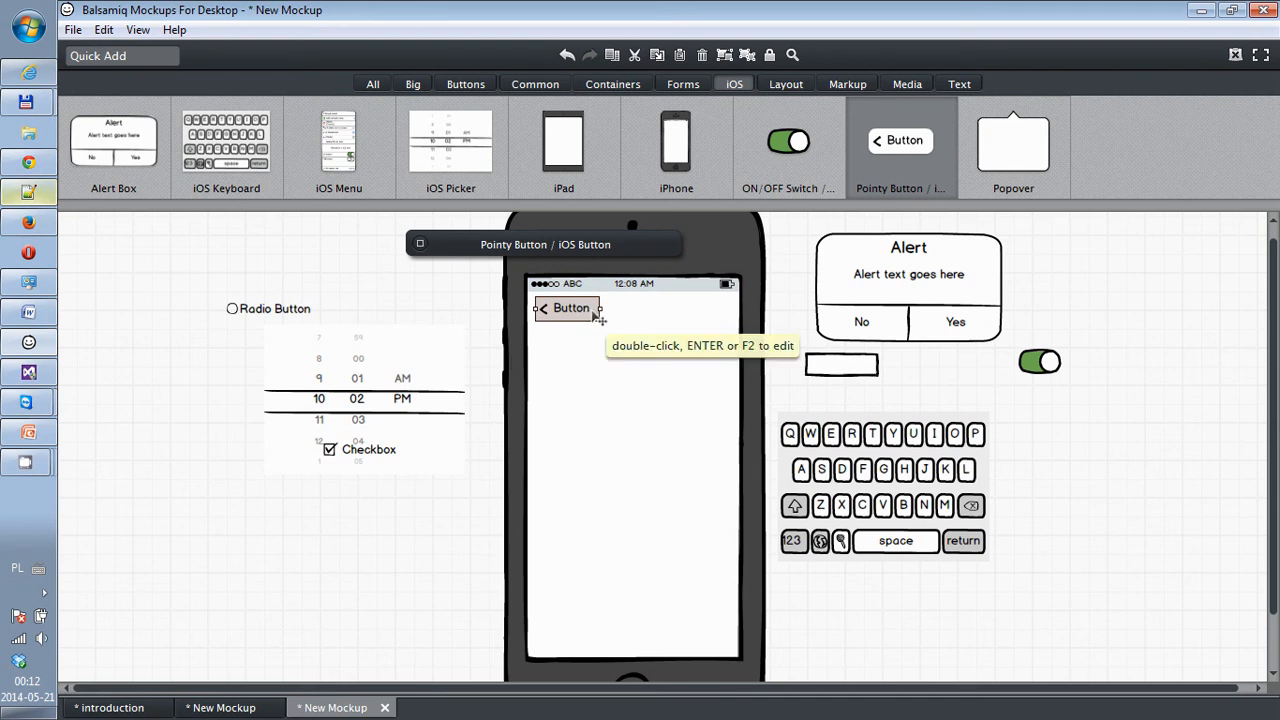
pyautogui.hotkey('ctrl', 'd')
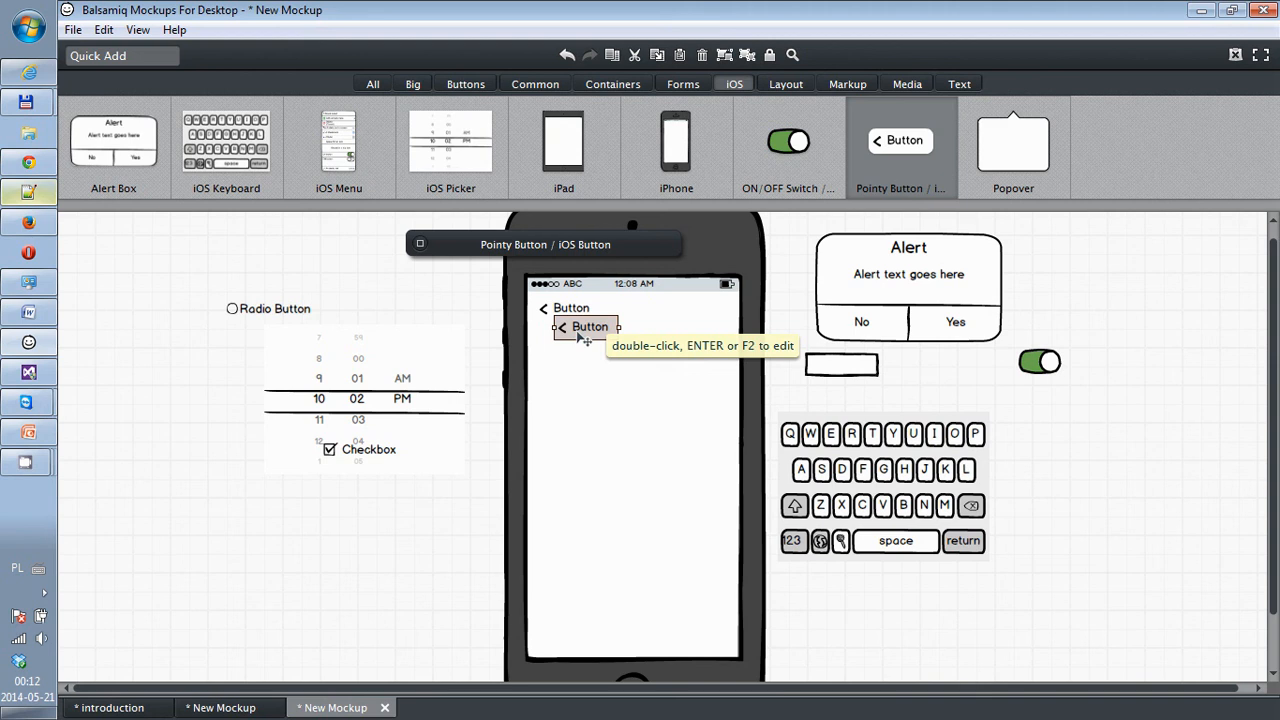
pyautogui.moveTo(580, 336); pyautogui.dragTo(681, 317)
# Make the copied button point right, move its properties window clear of the phone and select the iPhone.
pyautogui.rightClick(681, 317)
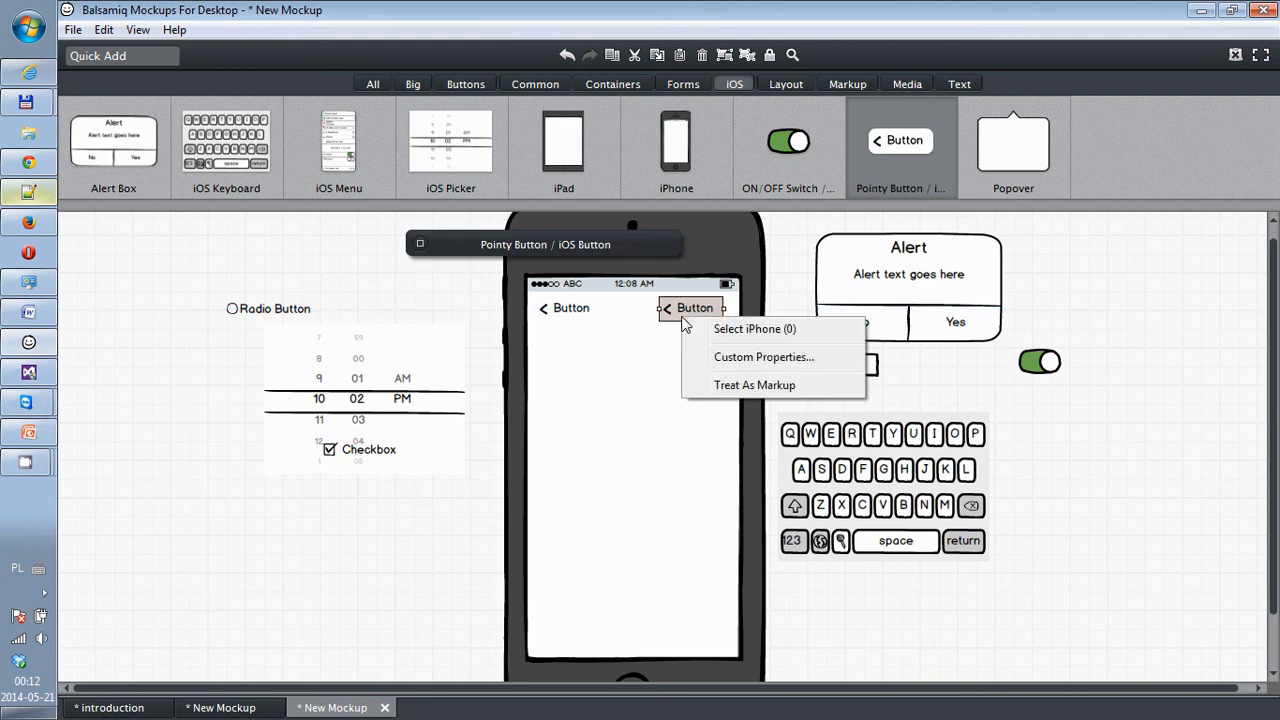
pyautogui.moveTo(440, 250); pyautogui.dragTo(249, 272)
pyautogui.click(229, 263)
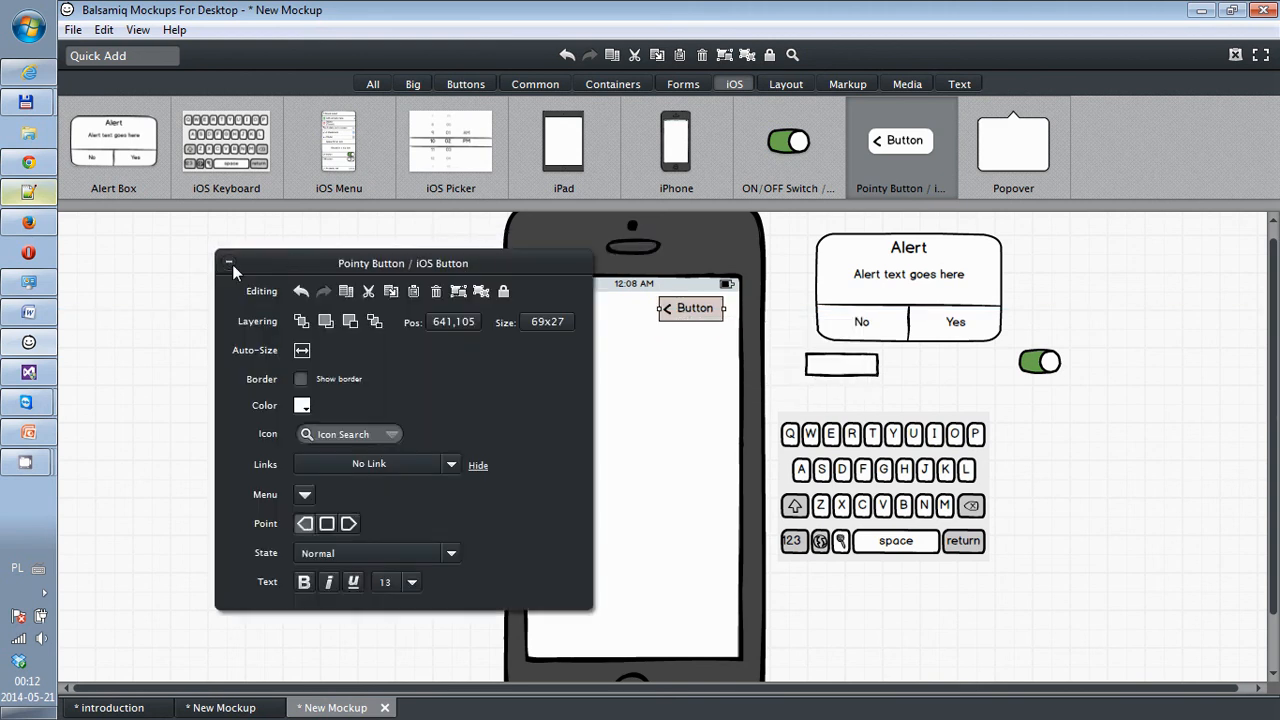
pyautogui.click(349, 528)
pyautogui.moveTo(389, 266); pyautogui.dragTo(235, 260)
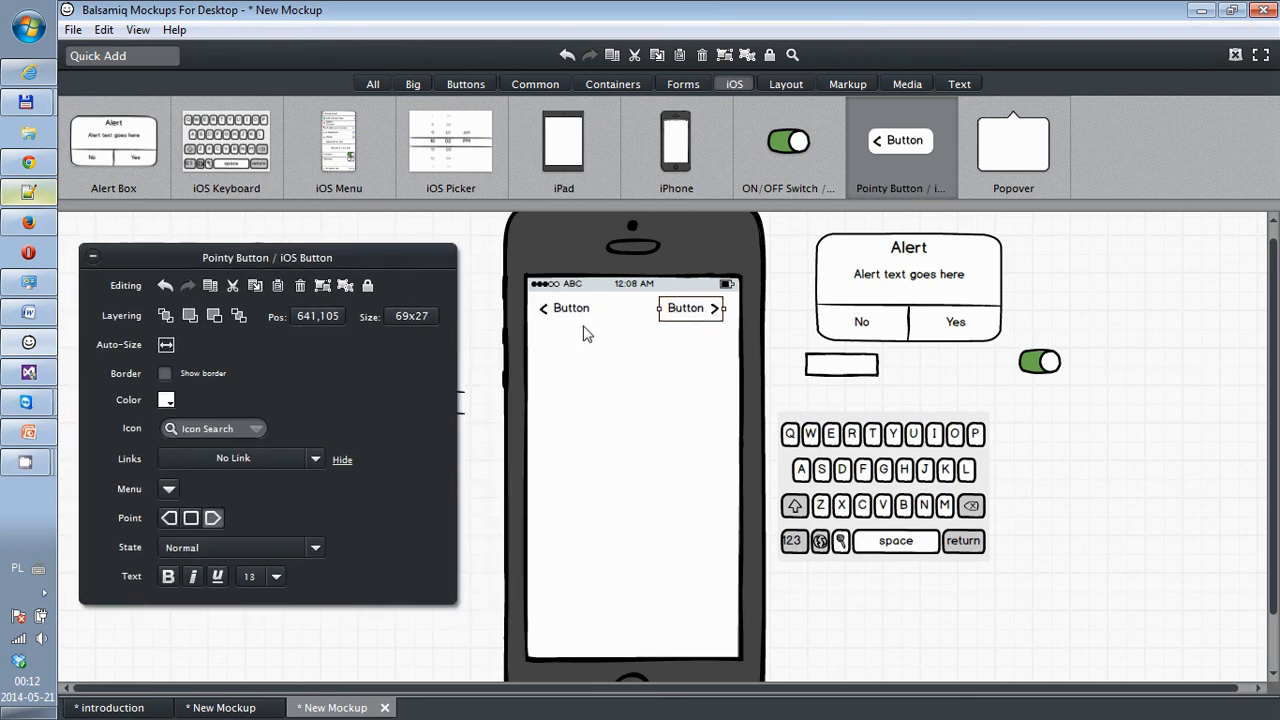
pyautogui.click(737, 380)
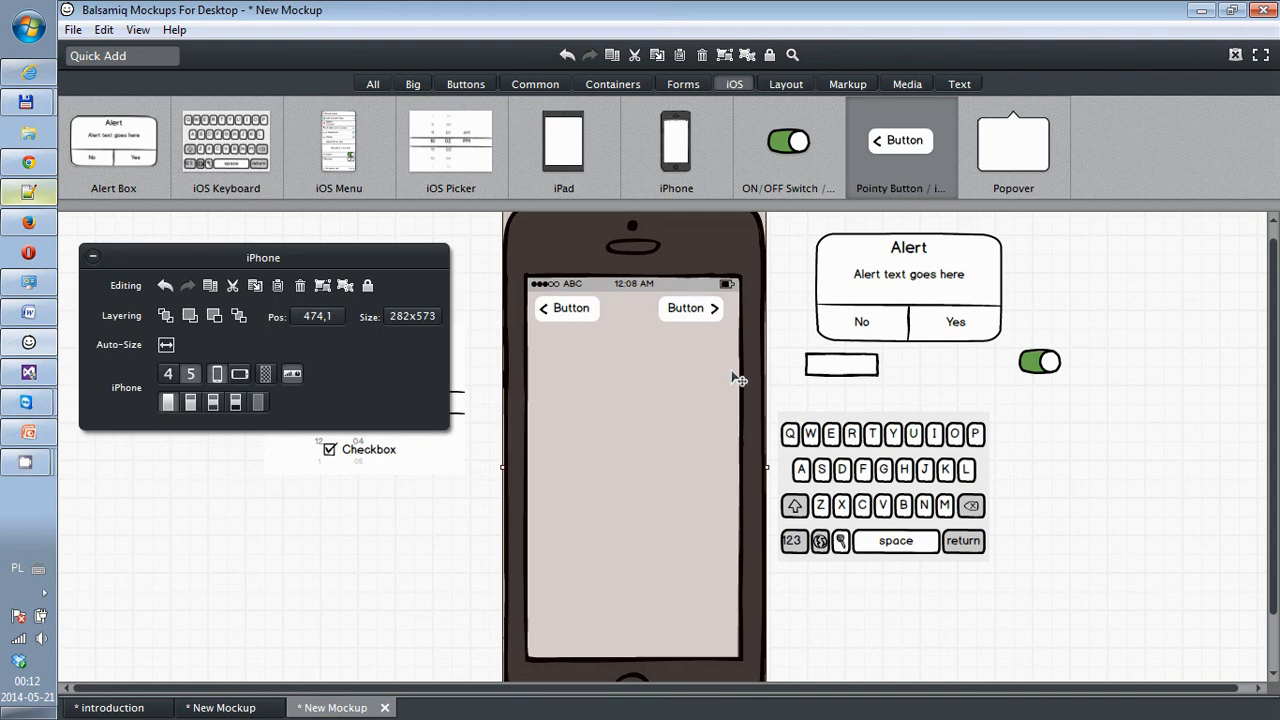